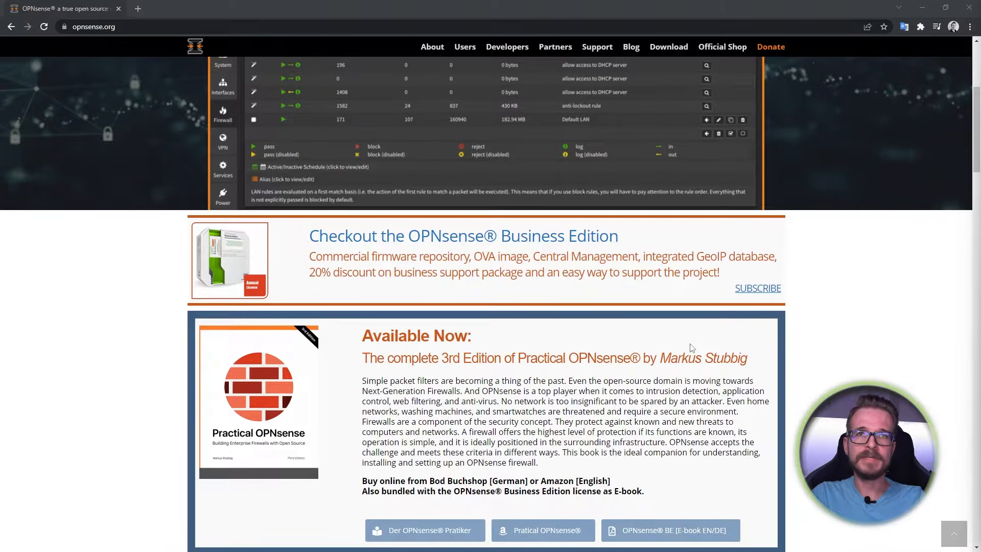
{"action": "scroll", "coordinate": [692, 348], "scroll_direction": "down", "scroll_amount": 8}
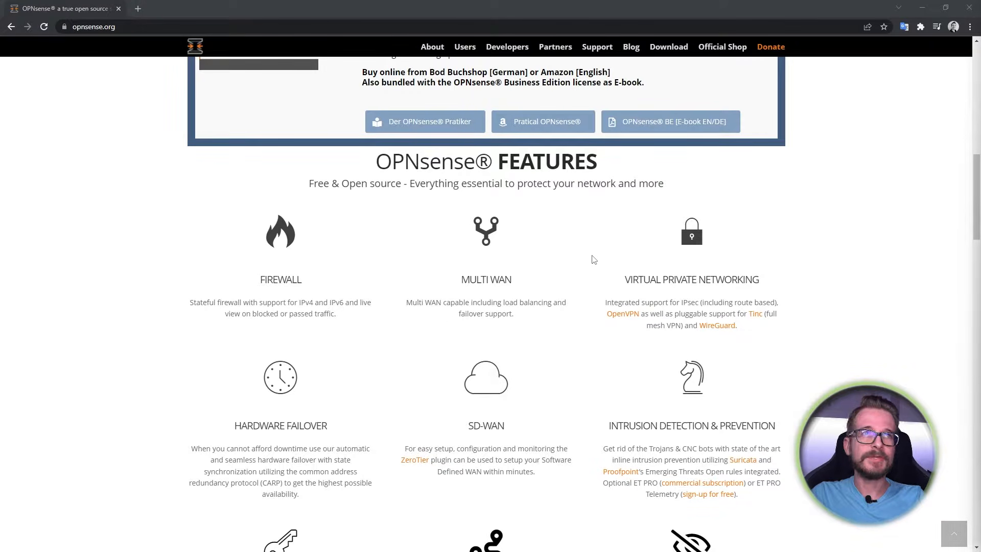
{"action": "scroll", "coordinate": [781, 285], "scroll_direction": "down", "scroll_amount": 1}
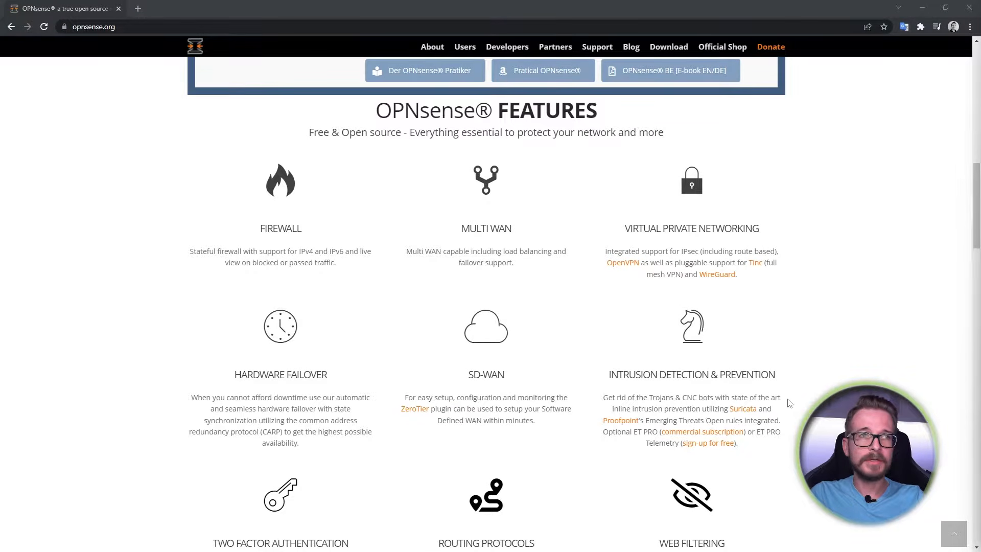
{"action": "scroll", "coordinate": [789, 404], "scroll_direction": "down", "scroll_amount": 4}
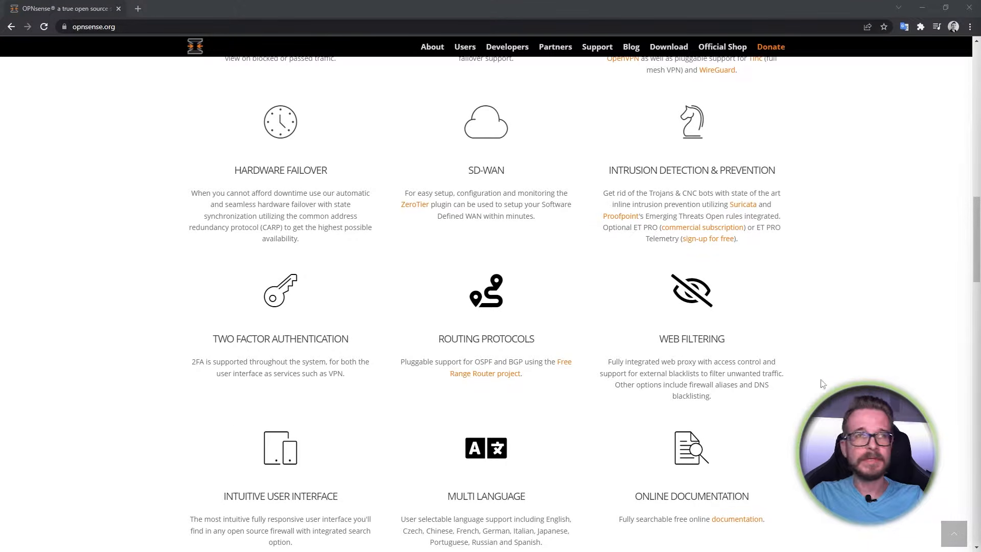
{"action": "scroll", "coordinate": [772, 354], "scroll_direction": "down", "scroll_amount": 2}
{"action": "scroll", "coordinate": [774, 414], "scroll_direction": "down", "scroll_amount": 3}
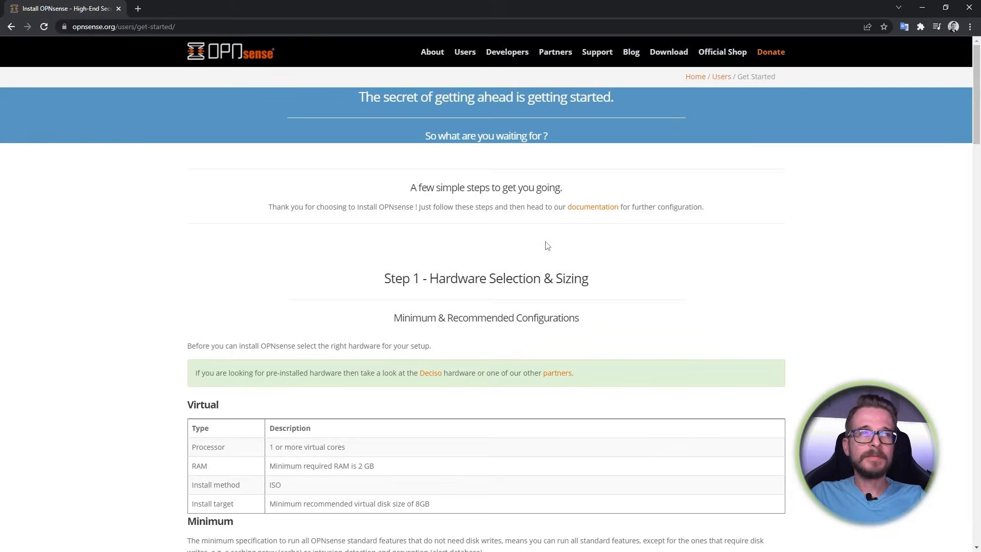
- Scroll through the OPNsense Get Started hardware sizing tables
{"action": "scroll", "coordinate": [483, 237], "scroll_direction": "down", "scroll_amount": 3}
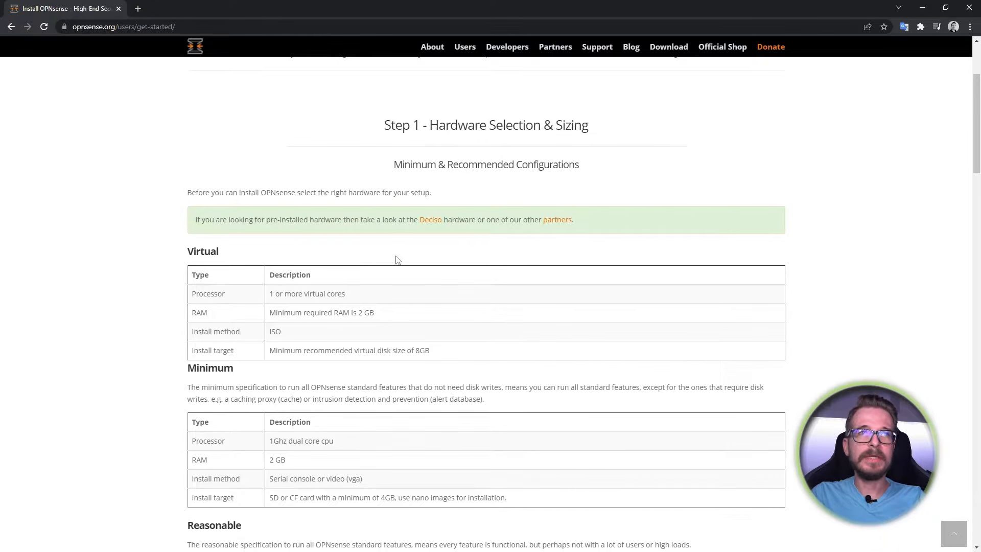
{"action": "scroll", "coordinate": [396, 273], "scroll_direction": "down", "scroll_amount": 1}
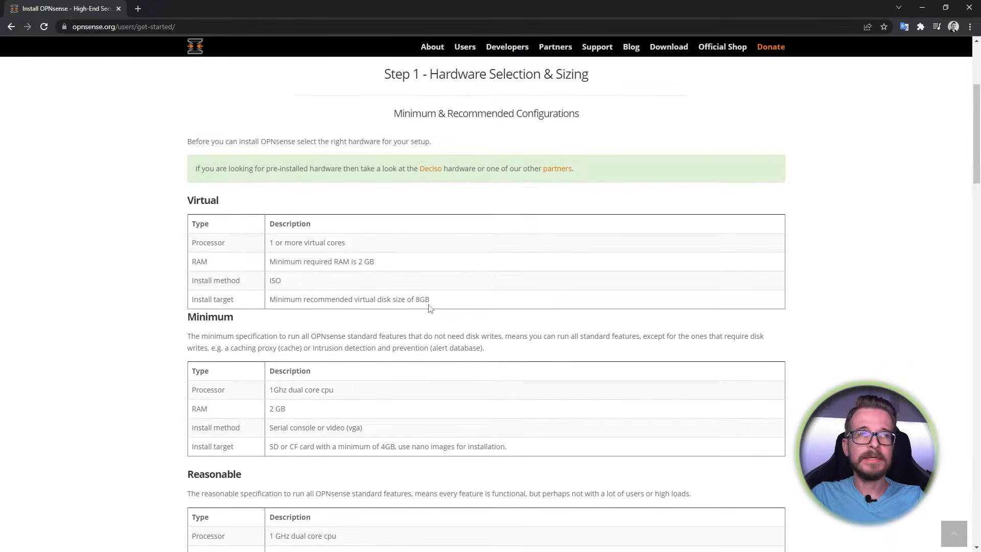
{"action": "scroll", "coordinate": [423, 301], "scroll_direction": "down", "scroll_amount": 3}
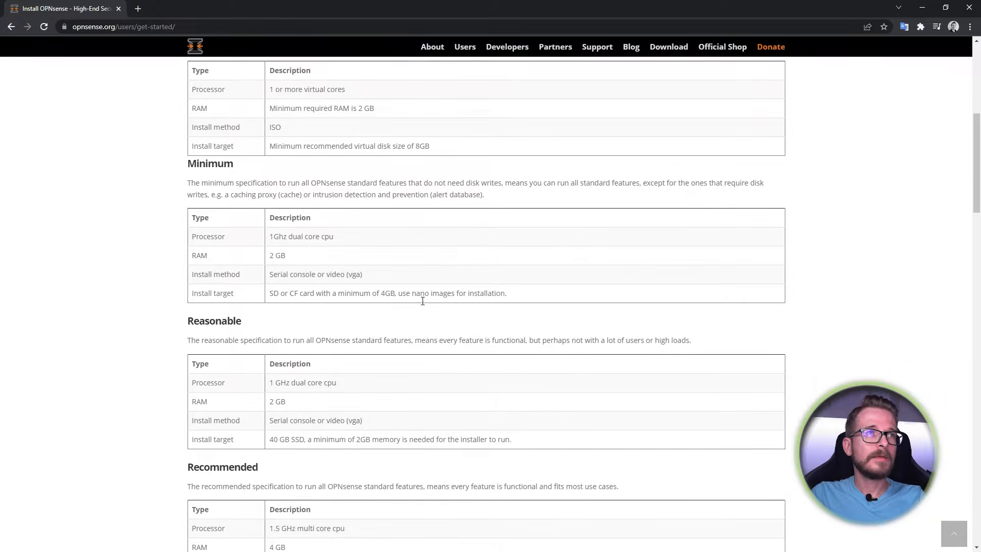
{"action": "scroll", "coordinate": [423, 301], "scroll_direction": "down", "scroll_amount": 1}
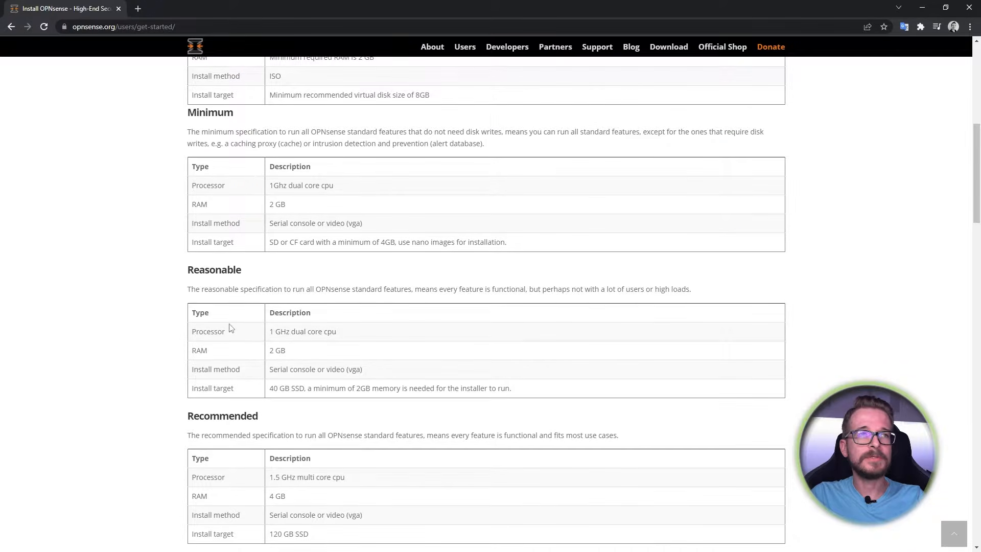
{"action": "scroll", "coordinate": [298, 339], "scroll_direction": "down", "scroll_amount": 2}
{"action": "scroll", "coordinate": [302, 345], "scroll_direction": "down", "scroll_amount": 2}
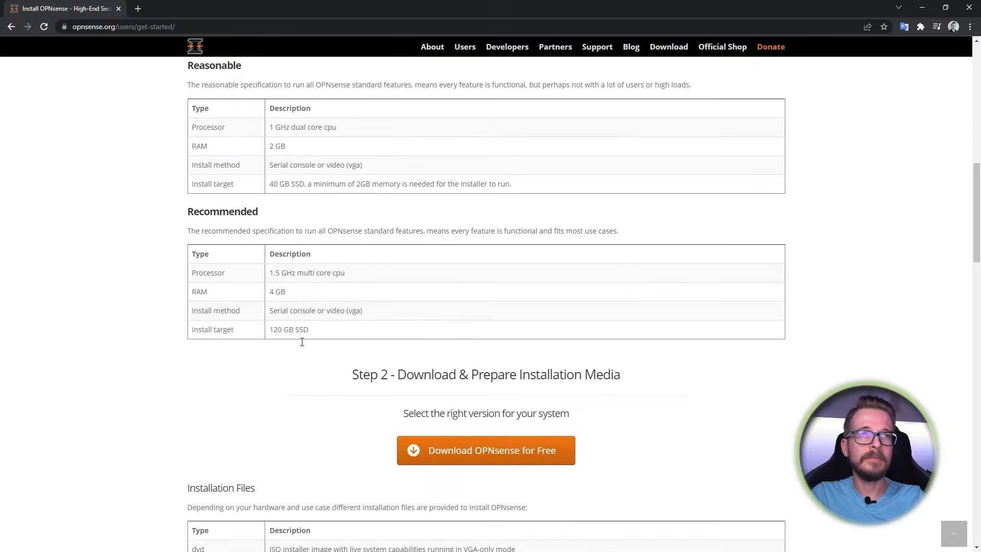
{"action": "scroll", "coordinate": [304, 346], "scroll_direction": "up", "scroll_amount": 1}
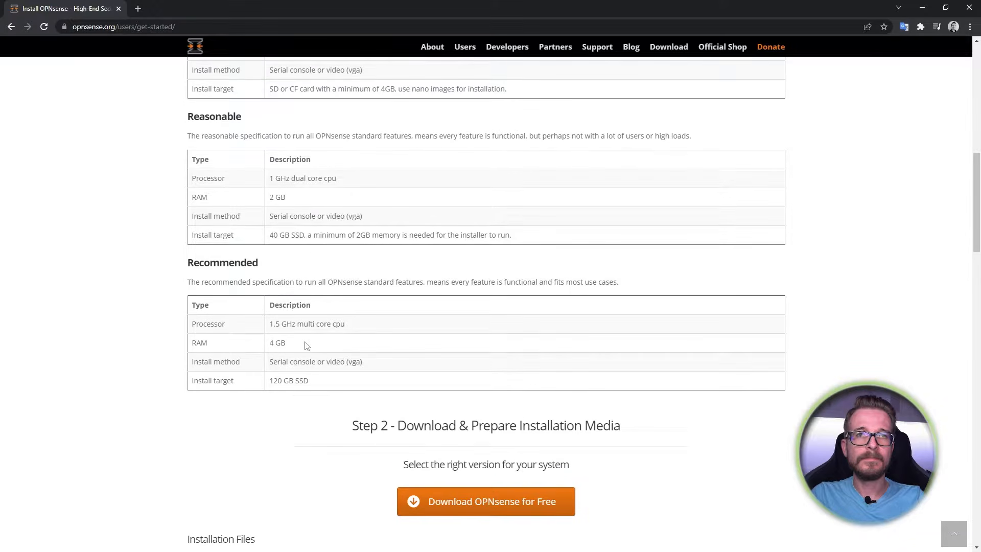
{"action": "scroll", "coordinate": [306, 337], "scroll_direction": "up", "scroll_amount": 11}
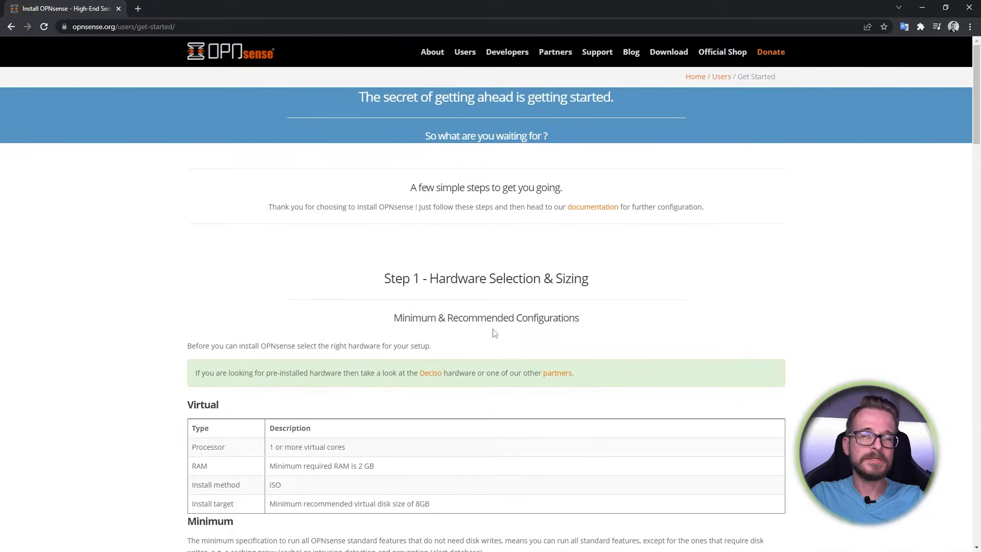
- Highlight the 'dvd' image type in the Installation Files table
{"action": "scroll", "coordinate": [459, 367], "scroll_direction": "down", "scroll_amount": 5}
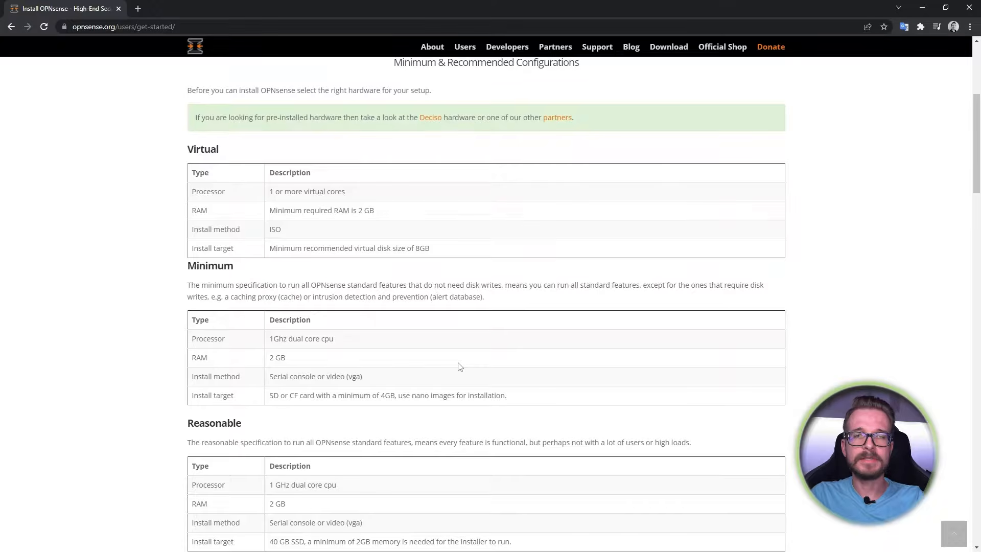
{"action": "scroll", "coordinate": [459, 366], "scroll_direction": "down", "scroll_amount": 12}
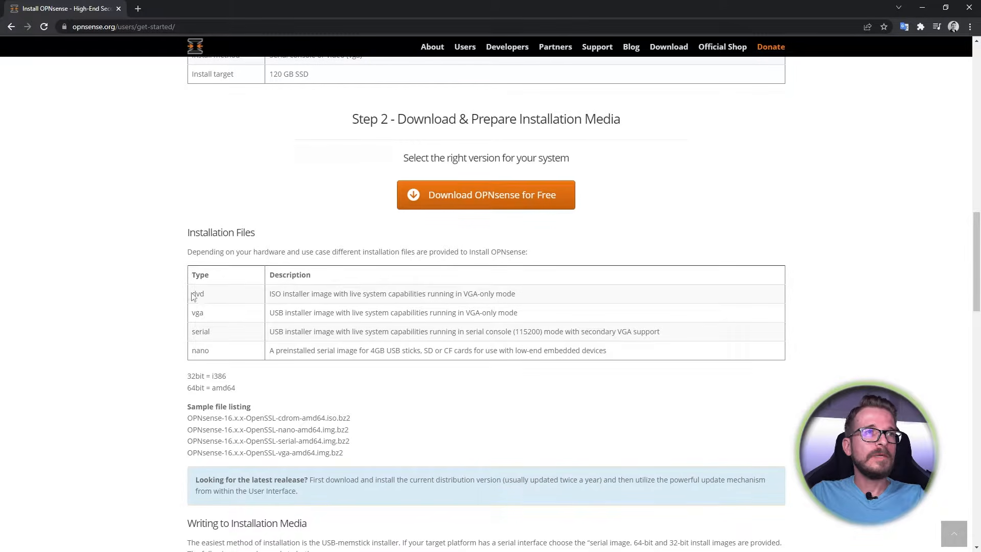
{"action": "left_click_drag", "start_coordinate": [192, 295], "coordinate": [207, 296]}
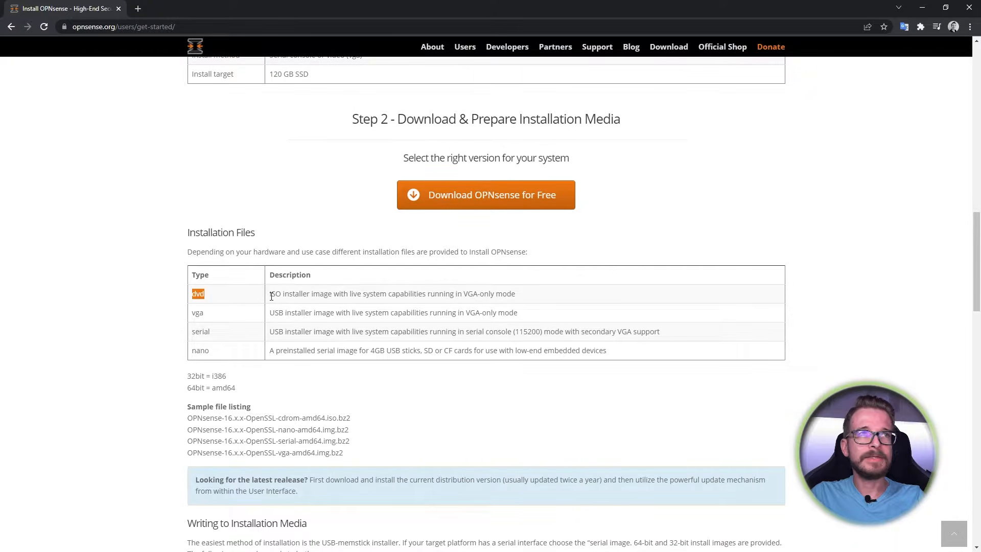
- On the OPNsense download page, pick amd64, dvd and the University of Kent mirror, then download
{"action": "left_click", "coordinate": [681, 51]}
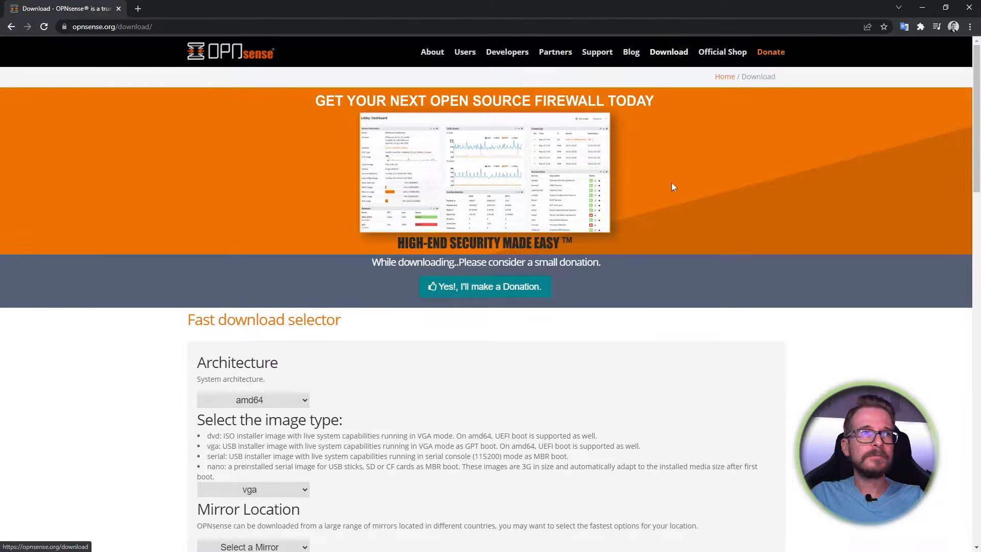
{"action": "scroll", "coordinate": [511, 309], "scroll_direction": "down", "scroll_amount": 2}
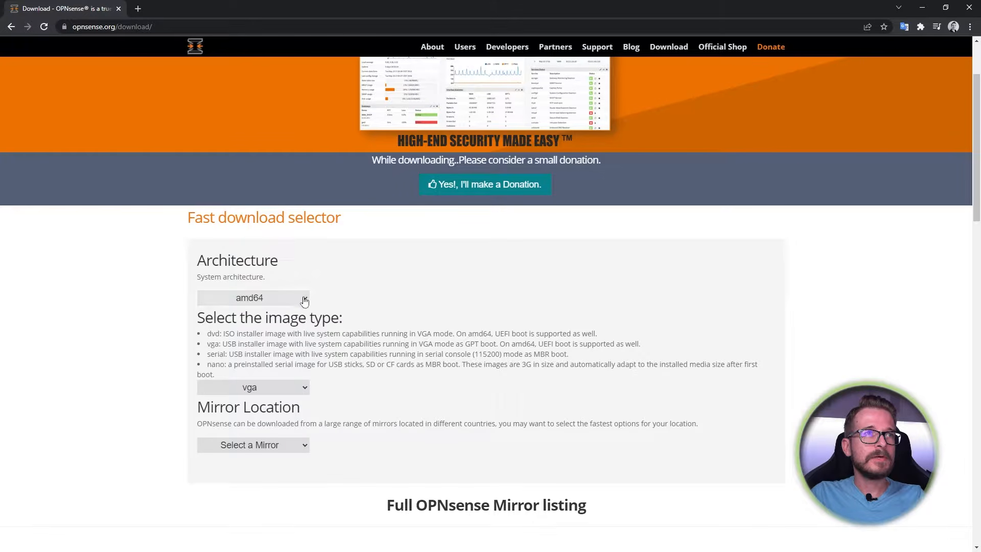
{"action": "left_click", "coordinate": [304, 300]}
{"action": "left_click", "coordinate": [302, 302]}
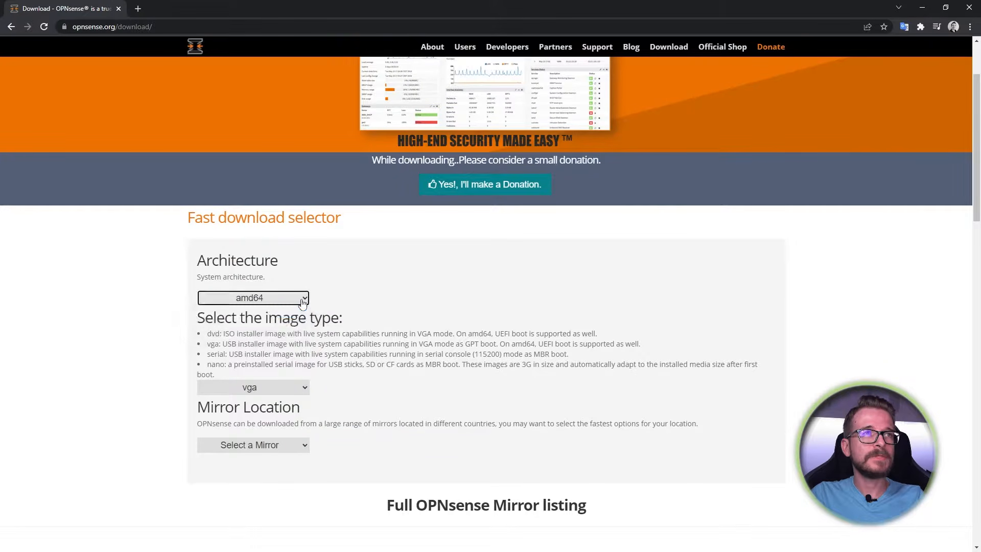
{"action": "scroll", "coordinate": [318, 310], "scroll_direction": "down", "scroll_amount": 2}
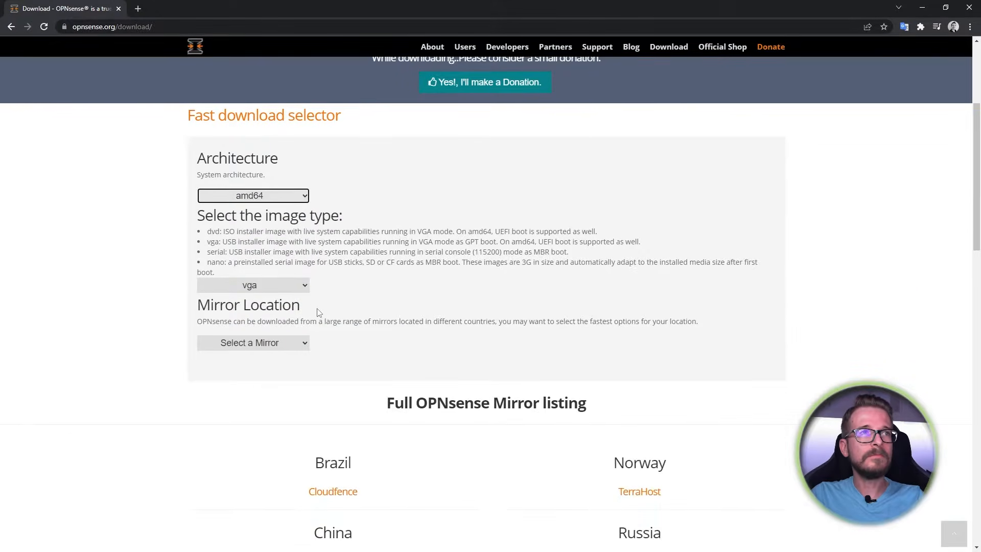
{"action": "left_click", "coordinate": [302, 285]}
{"action": "left_click", "coordinate": [276, 310]}
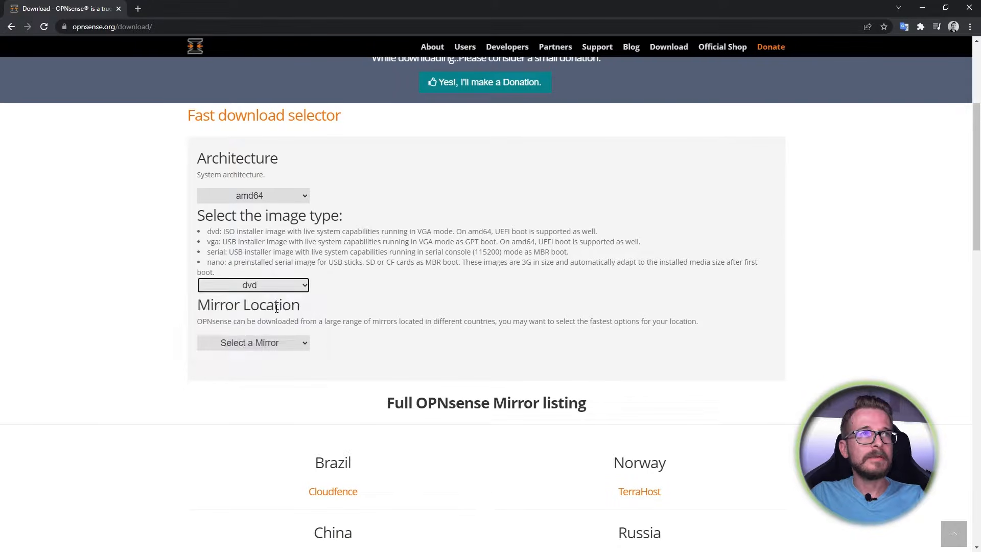
{"action": "left_click", "coordinate": [295, 342]}
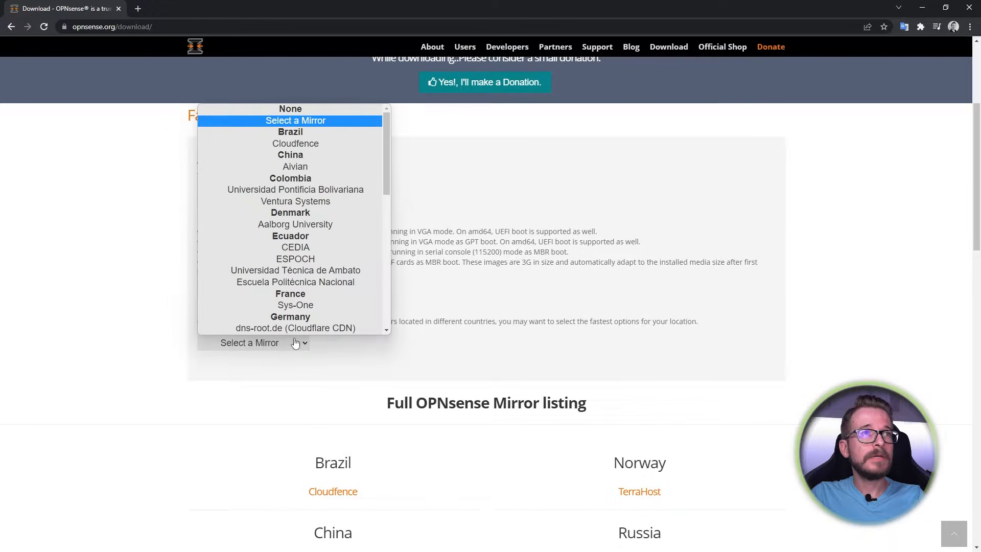
{"action": "scroll", "coordinate": [327, 307], "scroll_direction": "down", "scroll_amount": 10}
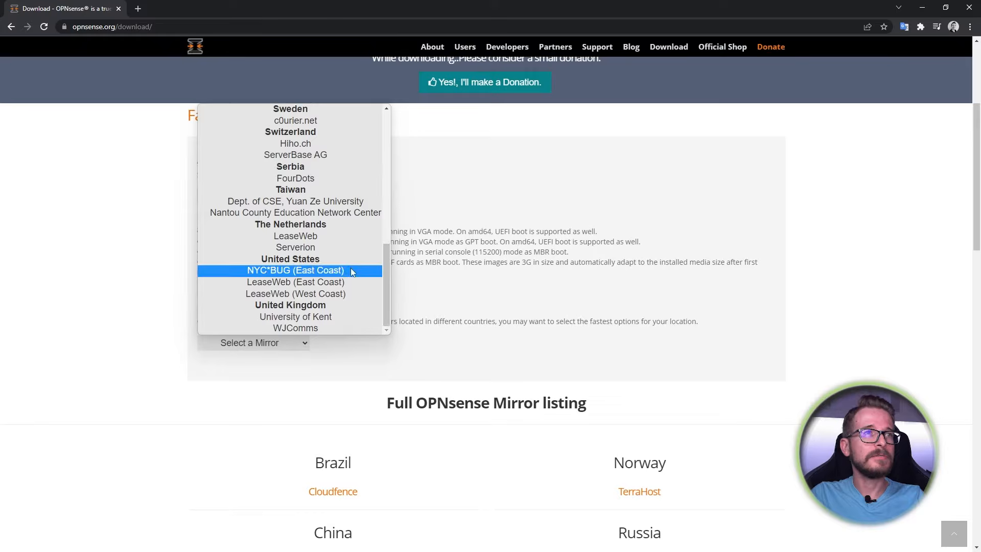
{"action": "left_click", "coordinate": [313, 316]}
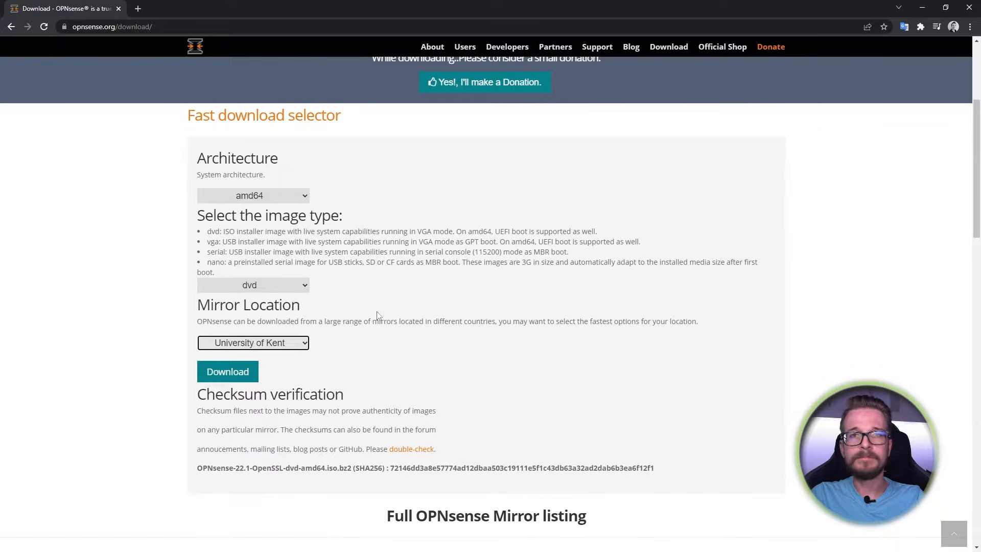
{"action": "scroll", "coordinate": [409, 317], "scroll_direction": "down", "scroll_amount": 2}
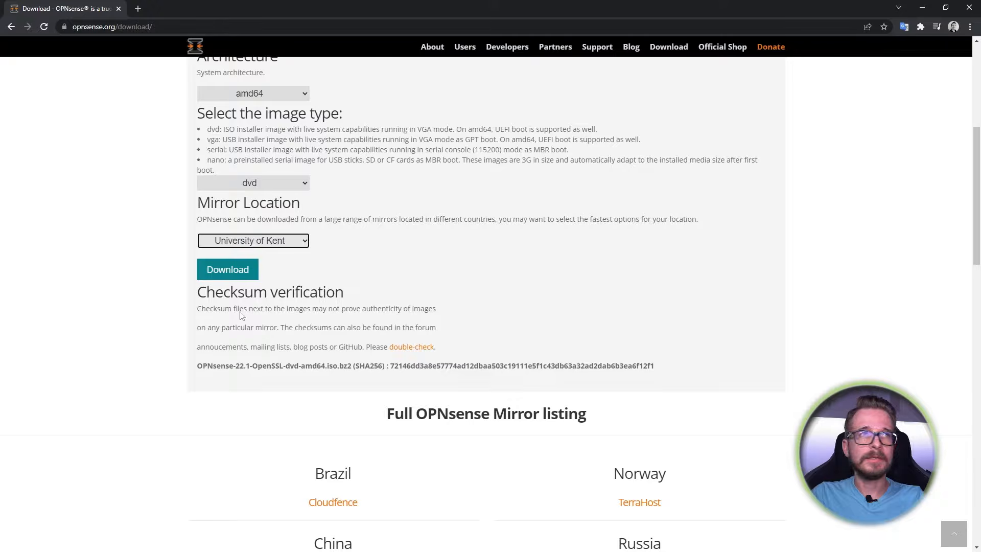
{"action": "left_click", "coordinate": [228, 275]}
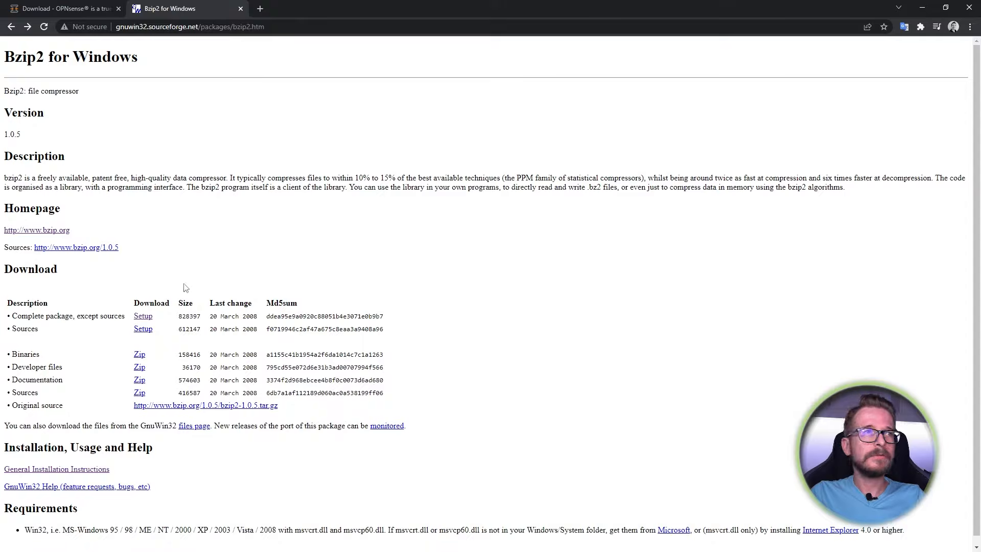
- Select the 'Complete package, except sources' entry in the Bzip2 download table
{"action": "left_click_drag", "start_coordinate": [10, 316], "coordinate": [128, 316]}
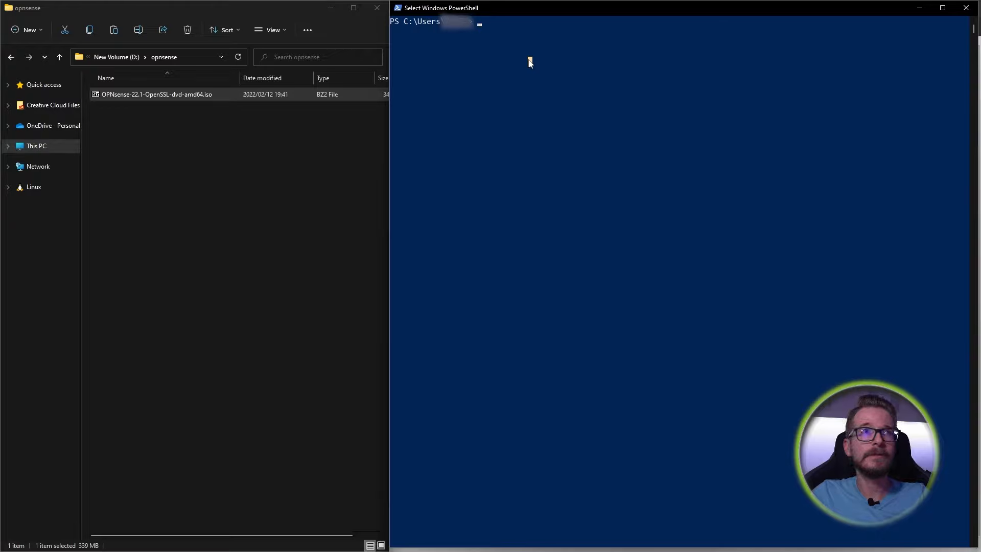
- Change into C:\Program Files (x86)\GnuWin32\bin in PowerShell
{"action": "type", "text": "cd C;"}
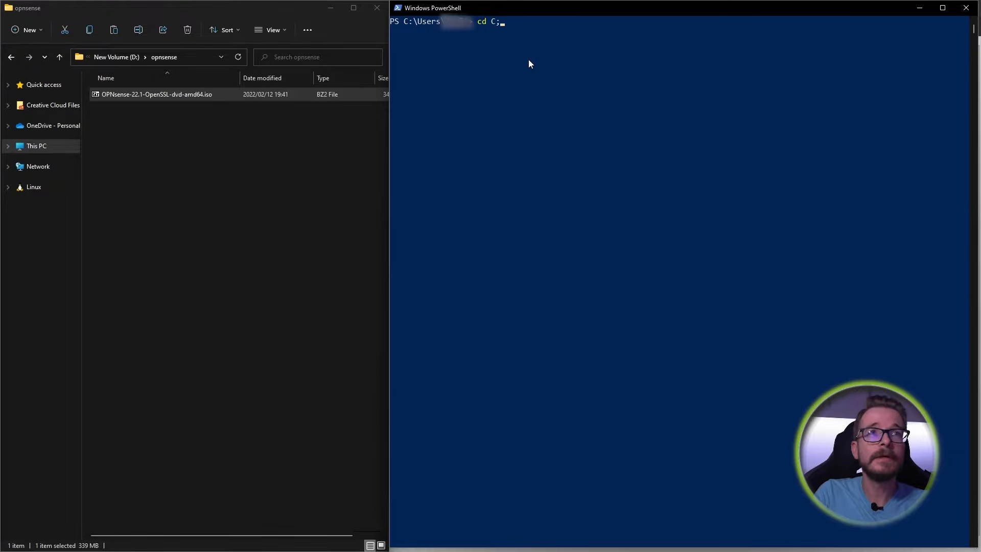
{"action": "key", "text": "BackSpace"}
{"action": "type", "text": ":\"\\prog"}
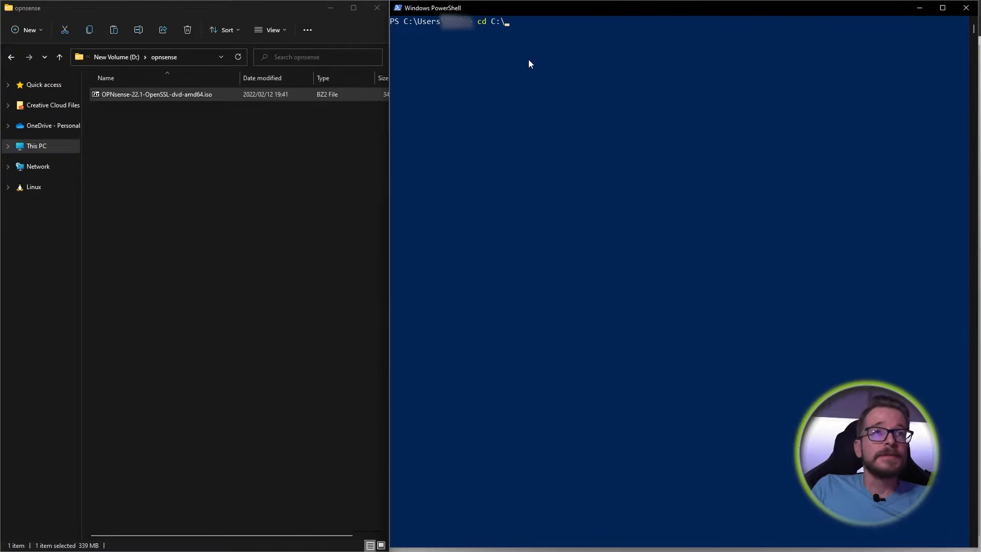
{"action": "key", "text": "Tab"}
{"action": "key", "text": "Tab"}
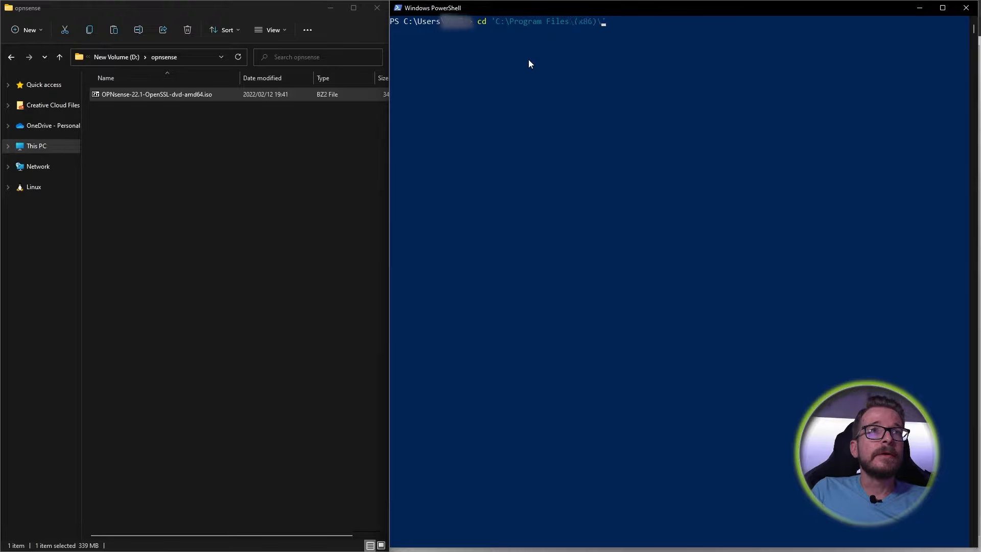
{"action": "type", "text": "gn"}
{"action": "key", "text": "Tab"}
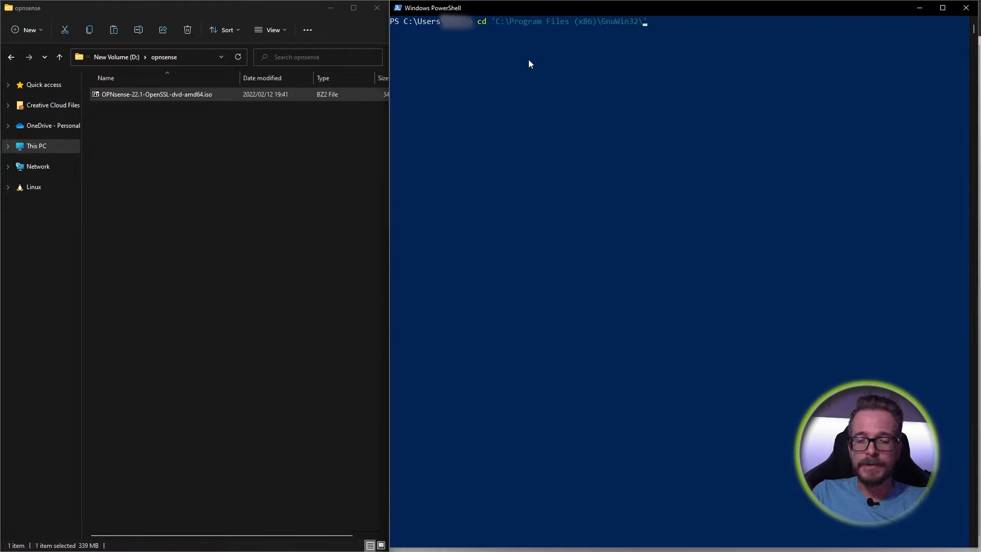
{"action": "type", "text": "bi"}
{"action": "key", "text": "Tab"}
{"action": "key", "text": "Return"}
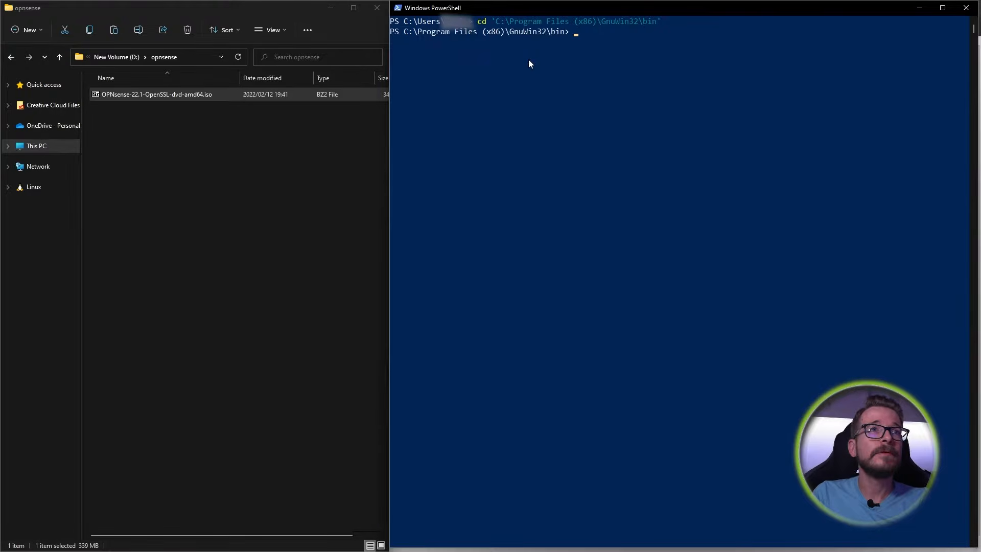
- List the bin folder contents and show the bunzip2.exe --help text
{"action": "type", "text": "dir"}
{"action": "key", "text": "Return"}
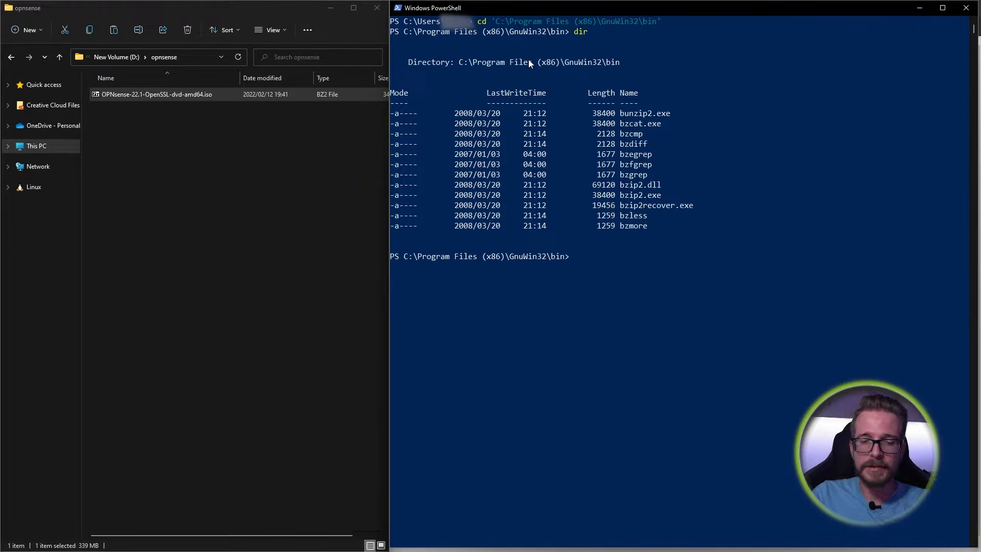
{"action": "type", "text": ".\bunzip2.exe"}
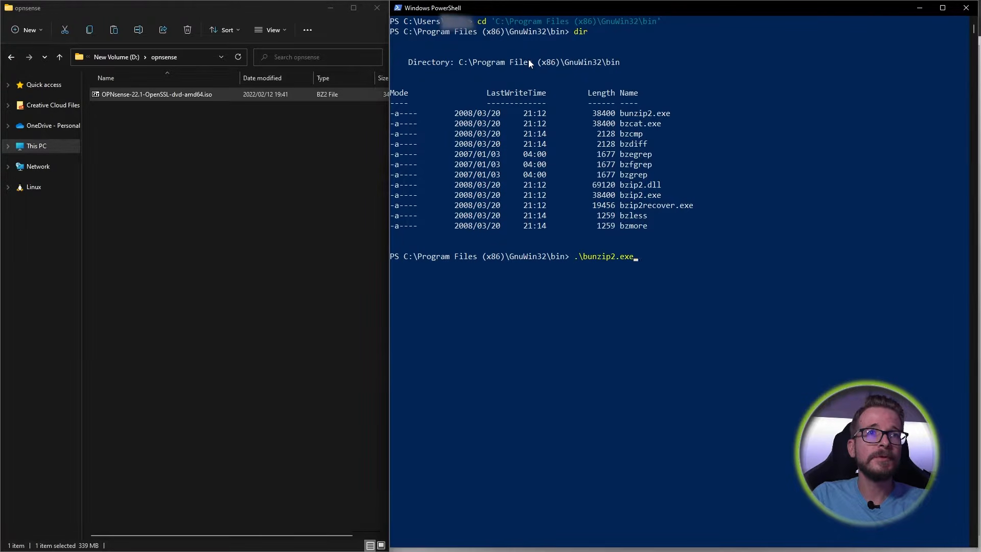
{"action": "type", "text": " --help"}
{"action": "key", "text": "Return"}
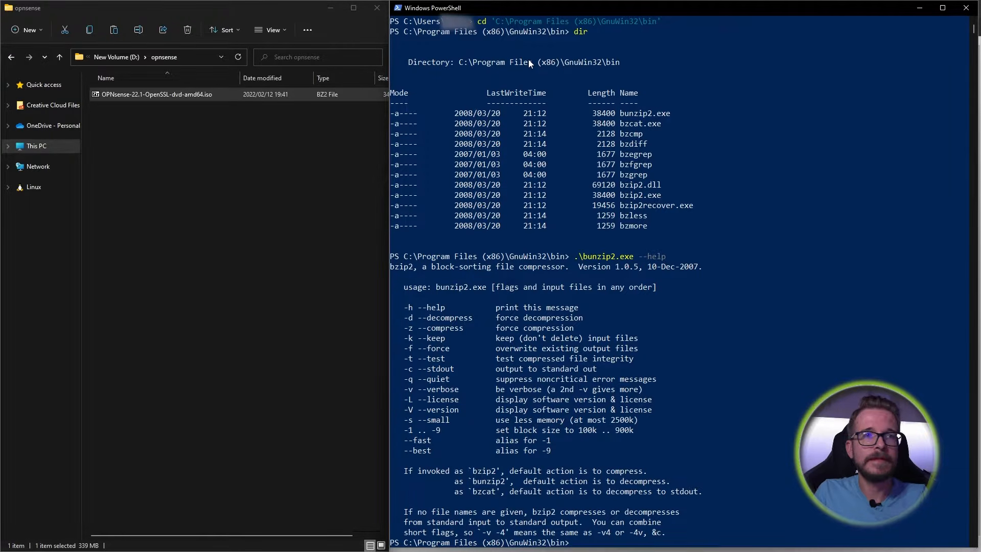
- Decompress D:\opnsense\OPNsense-22.1-OpenSSL-dvd-amd64.iso.bz2 with bunzip2 -d
{"action": "key", "text": "Up"}
{"action": "key", "text": "BackSpace"}
{"action": "key", "text": "BackSpace"}
{"action": "key", "text": "BackSpace"}
{"action": "key", "text": "BackSpace"}
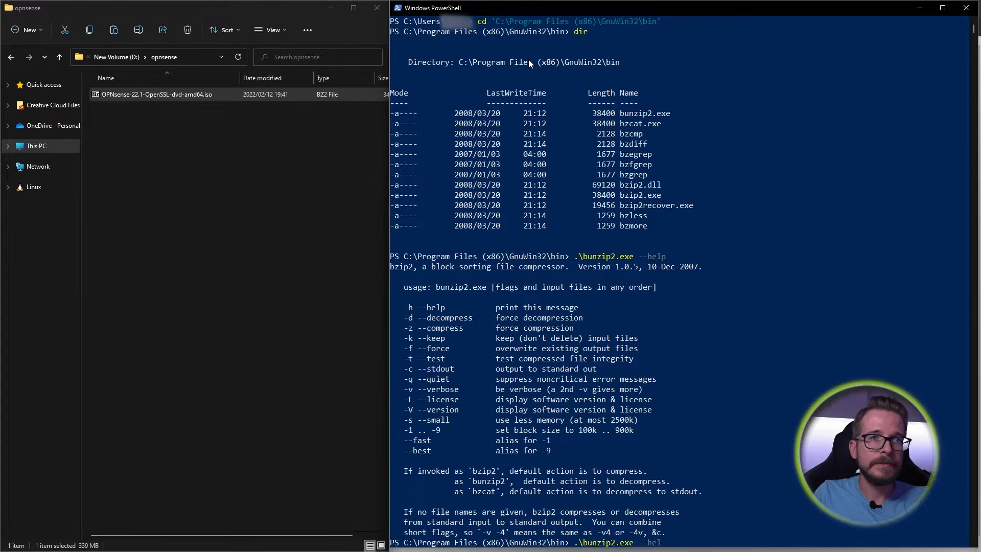
{"action": "type", "text": "d"}
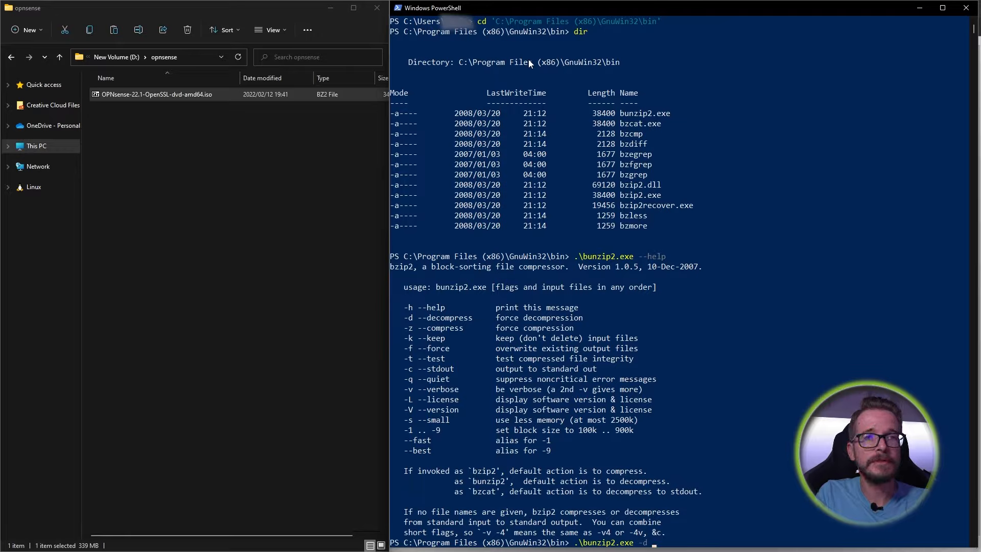
{"action": "type", "text": "D:"}
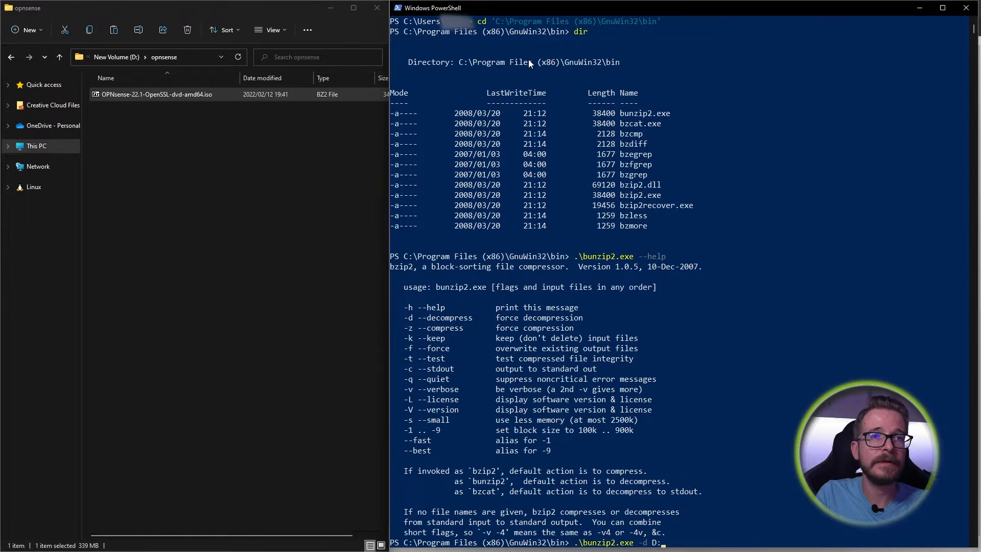
{"action": "type", "text": "\\opnsense\\"}
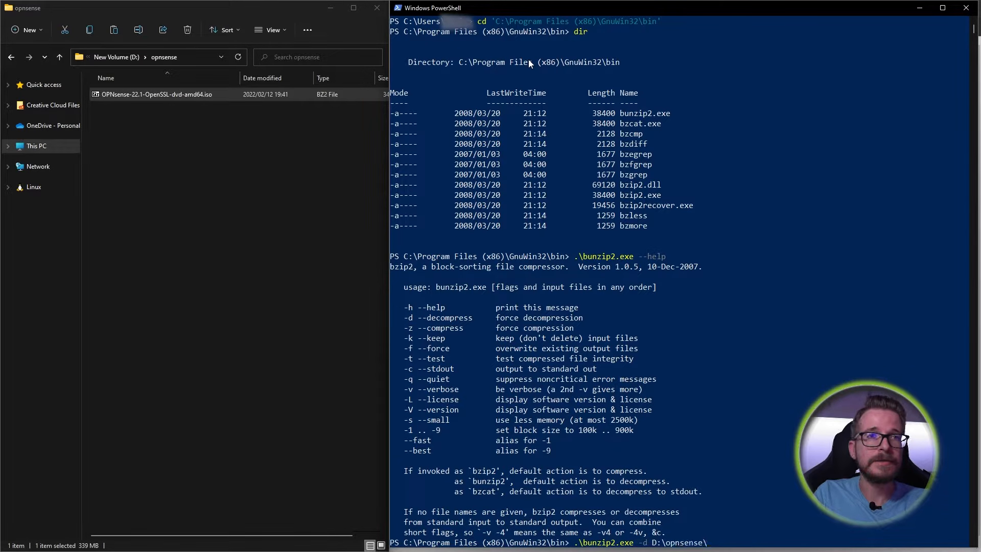
{"action": "type", "text": "OP"}
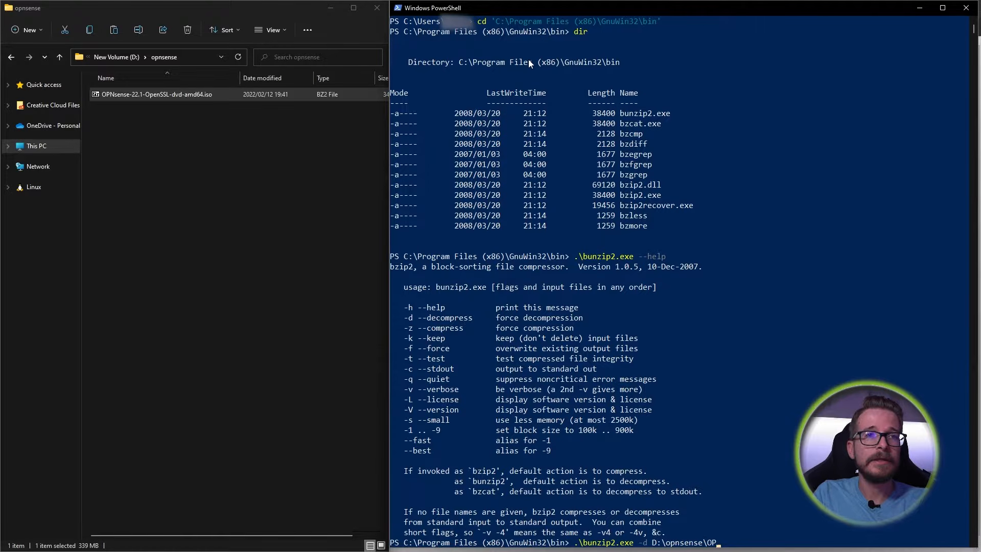
{"action": "key", "text": "Tab"}
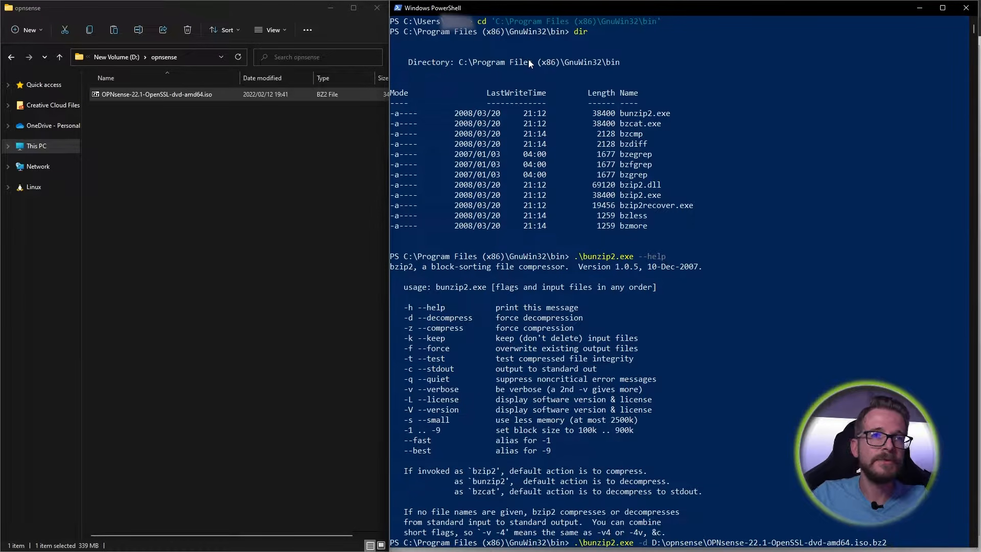
{"action": "key", "text": "Return"}
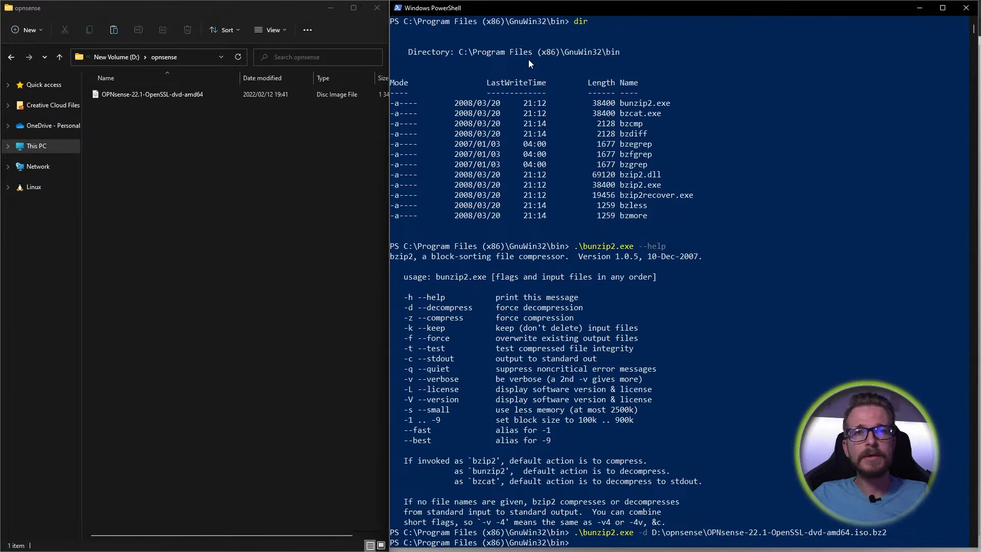
- Open the Properties of the extracted OPNsense .iso via Show more options
{"action": "left_click", "coordinate": [295, 97]}
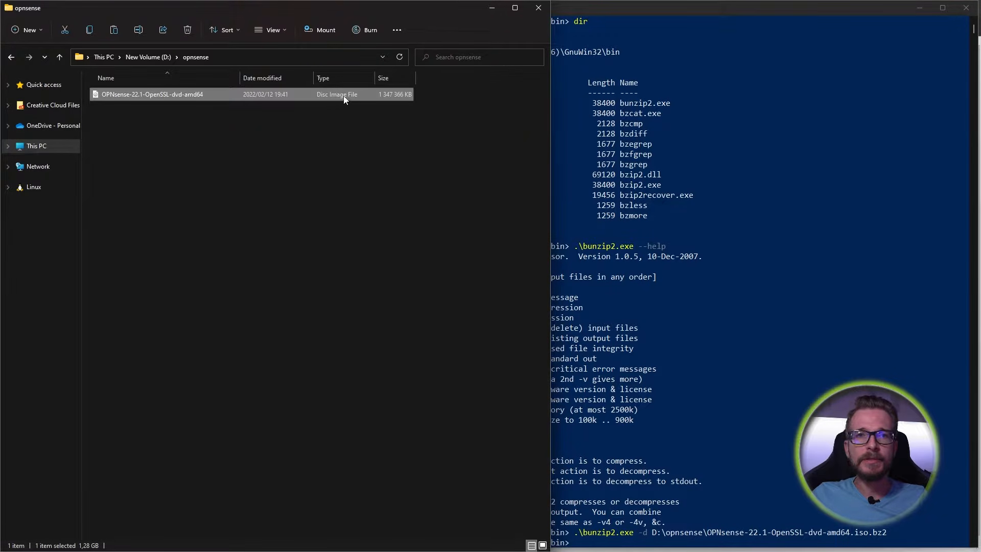
{"action": "right_click", "coordinate": [192, 96]}
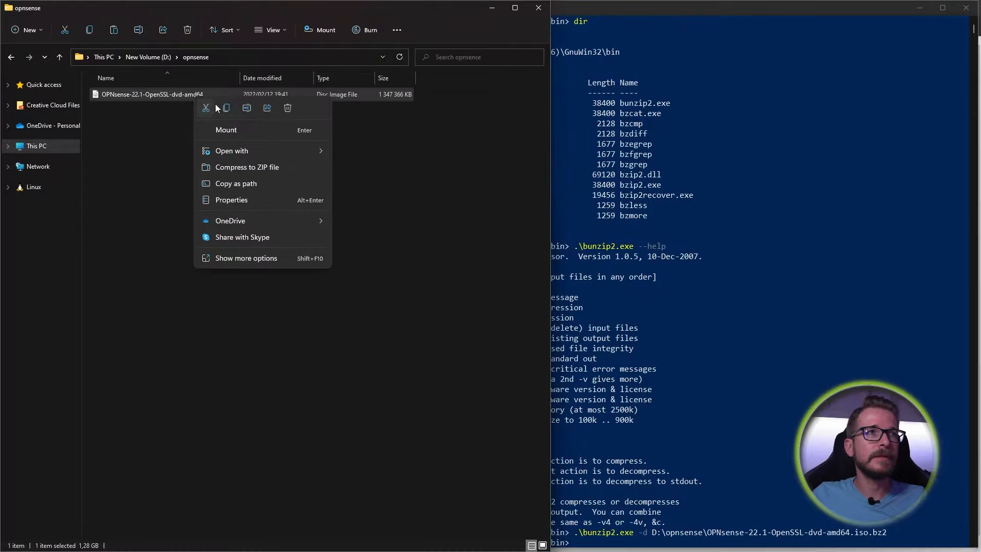
{"action": "left_click", "coordinate": [254, 259]}
{"action": "left_click", "coordinate": [295, 503]}
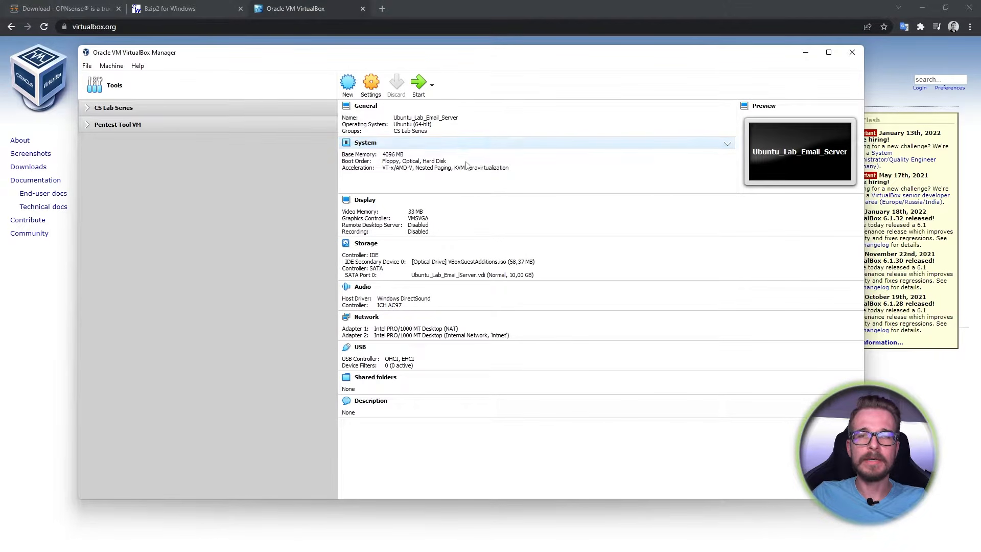
- Expand the CS Lab Series group and toggle the Pentest Tool VM group
{"action": "left_click", "coordinate": [88, 108]}
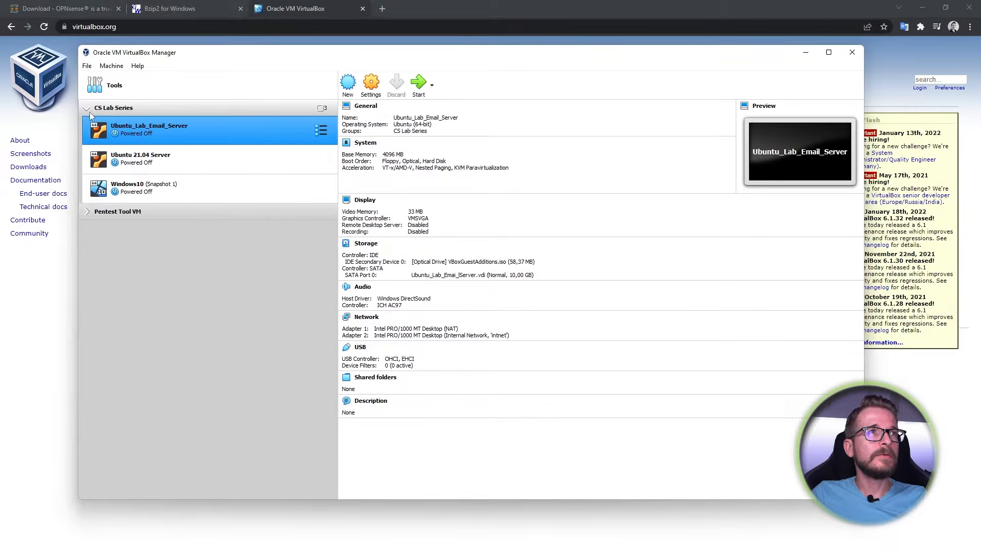
{"action": "left_click", "coordinate": [87, 212]}
{"action": "left_click", "coordinate": [87, 212]}
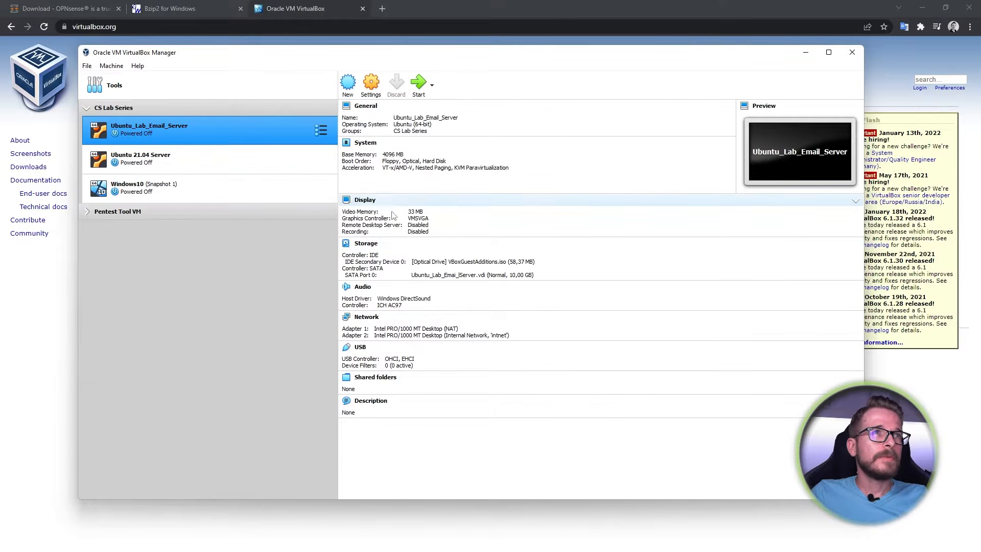
- Create a new VM named 'Opnsense Firewall', type BSD, version FreeBSD (64-bit)
{"action": "left_click", "coordinate": [348, 84]}
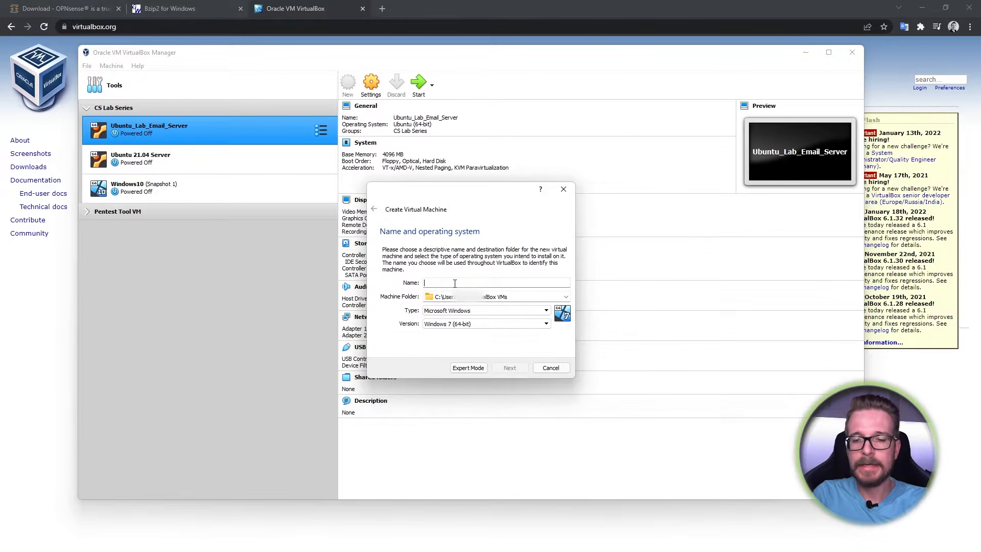
{"action": "type", "text": "Op"}
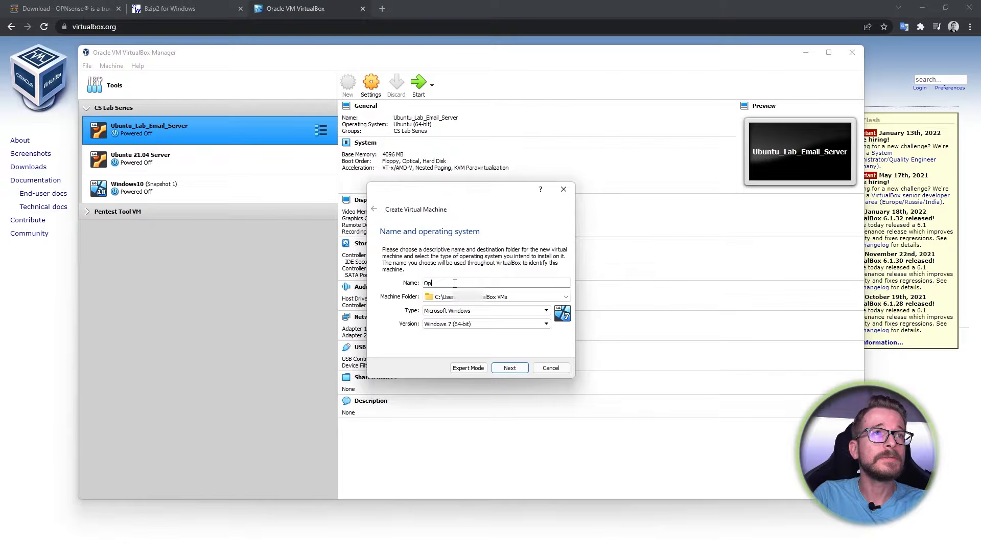
{"action": "type", "text": "ense F"}
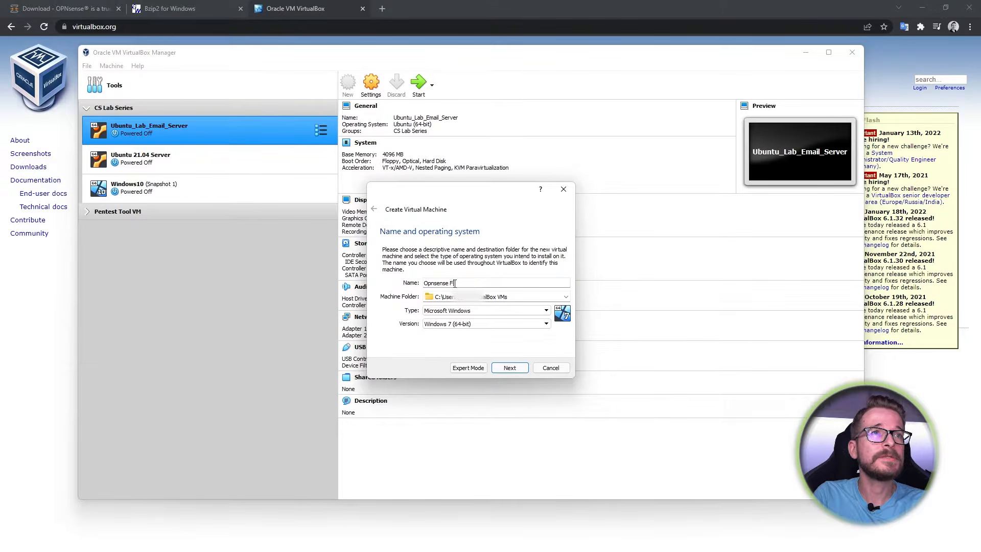
{"action": "type", "text": "irewall"}
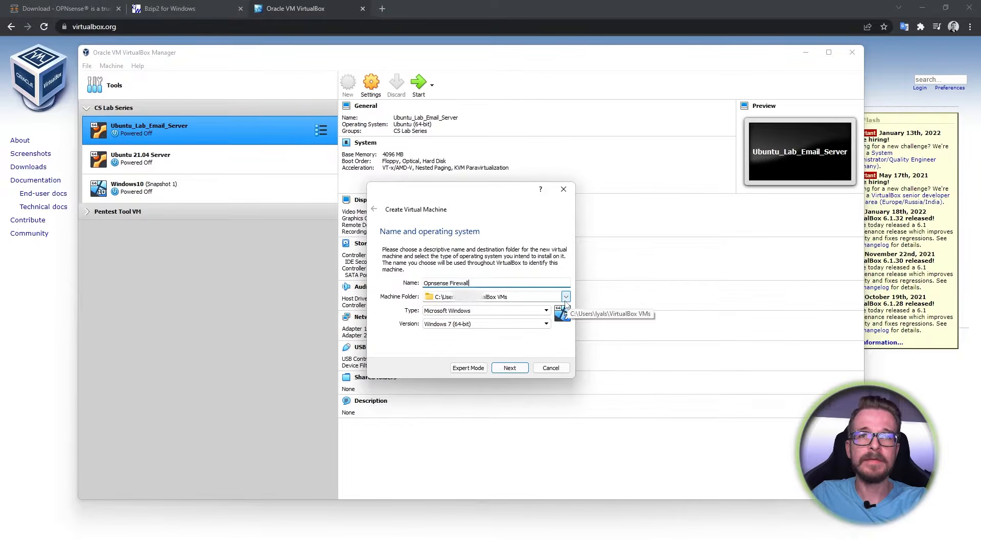
{"action": "left_click", "coordinate": [546, 310]}
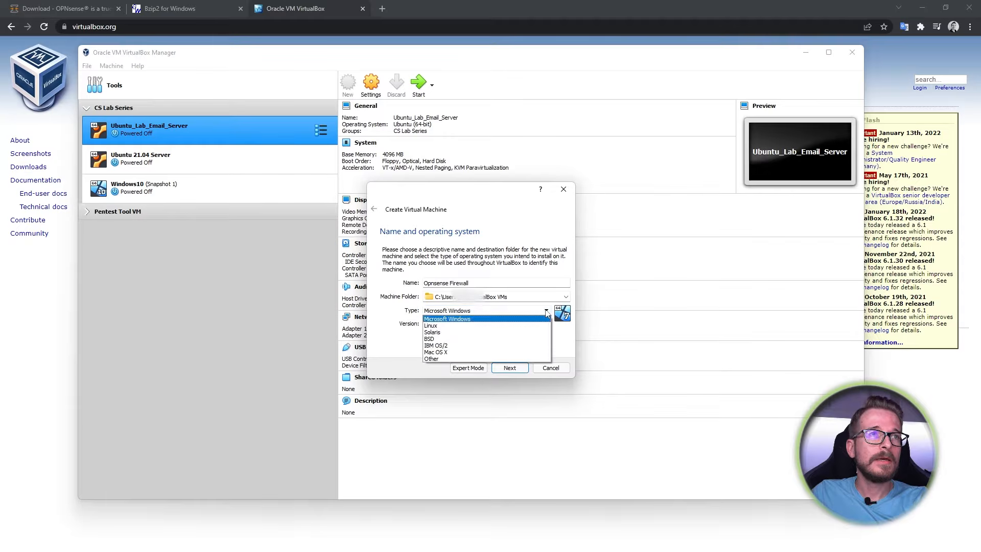
{"action": "left_click", "coordinate": [489, 339]}
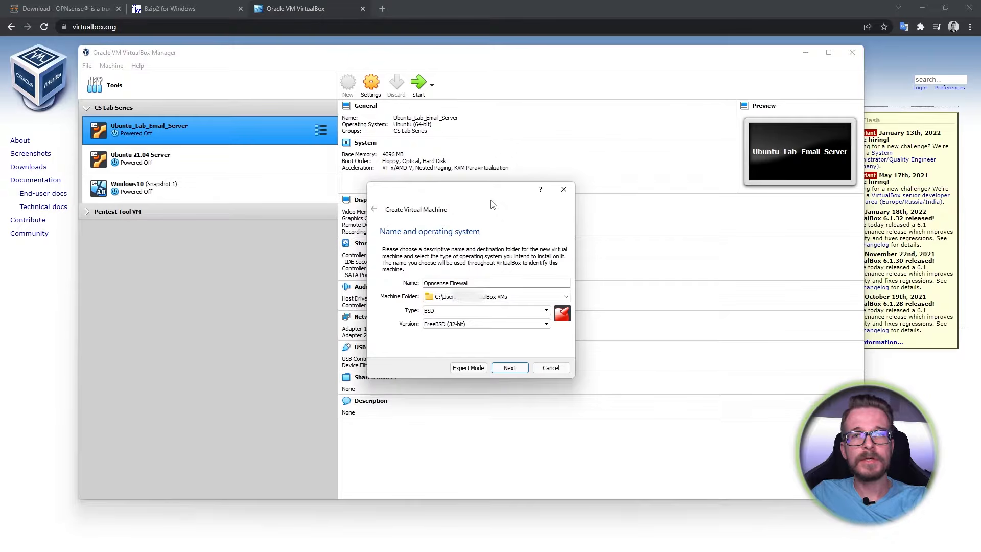
{"action": "left_click", "coordinate": [546, 324]}
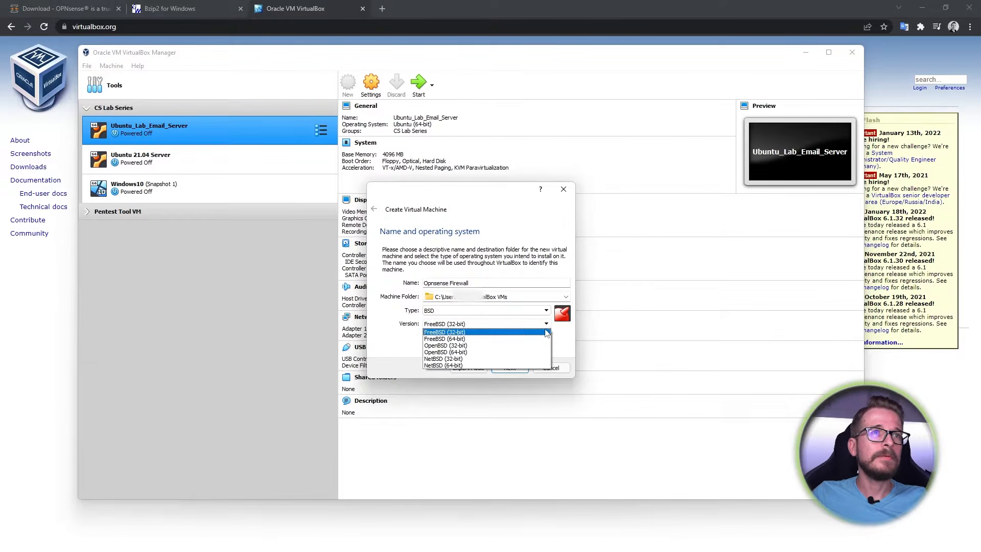
{"action": "left_click", "coordinate": [494, 339]}
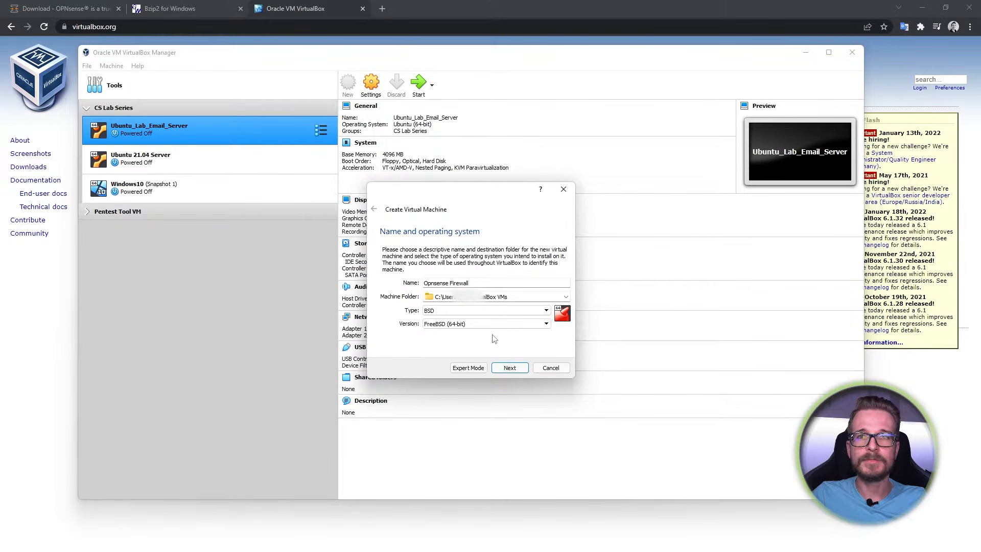
{"action": "left_click", "coordinate": [511, 367]}
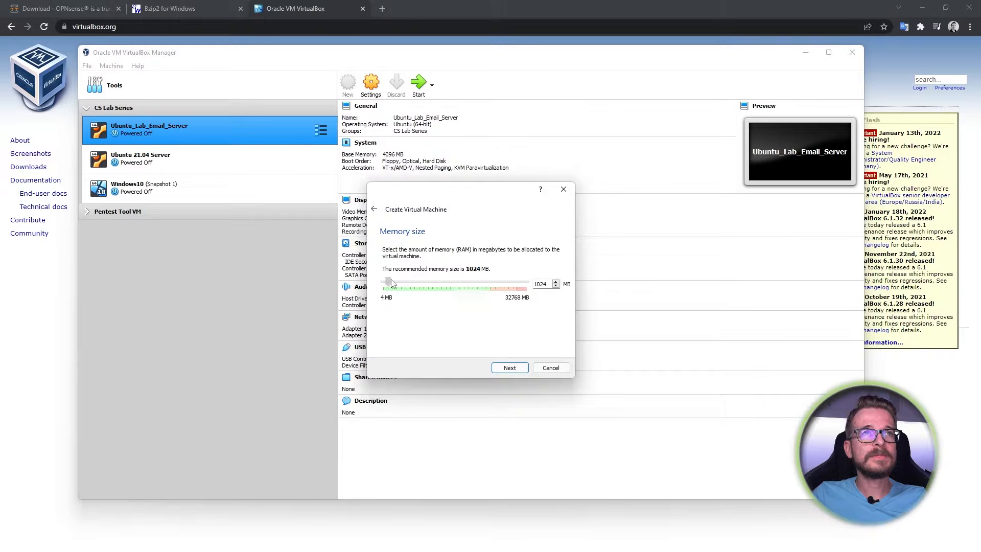
- Set memory to 2048 MB and choose to create a new virtual hard disk
{"action": "left_click_drag", "start_coordinate": [391, 279], "coordinate": [393, 280]}
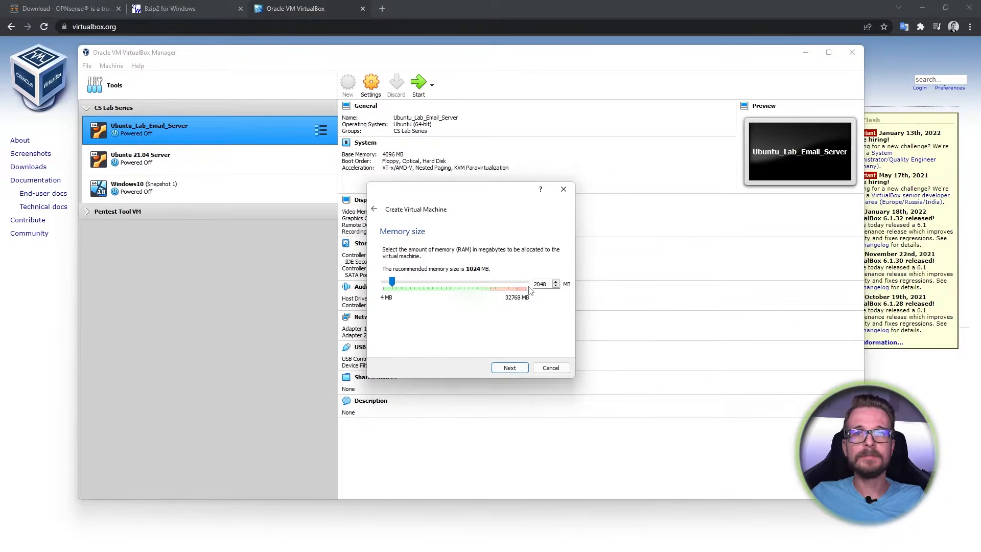
{"action": "left_click", "coordinate": [517, 370]}
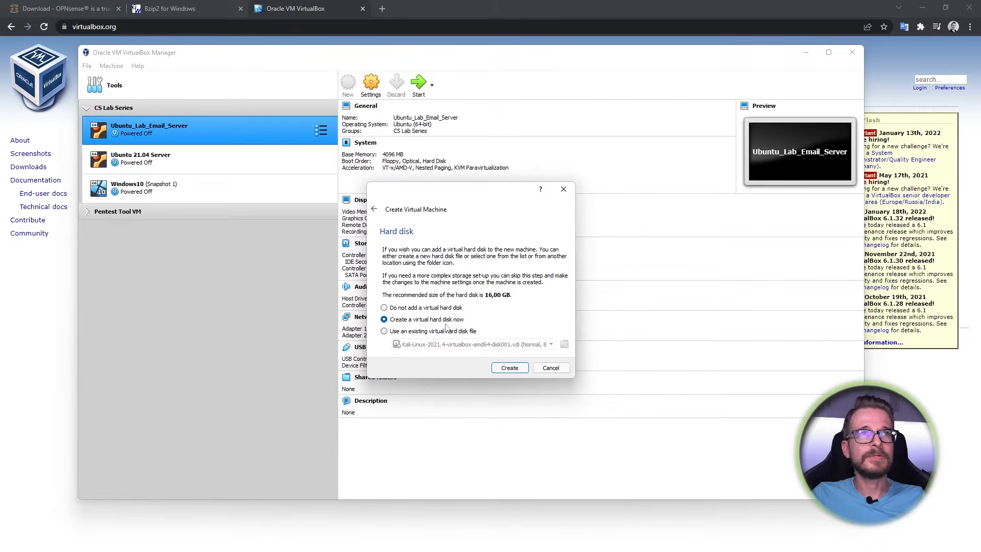
{"action": "left_click", "coordinate": [513, 368]}
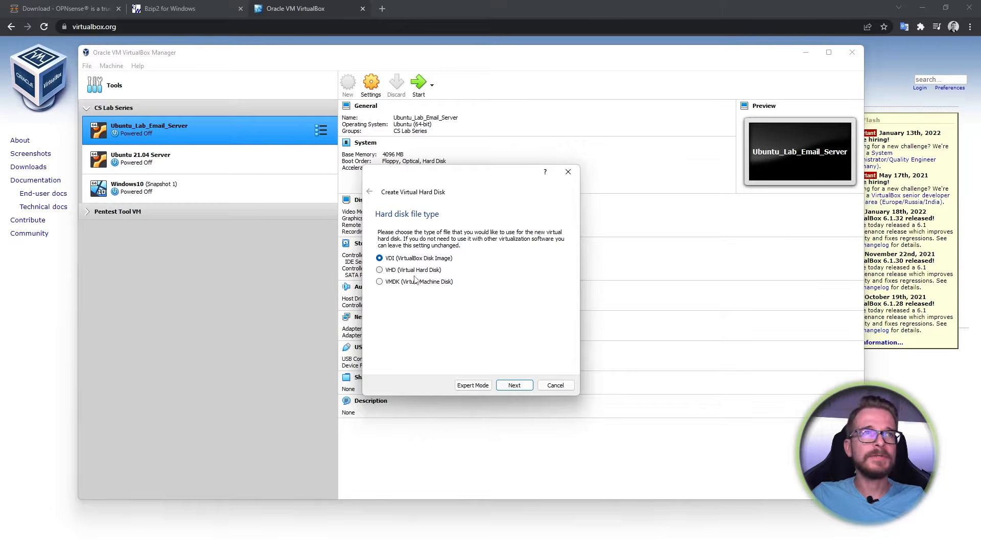
- Create a dynamically allocated 8,26 GB VDI disk to finish the VM
{"action": "left_click", "coordinate": [515, 387]}
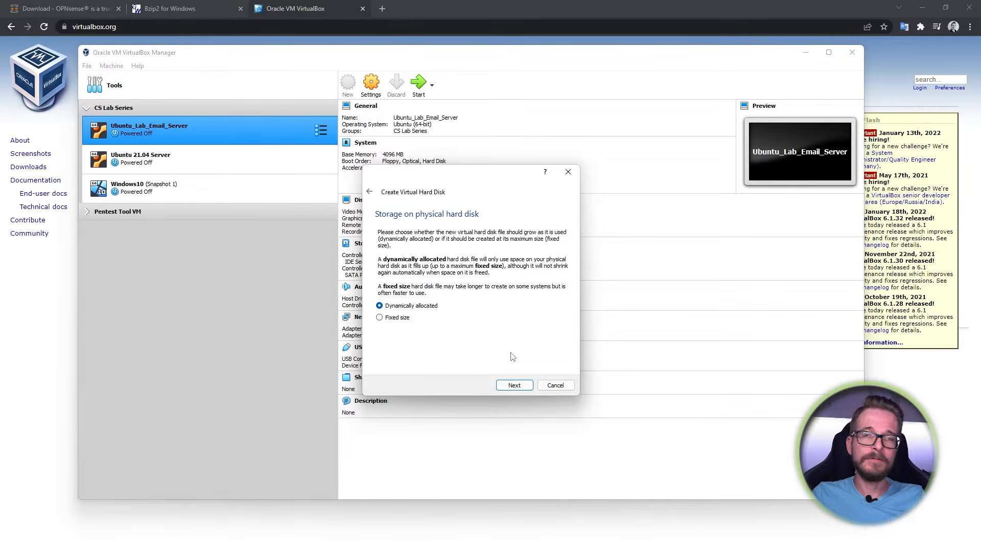
{"action": "left_click", "coordinate": [396, 317]}
{"action": "left_click", "coordinate": [399, 307]}
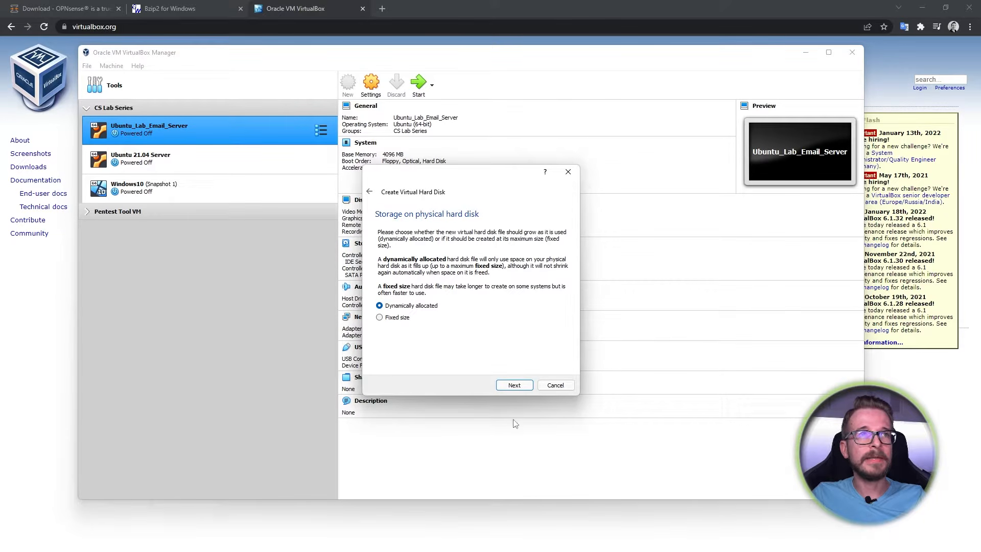
{"action": "left_click", "coordinate": [516, 386]}
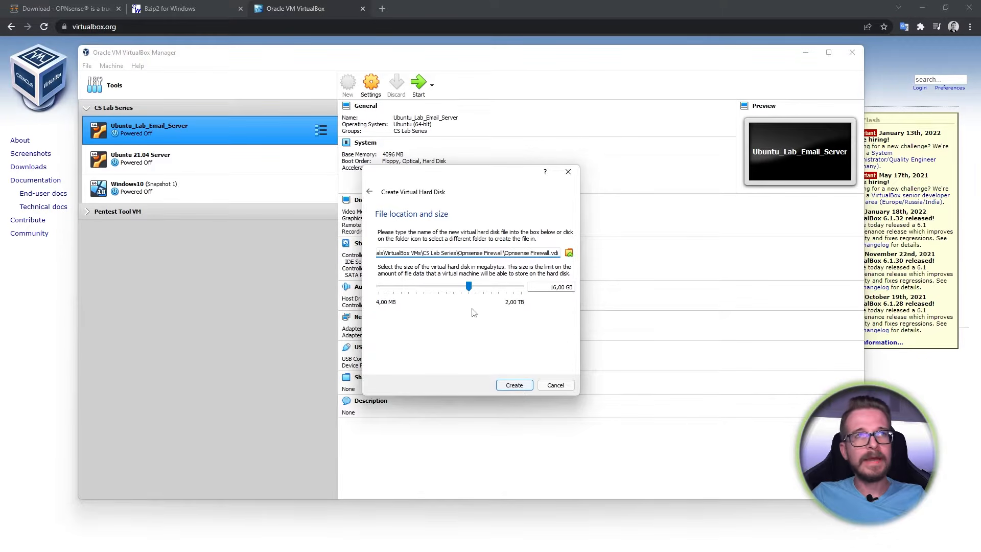
{"action": "mouse_move", "coordinate": [469, 286]}
{"action": "left_mouse_down"}
{"action": "mouse_move", "coordinate": [455, 290]}
{"action": "mouse_move", "coordinate": [463, 292]}
{"action": "left_mouse_up"}
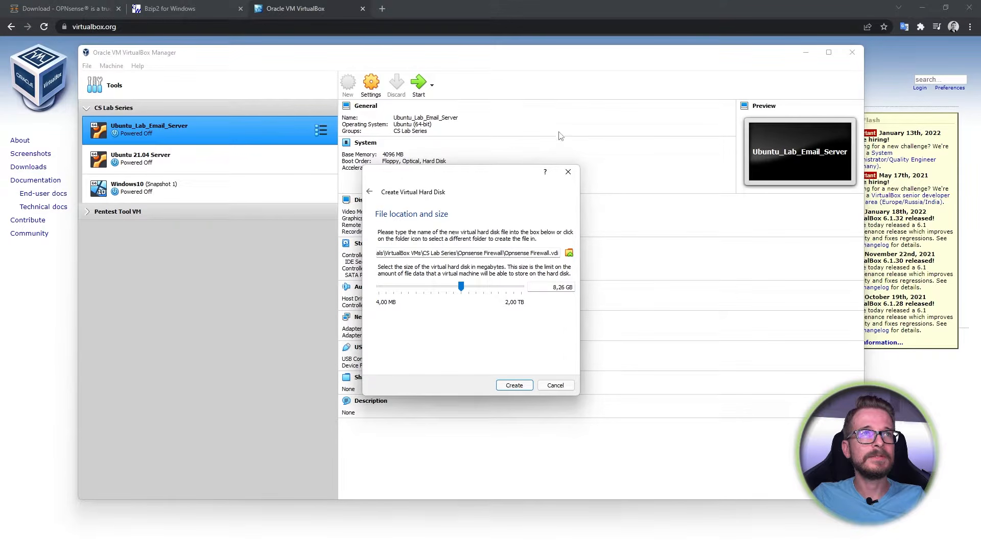
{"action": "left_click", "coordinate": [514, 385]}
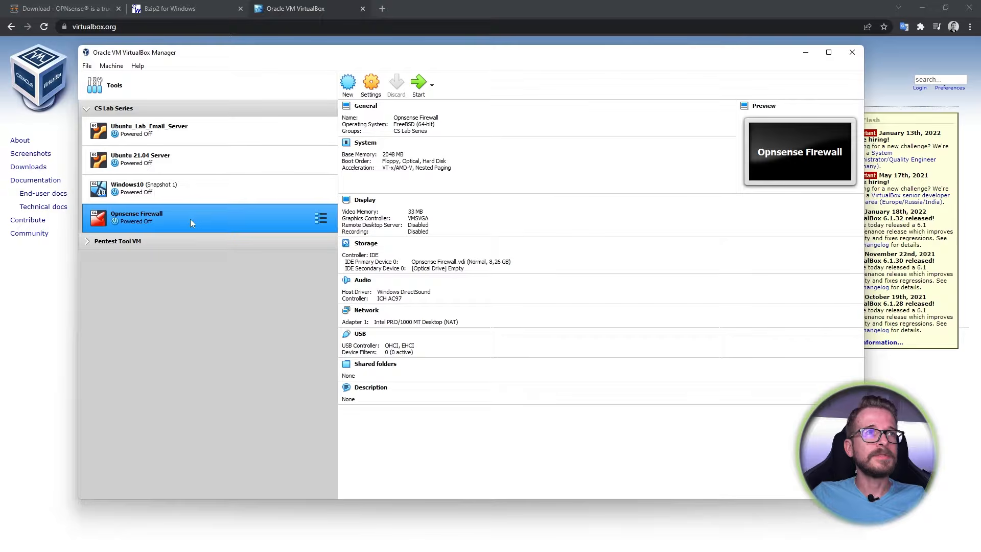
- Set the Opnsense Firewall VM to 2 processors in its System settings
{"action": "left_click", "coordinate": [379, 84]}
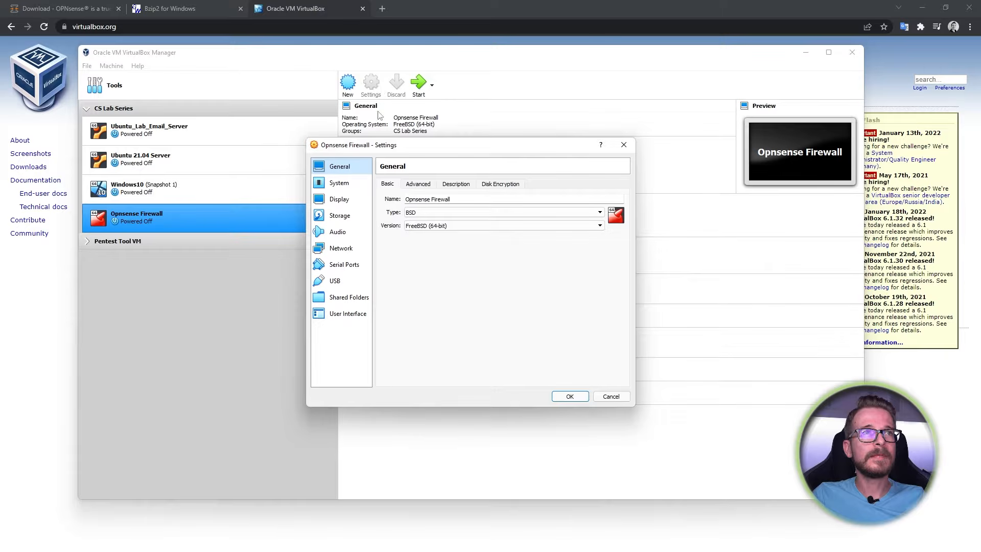
{"action": "left_click", "coordinate": [343, 184]}
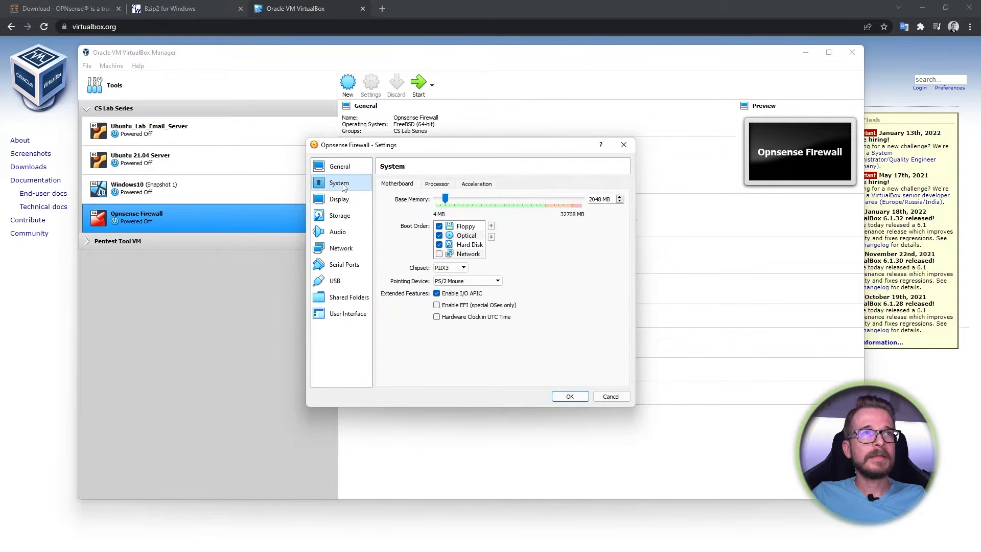
{"action": "left_click", "coordinate": [439, 185]}
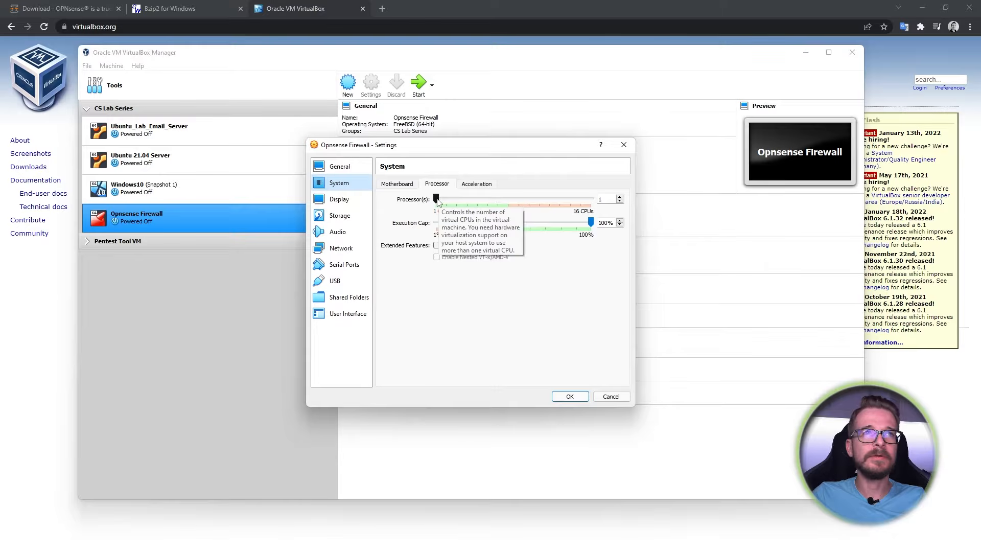
{"action": "left_click_drag", "start_coordinate": [437, 199], "coordinate": [446, 199]}
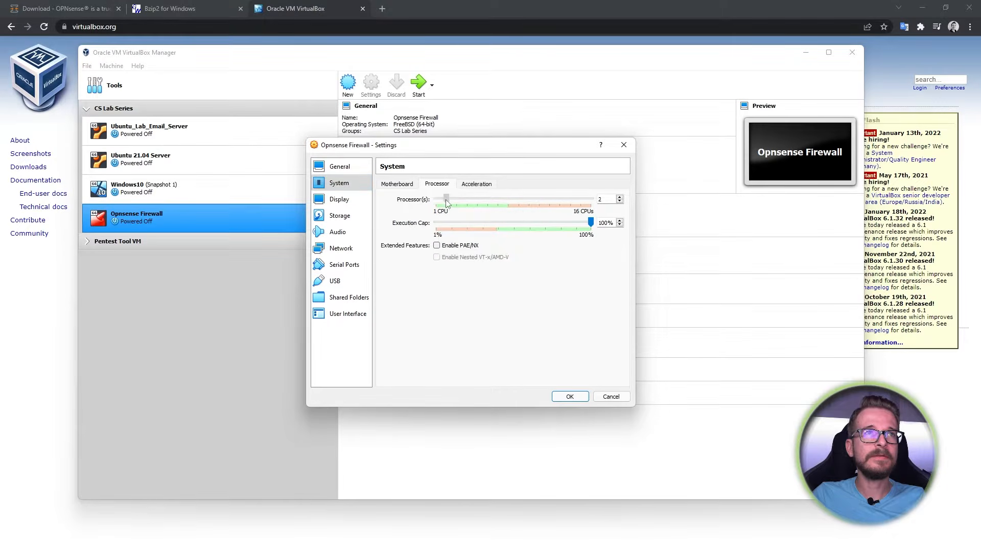
{"action": "left_click", "coordinate": [341, 249]}
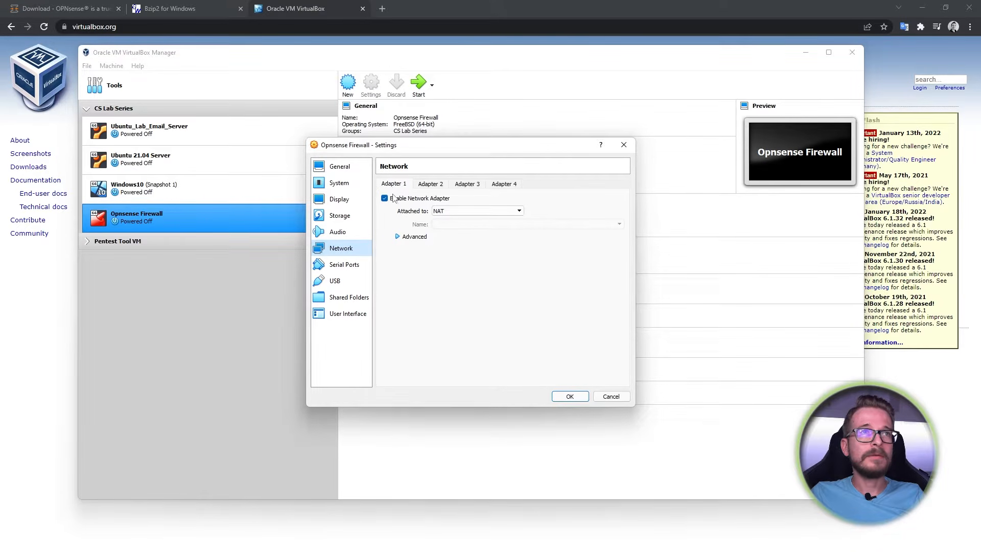
- Keep Adapter 1 on NAT, enable Adapter 2 on Internal Network 'intnet', and save
{"action": "left_click", "coordinate": [514, 214]}
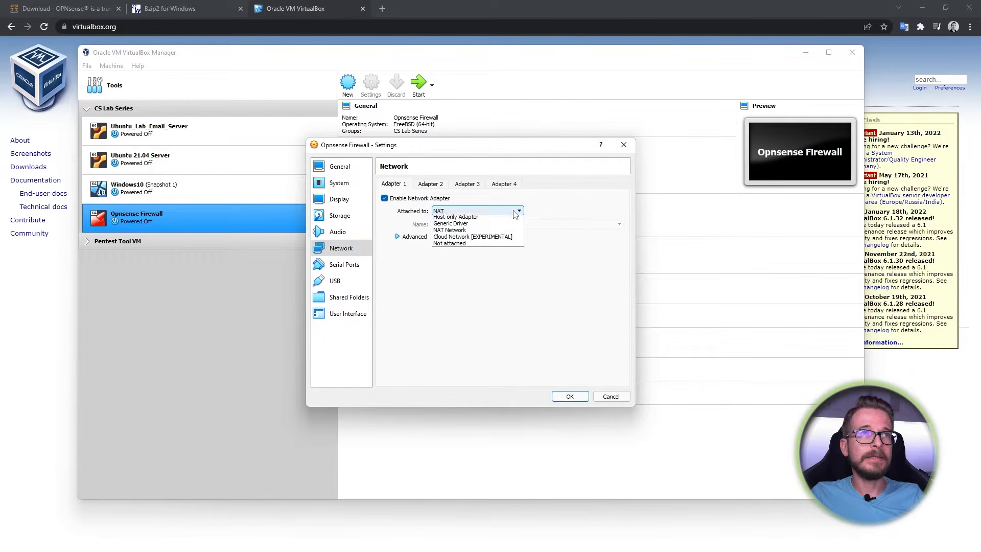
{"action": "left_click", "coordinate": [446, 221]}
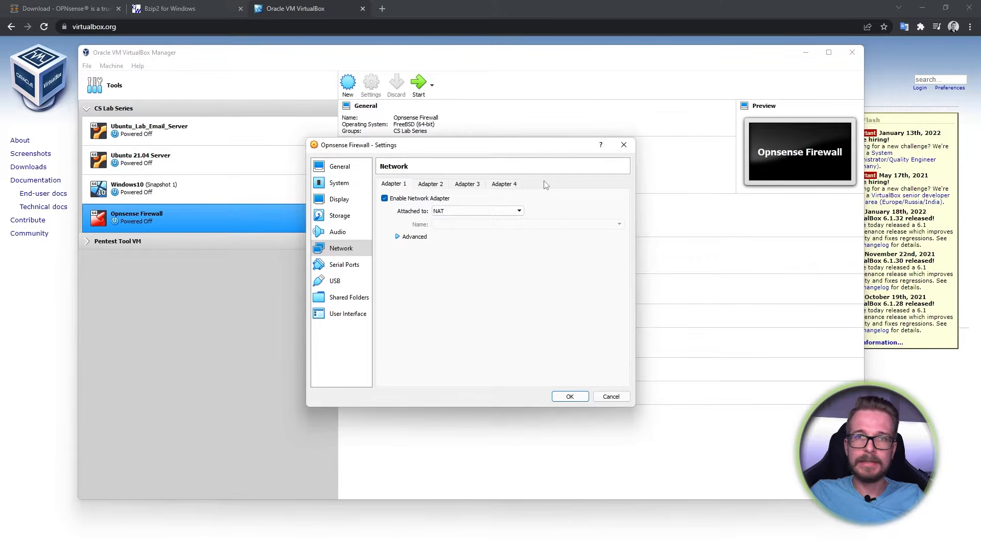
{"action": "left_click", "coordinate": [433, 187]}
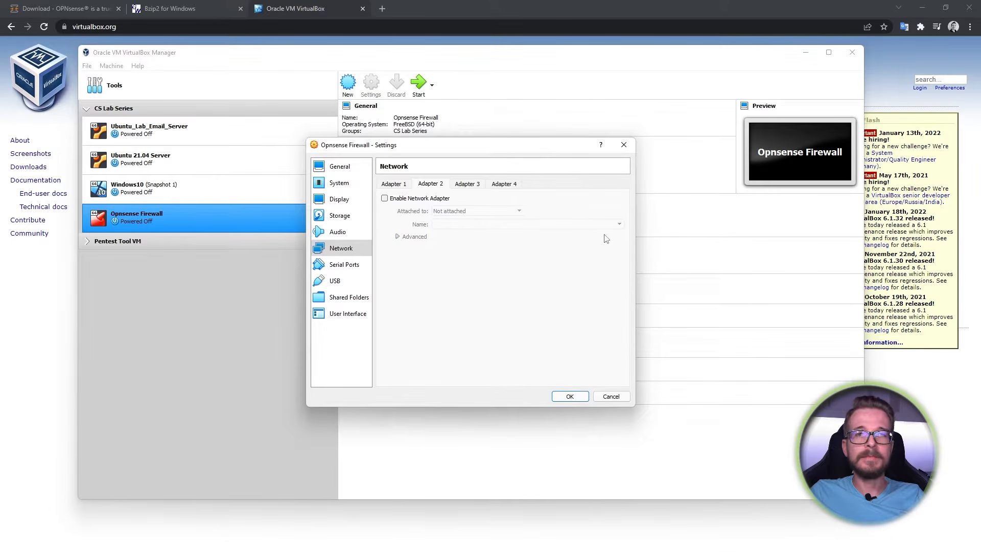
{"action": "left_click", "coordinate": [400, 199]}
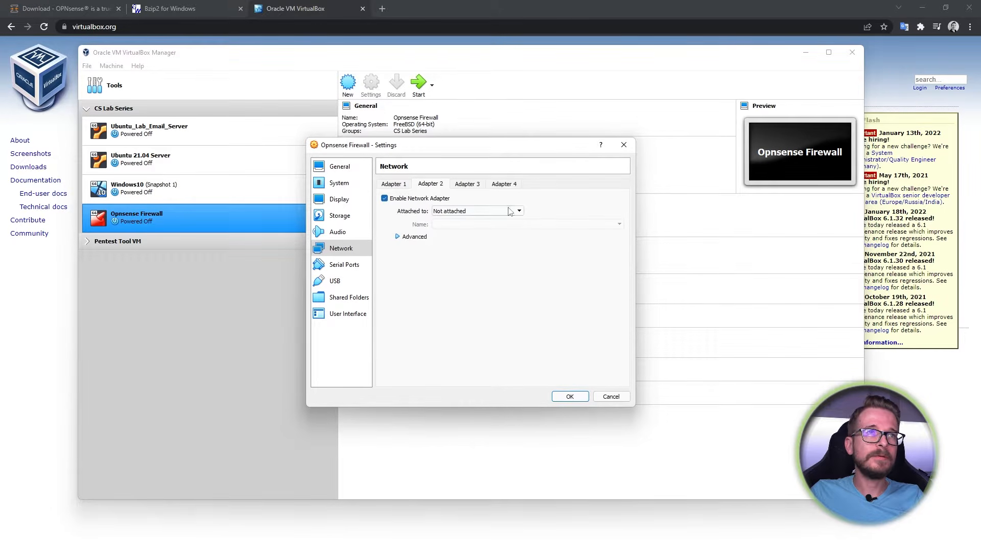
{"action": "left_click", "coordinate": [518, 214]}
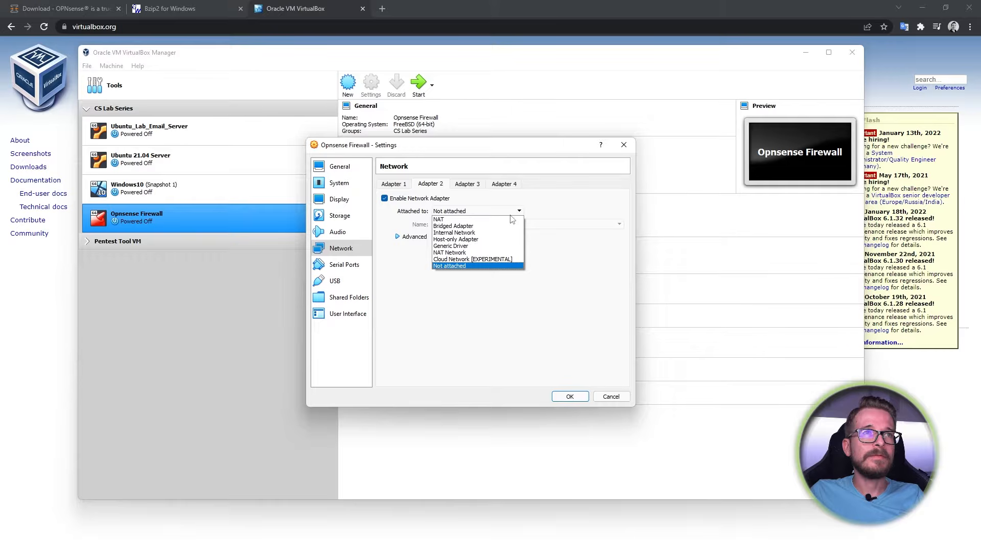
{"action": "left_click", "coordinate": [480, 234]}
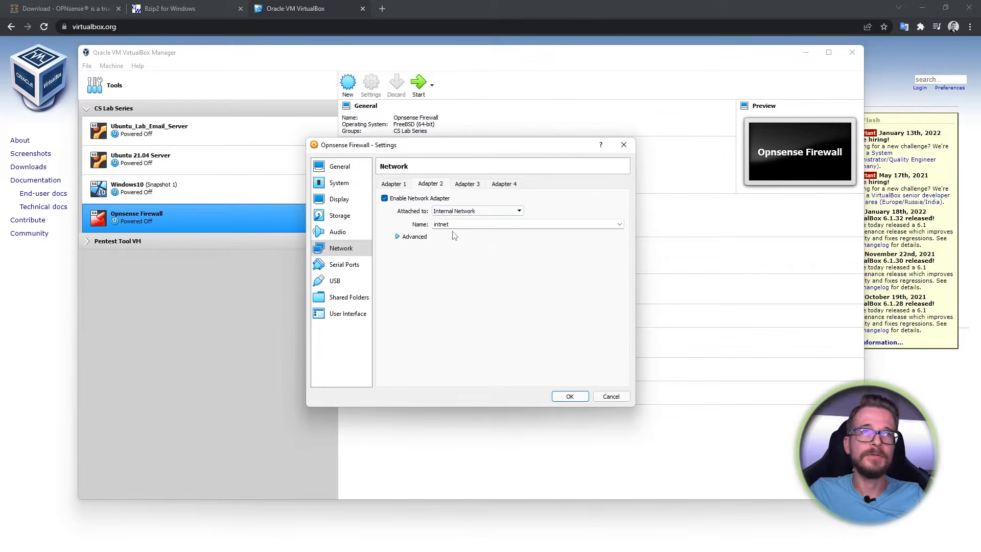
{"action": "left_click", "coordinate": [568, 397]}
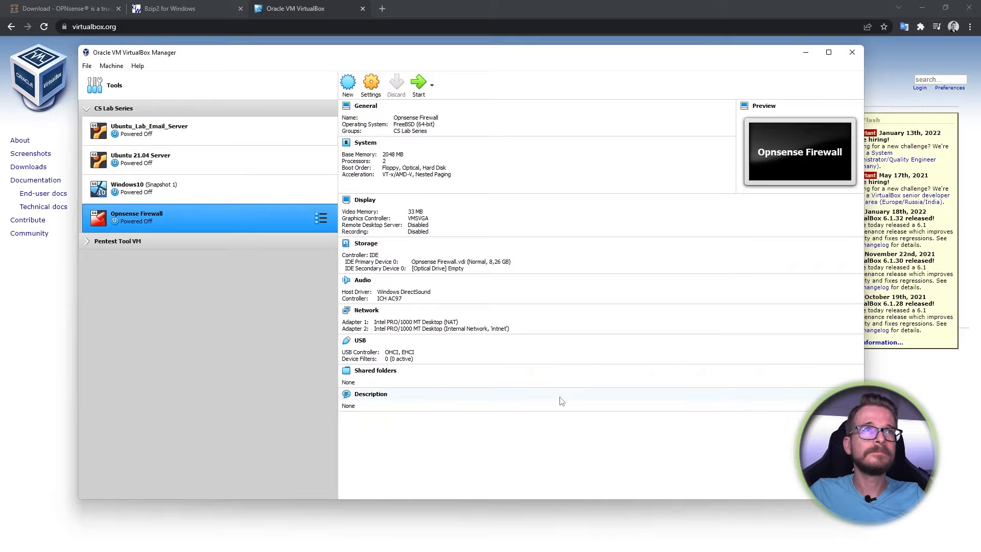
- Start the Opnsense Firewall VM and insert the OPNsense 22.1 ISO into its optical drive
{"action": "left_click", "coordinate": [418, 84]}
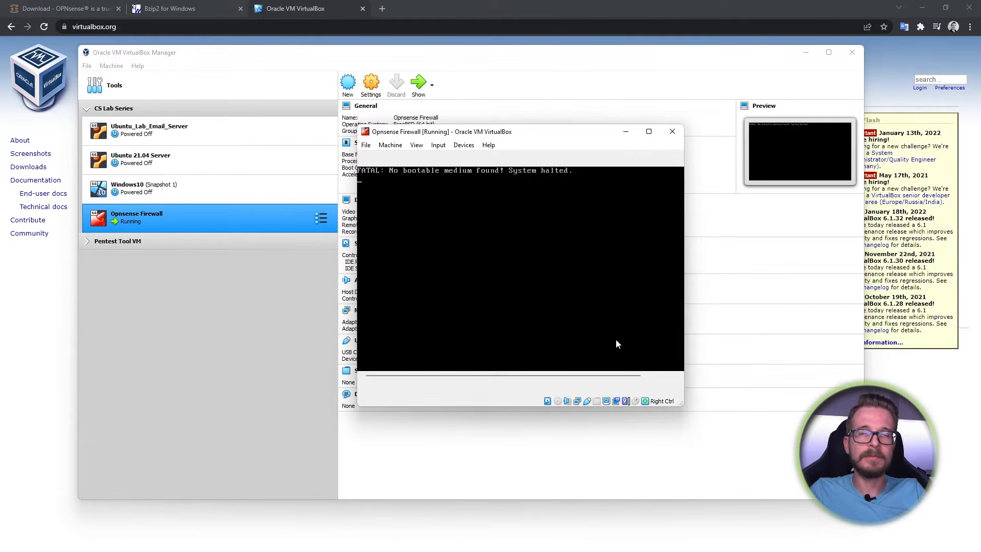
{"action": "left_click", "coordinate": [462, 145]}
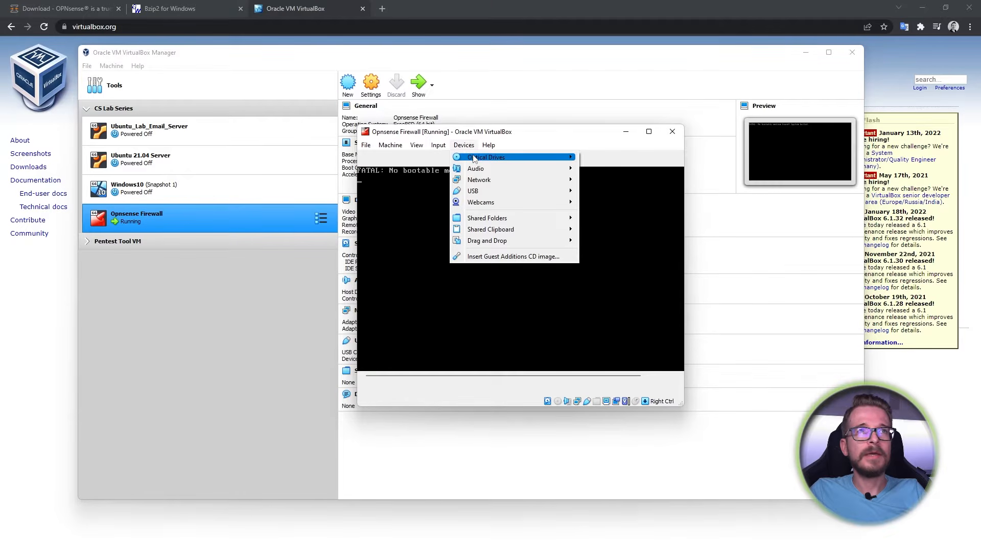
{"action": "mouse_move", "coordinate": [474, 159]}
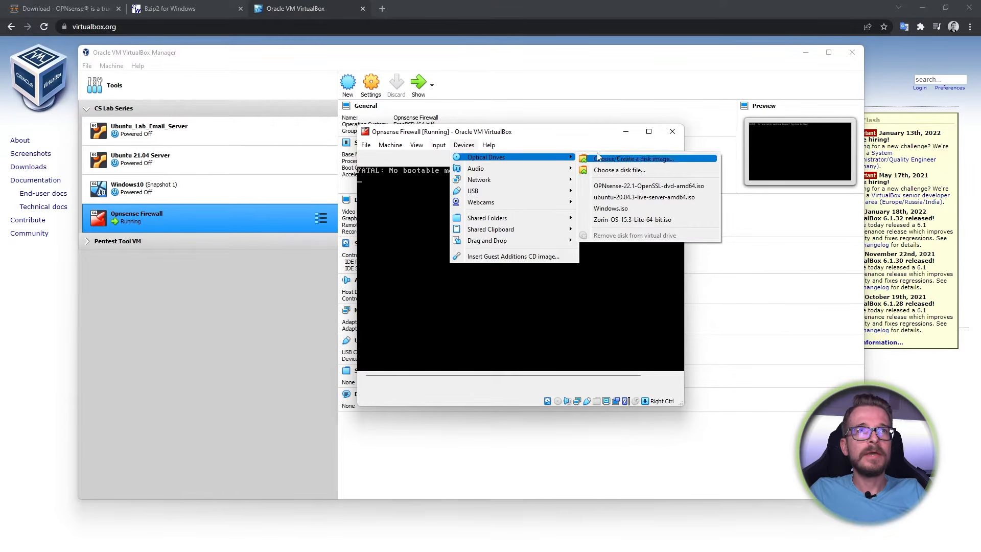
{"action": "left_click", "coordinate": [650, 187]}
{"action": "left_click", "coordinate": [390, 145]}
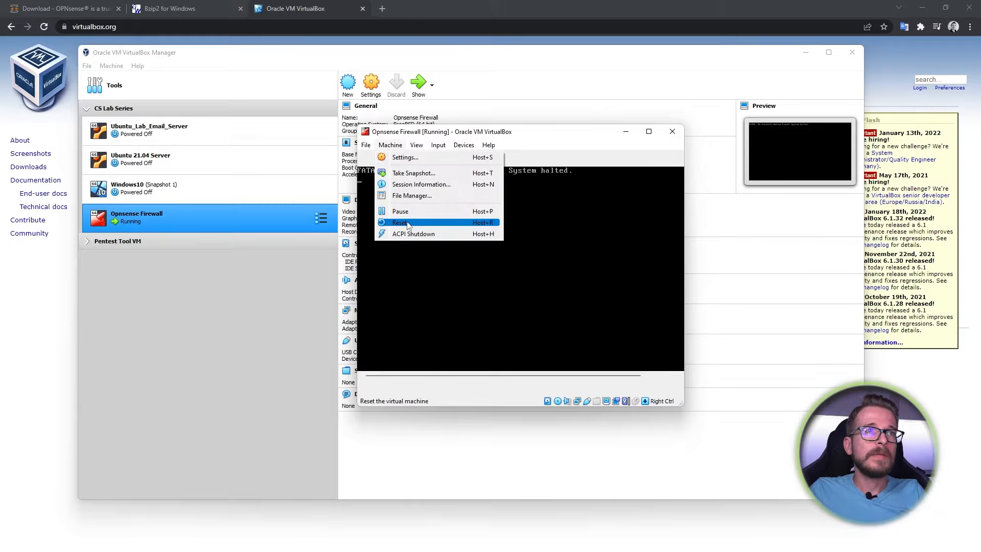
- Reset the Opnsense Firewall VM so it boots from the OPNsense 22.1 ISO
{"action": "left_click", "coordinate": [407, 219]}
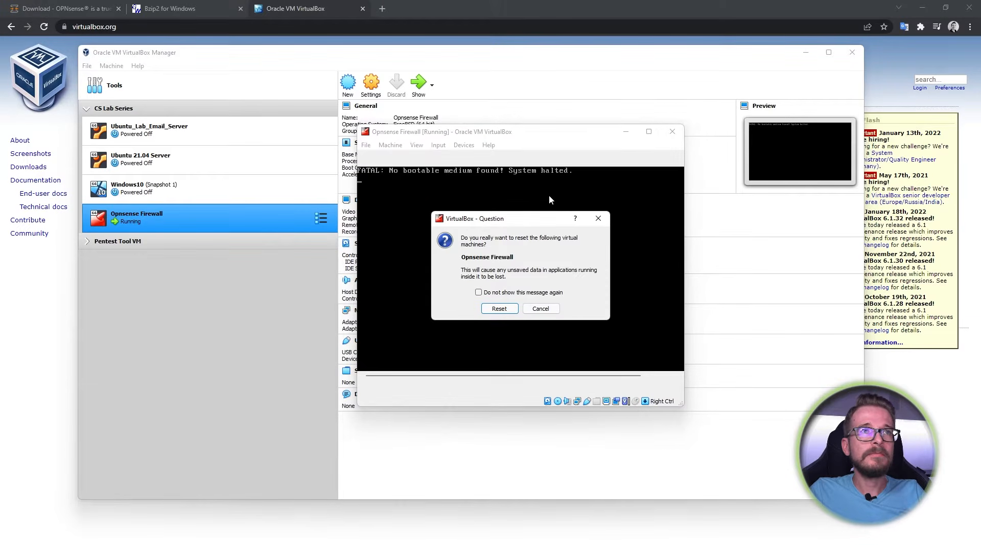
{"action": "left_click", "coordinate": [500, 308]}
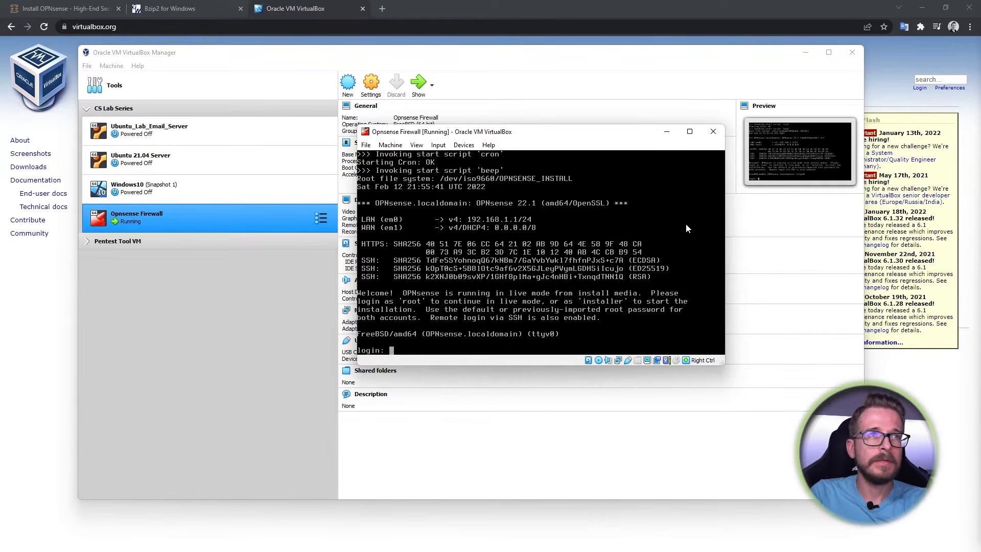
- Log in at the OPNsense console as 'installer' with the installer password
{"action": "type", "text": "ins"}
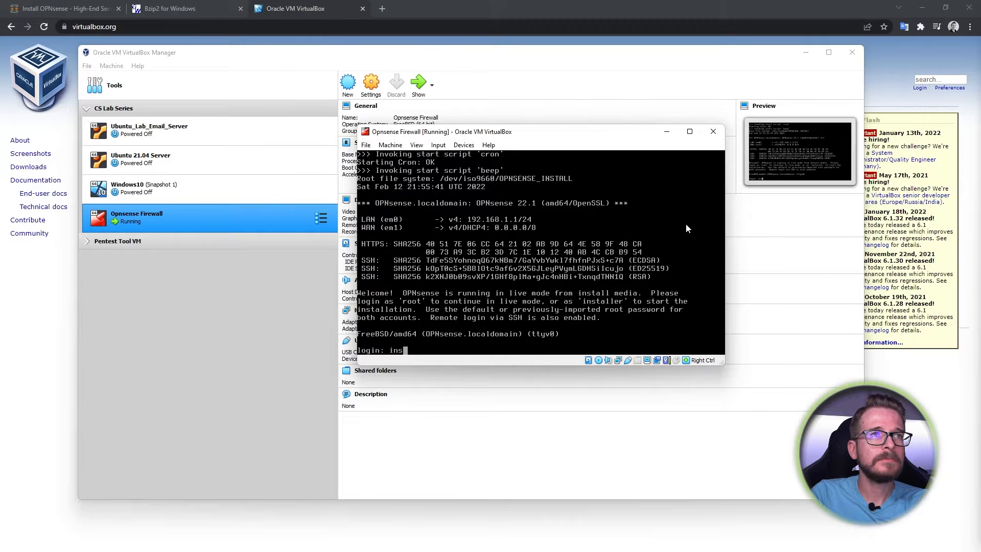
{"action": "type", "text": "taller"}
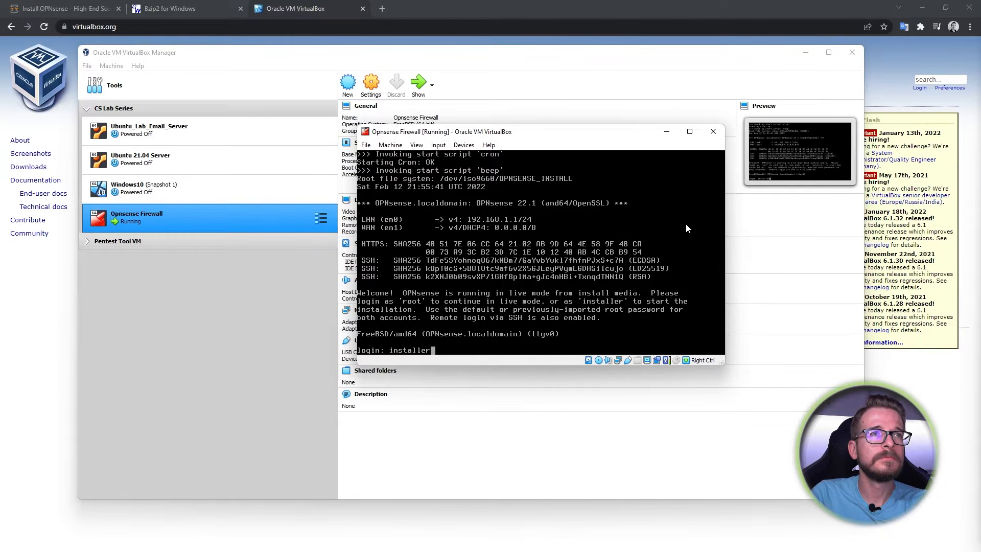
{"action": "key", "text": "Return"}
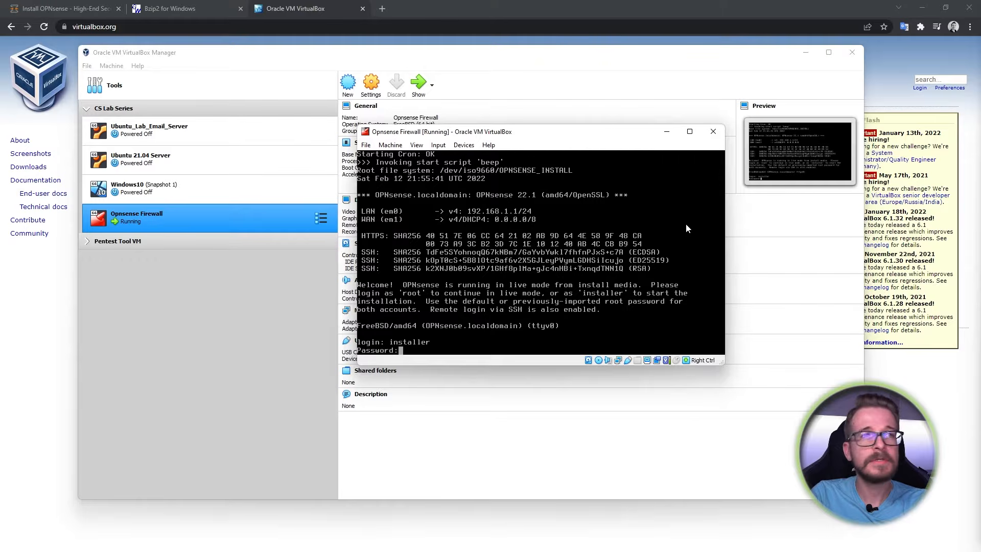
{"action": "key", "text": "Return"}
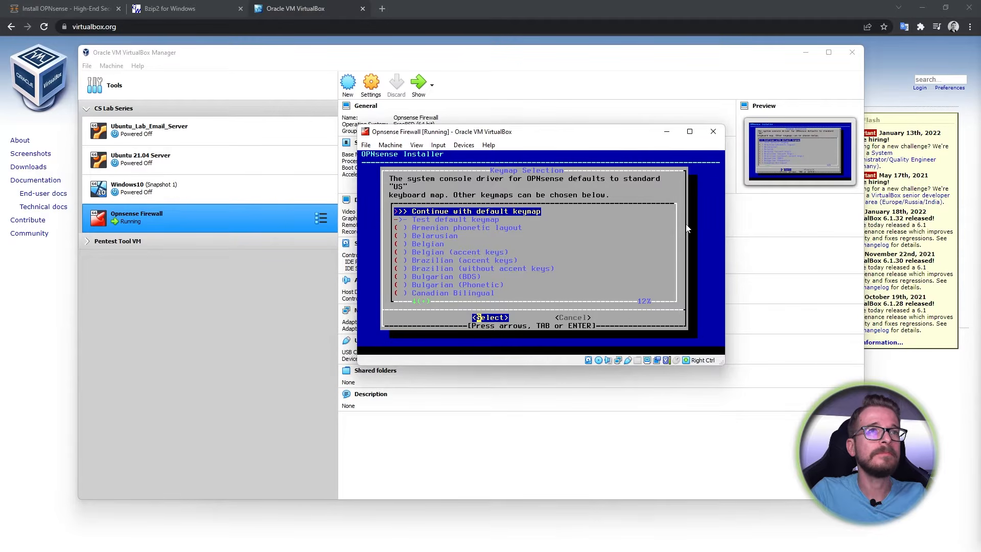
- Keep the default keymap, choose Install (UFS) on ada0, and confirm erasing the disk
{"action": "key", "text": "Return"}
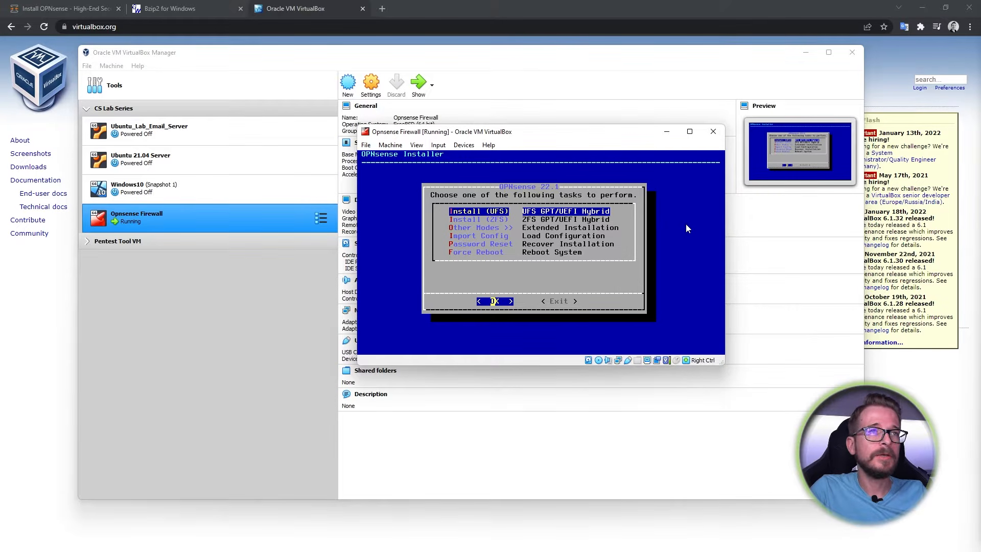
{"action": "key", "text": "Return"}
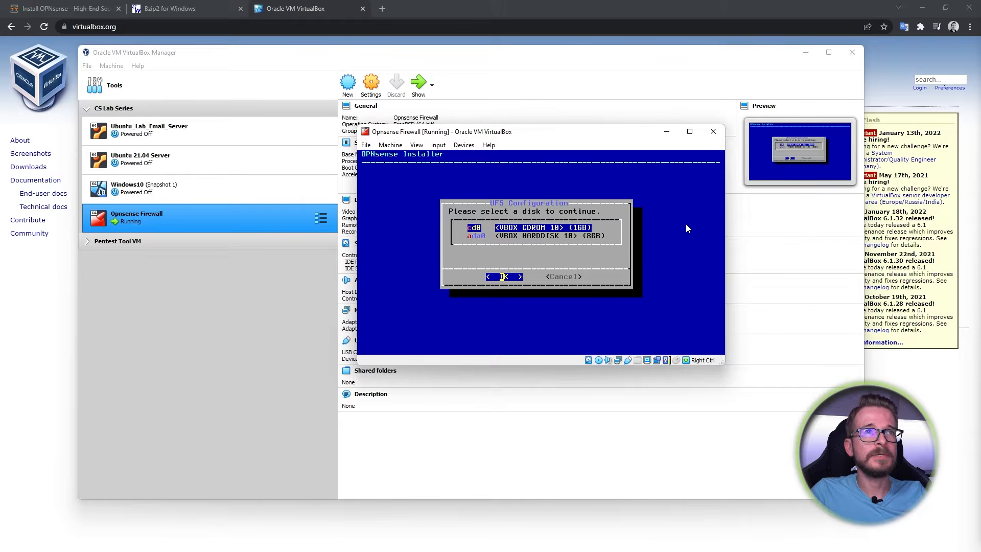
{"action": "key", "text": "Down"}
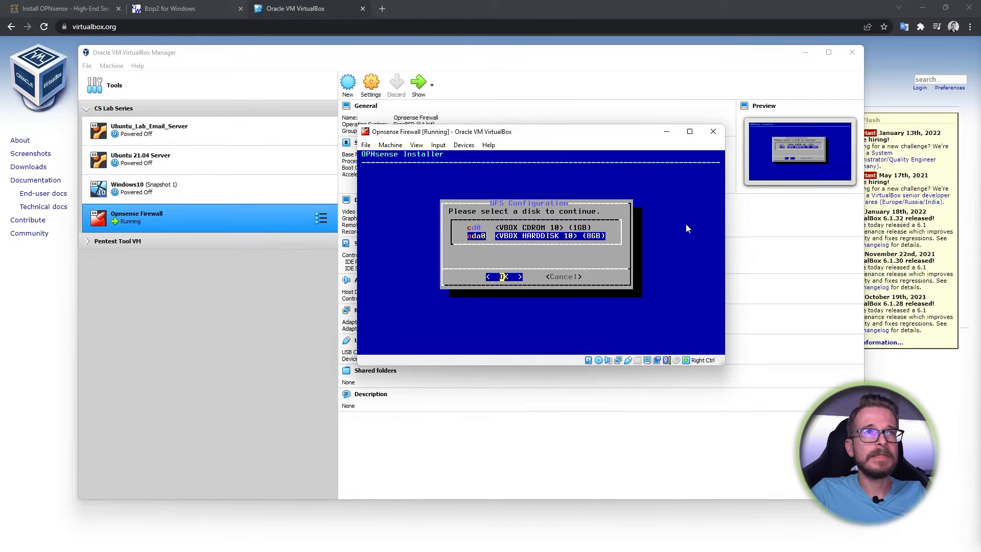
{"action": "key", "text": "Return"}
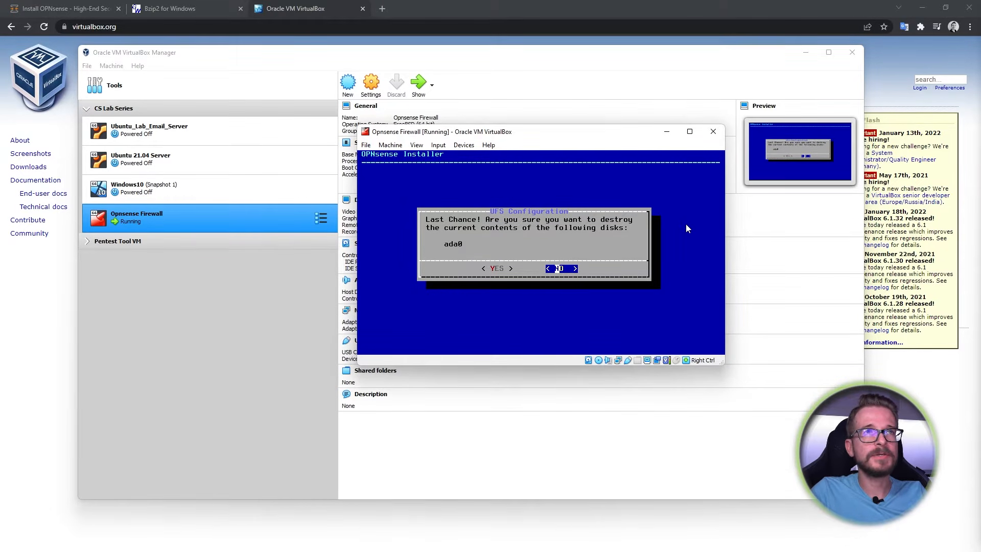
{"action": "key", "text": "Left"}
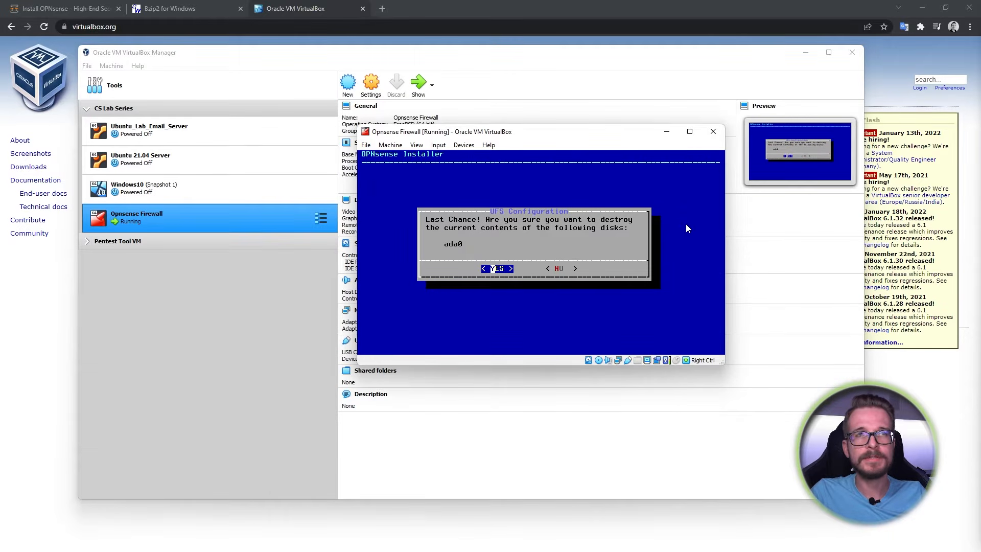
{"action": "key", "text": "Return"}
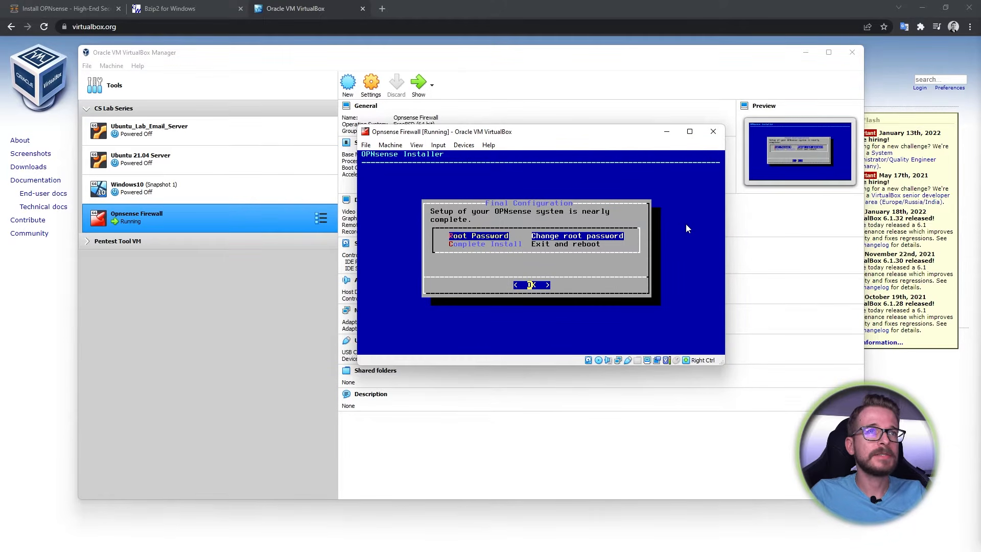
- Set and confirm a new root password, then choose Complete Install to reboot
{"action": "key", "text": "Return"}
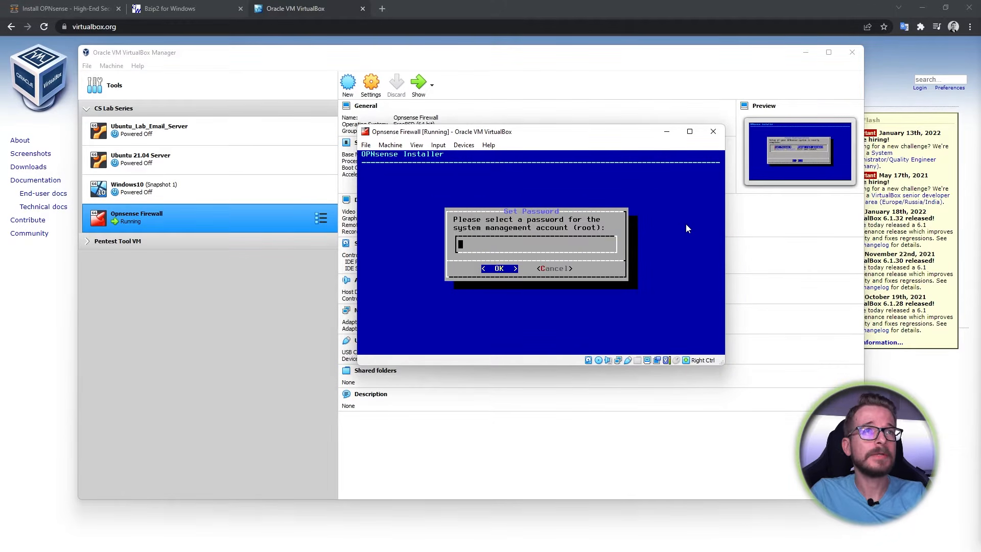
{"action": "type", "text": "********"}
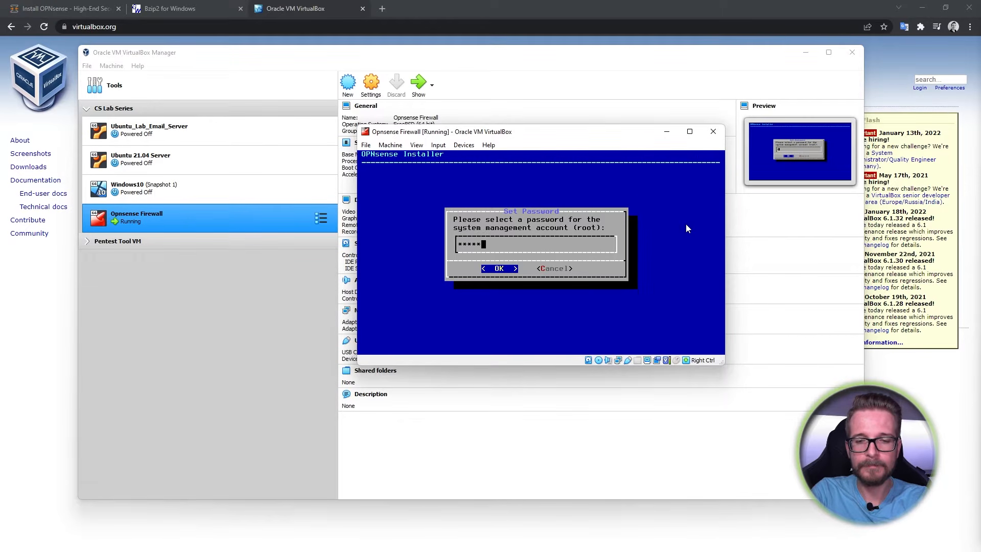
{"action": "key", "text": "Return"}
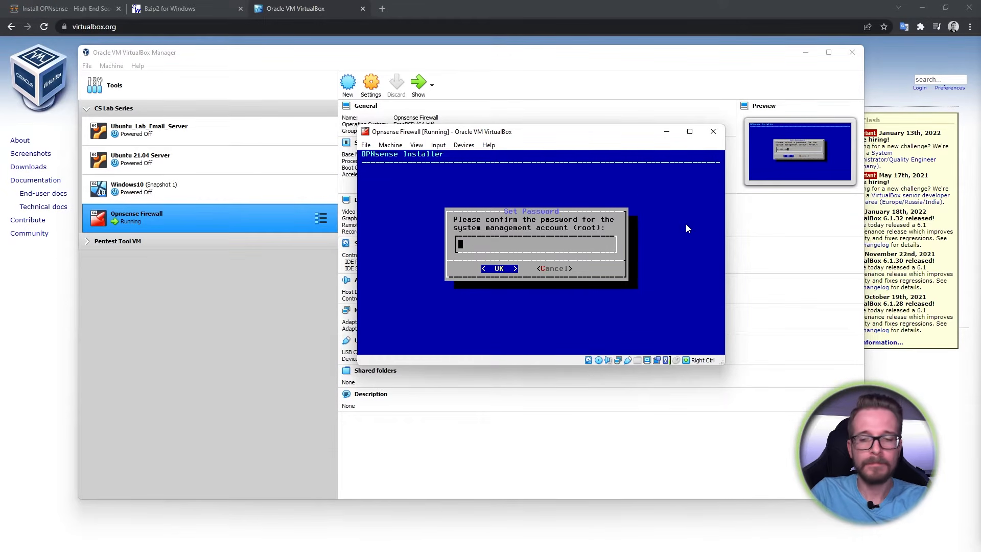
{"action": "type", "text": "********"}
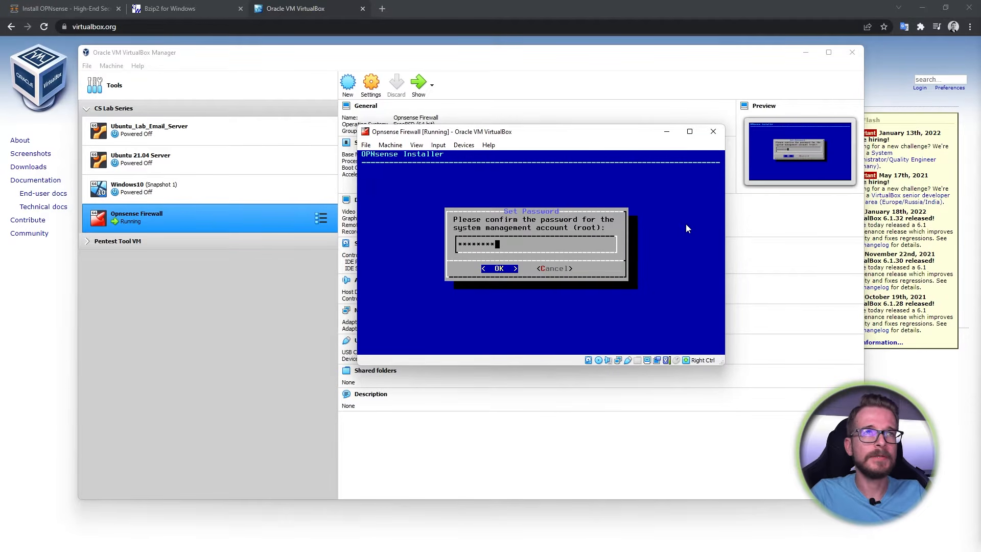
{"action": "key", "text": "Return"}
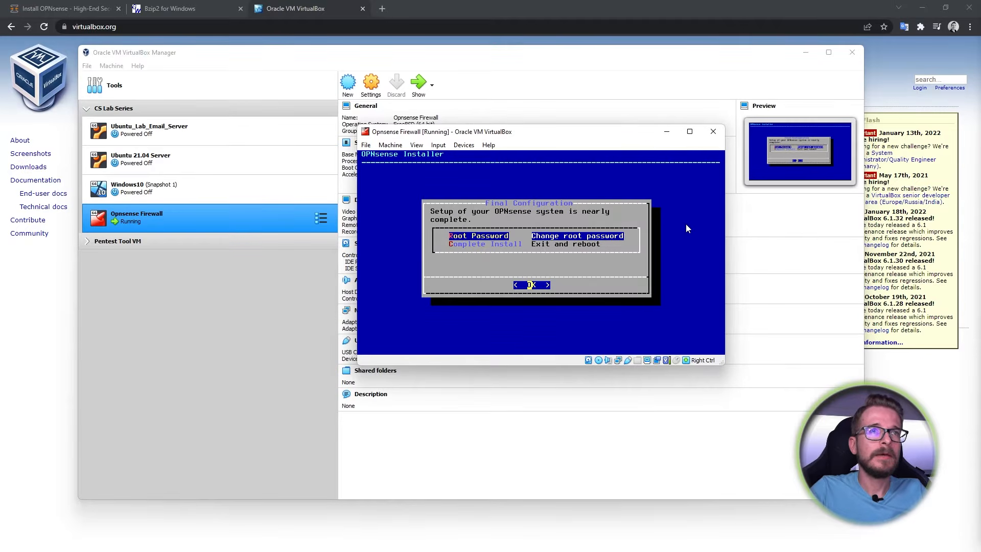
{"action": "key", "text": "Down"}
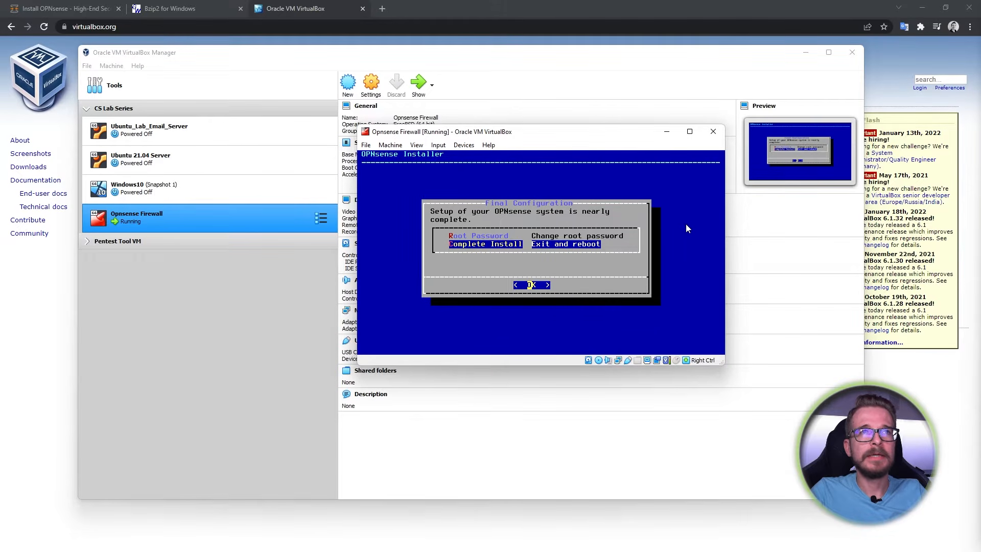
{"action": "key", "text": "Return"}
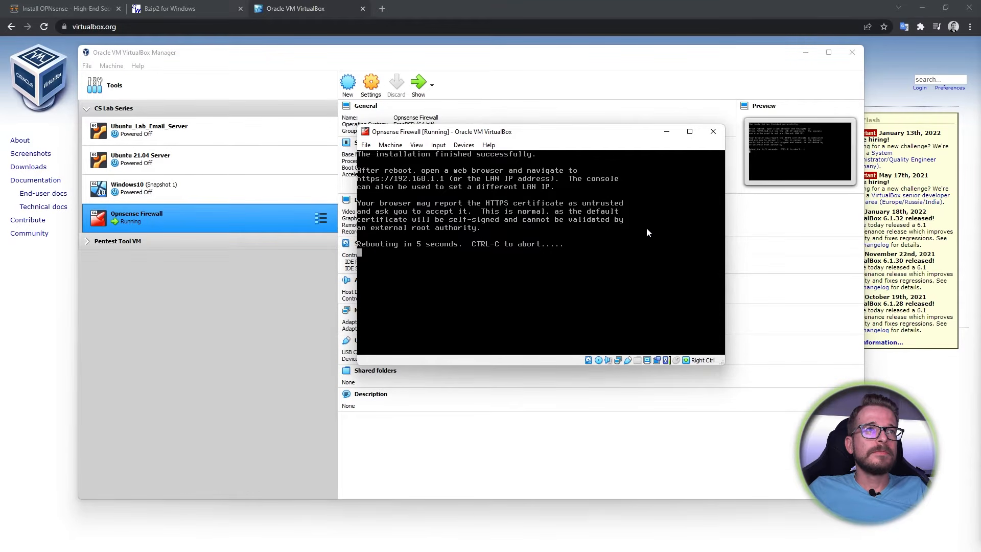
- Remove the installer disc from the VM's virtual optical drive
{"action": "left_click", "coordinate": [461, 145]}
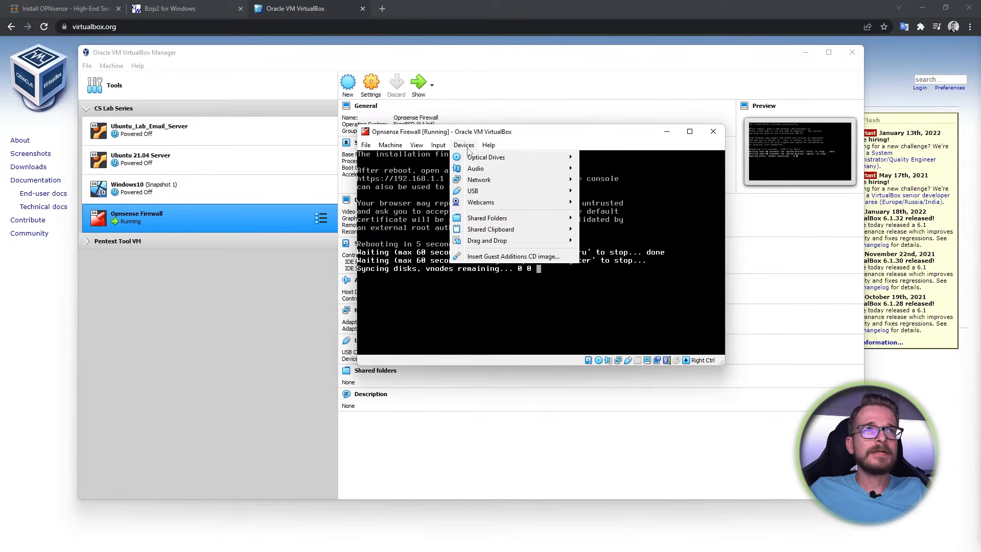
{"action": "mouse_move", "coordinate": [482, 159]}
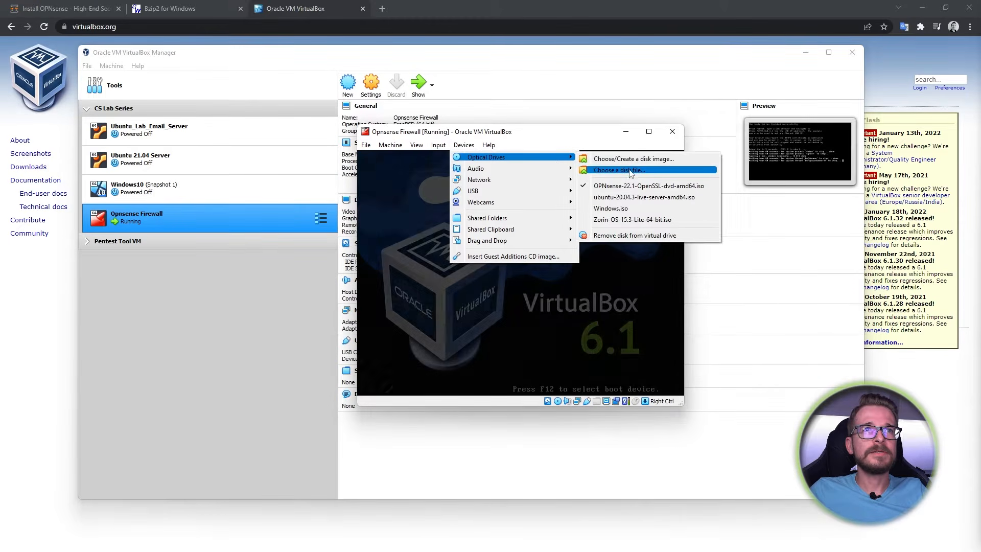
{"action": "left_click", "coordinate": [633, 236]}
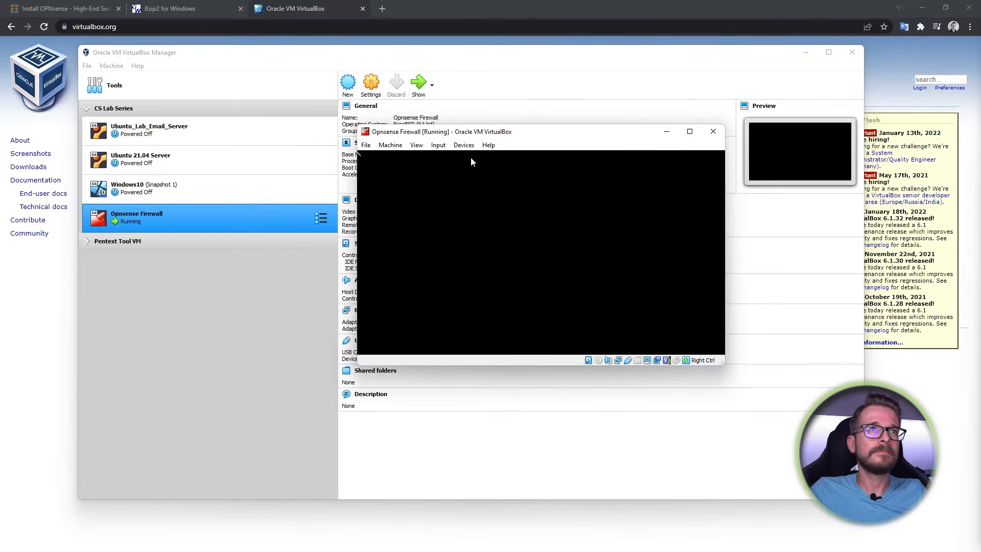
{"action": "left_click", "coordinate": [461, 144]}
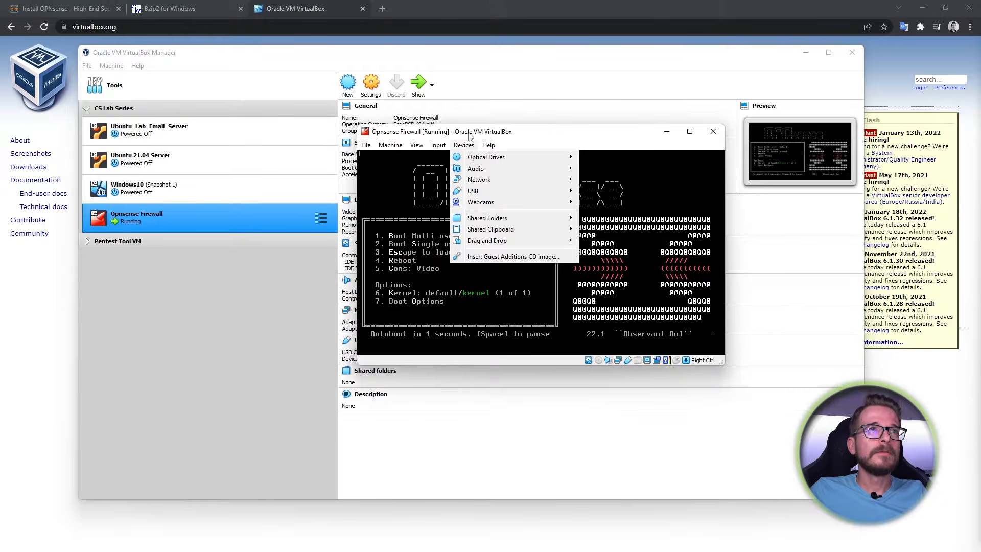
{"action": "left_click", "coordinate": [508, 132]}
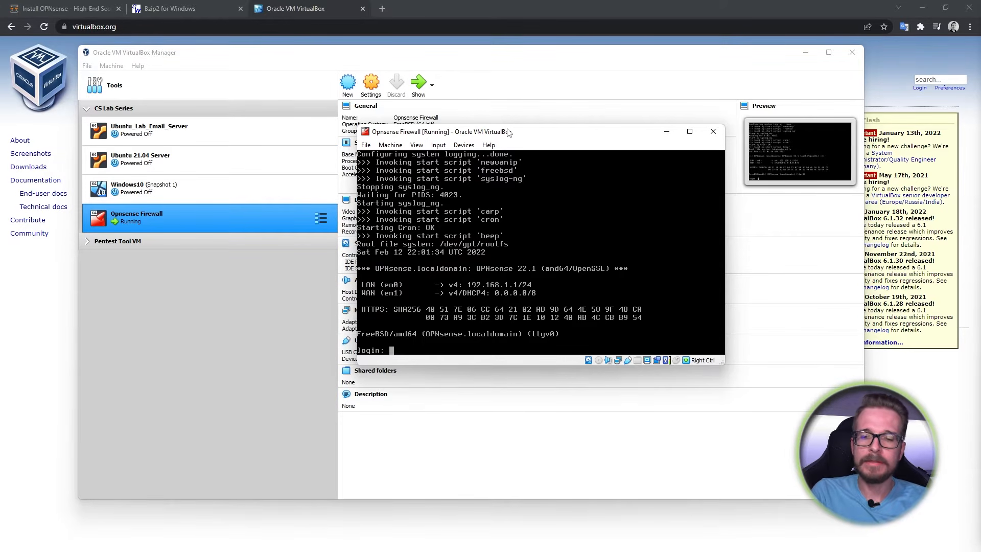
- Log in to the disk-booted firewall console as root with the root password
{"action": "type", "text": "root"}
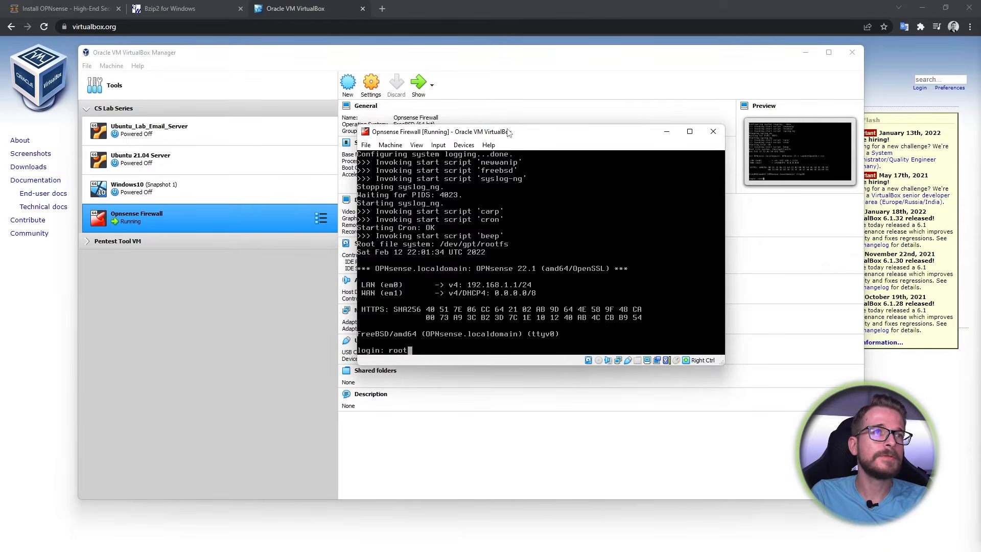
{"action": "key", "text": "Return"}
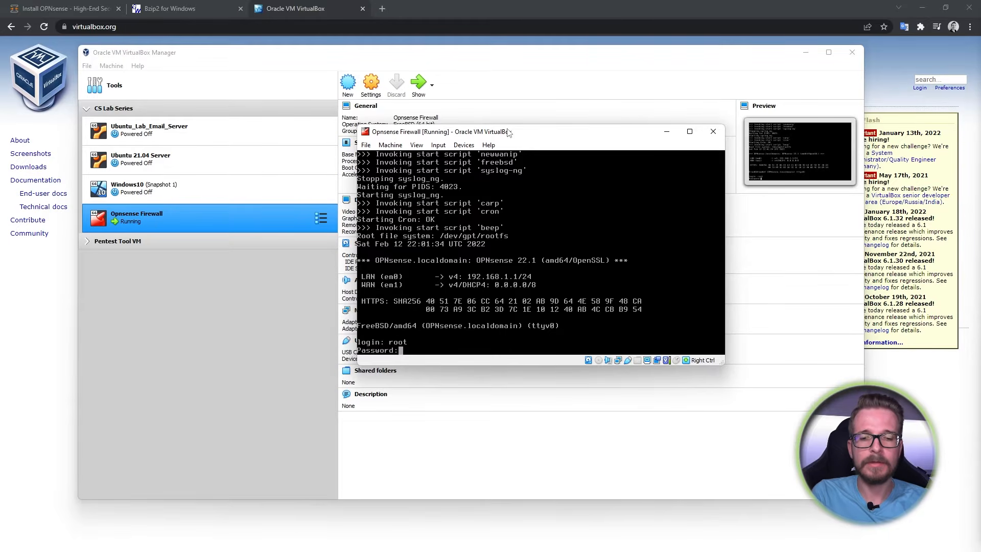
{"action": "type", "text": "opnsense"}
{"action": "key", "text": "Return"}
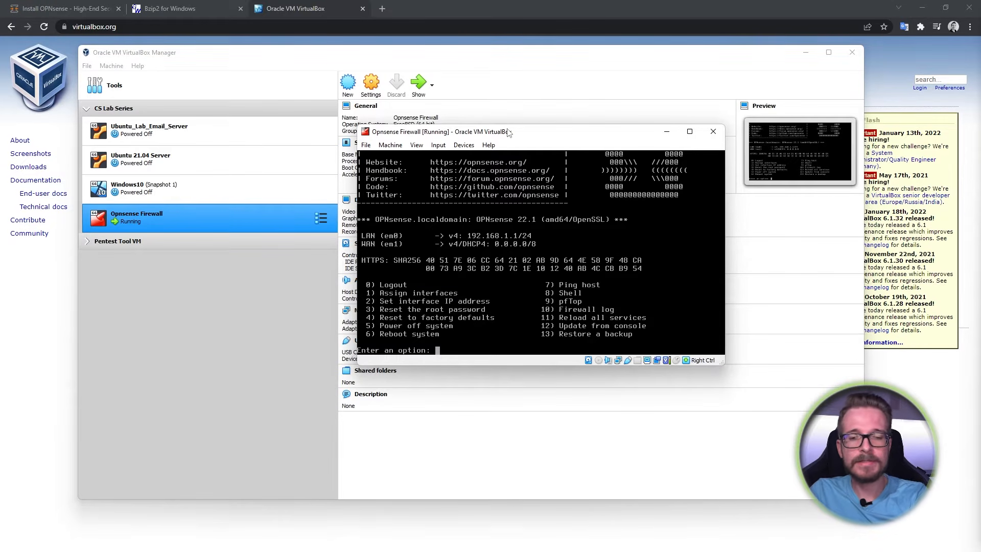
- Choose console option 1 to assign interfaces and answer n to both LAGG and VLAN prompts
{"action": "type", "text": "1"}
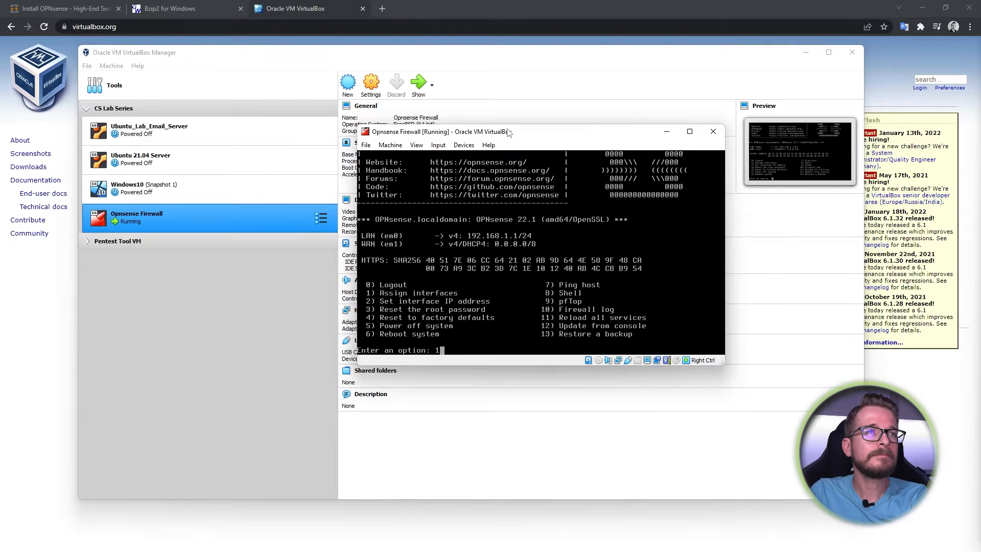
{"action": "key", "text": "Return"}
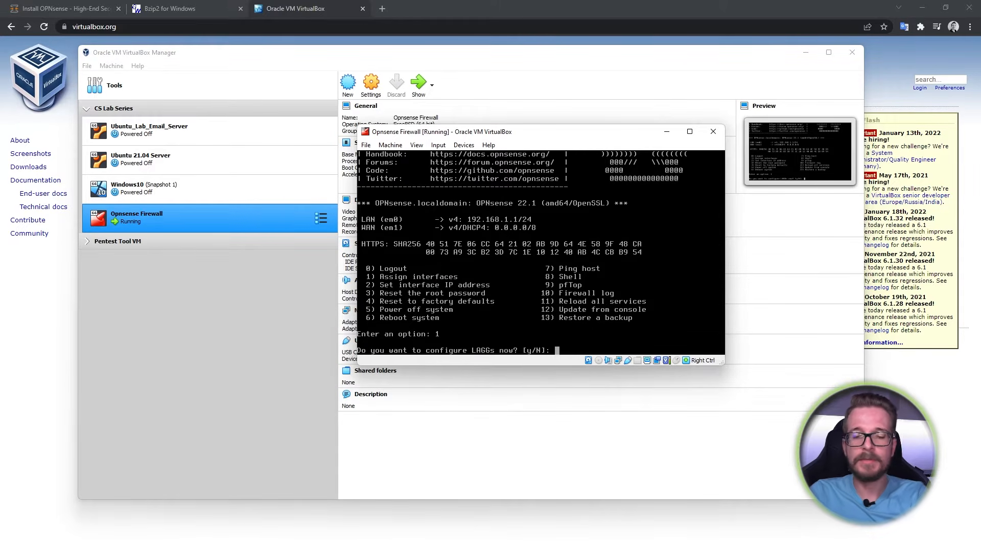
{"action": "type", "text": "n"}
{"action": "key", "text": "Return"}
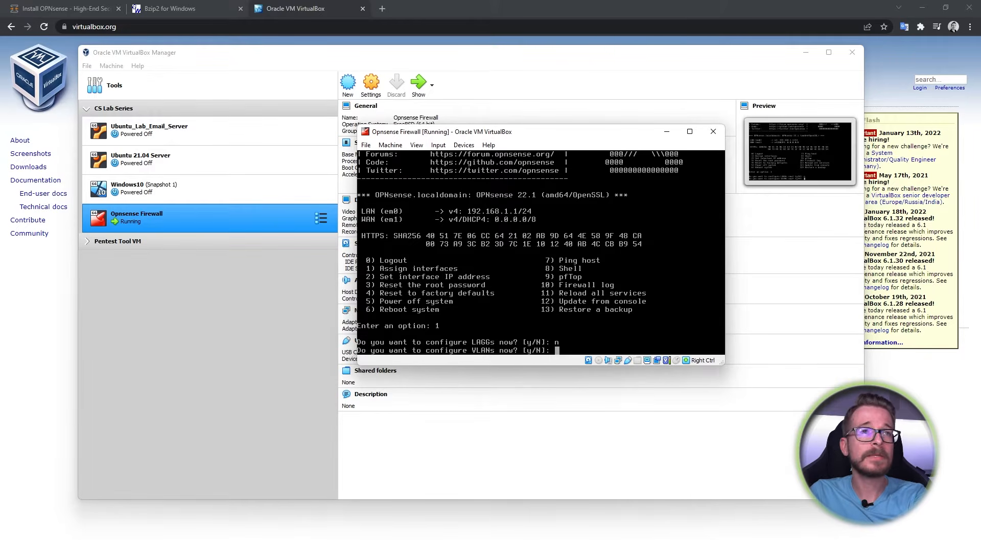
{"action": "type", "text": "n"}
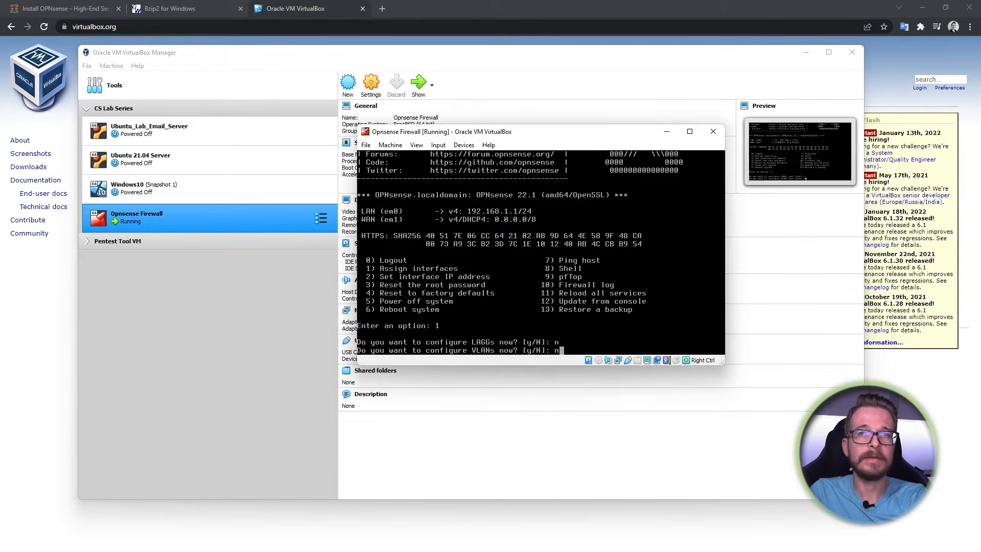
{"action": "key", "text": "Return"}
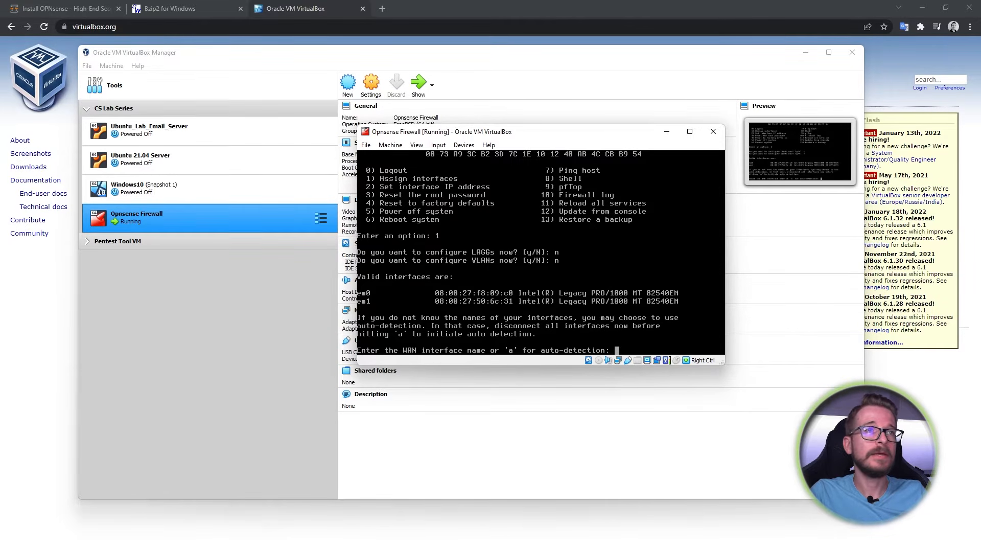
- Assign em0 as WAN and em1 as LAN, skip optional interfaces, and confirm with y
{"action": "type", "text": "em"}
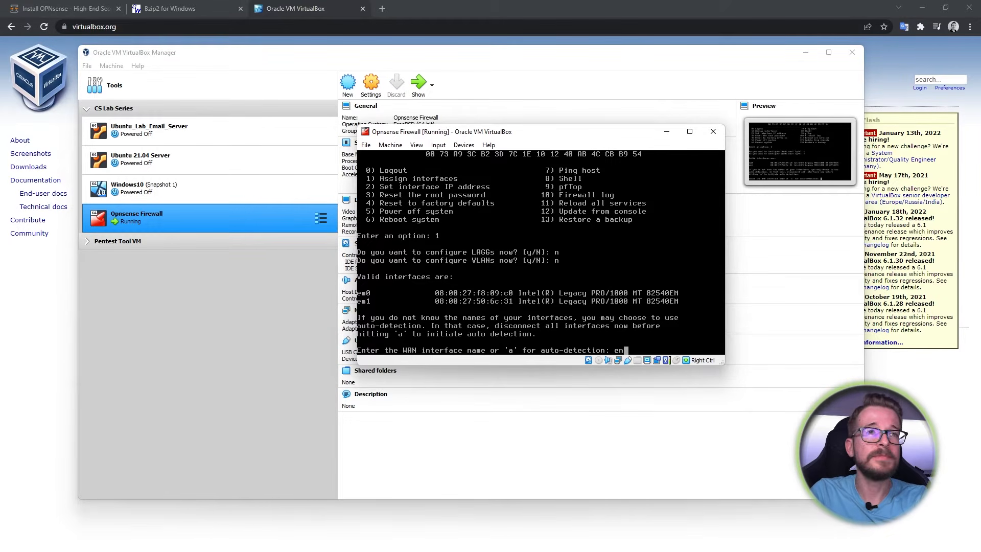
{"action": "type", "text": "0"}
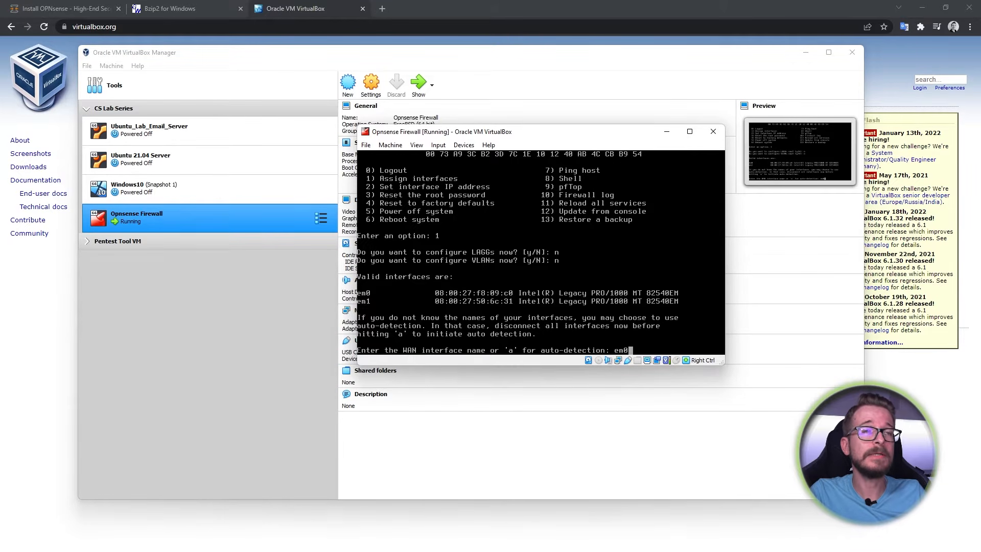
{"action": "key", "text": "Return"}
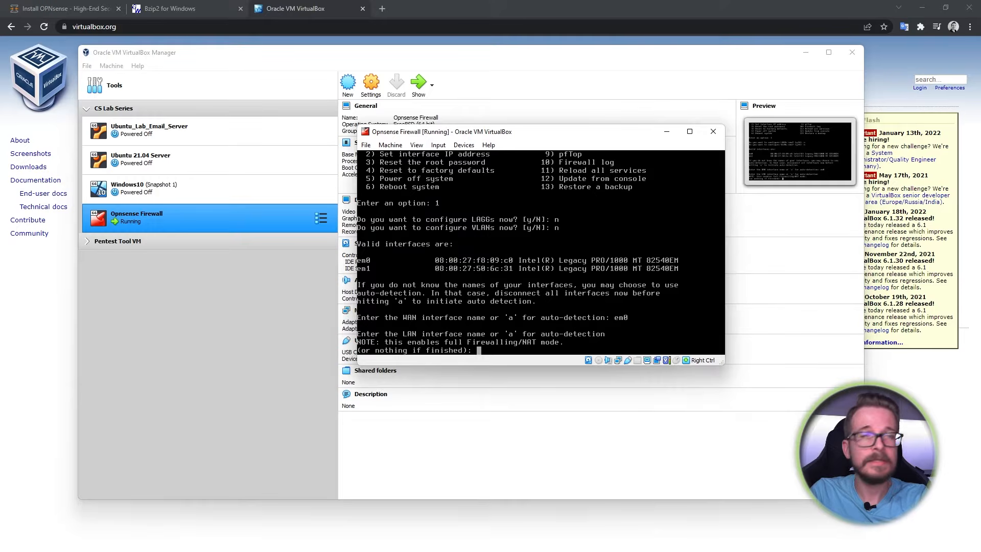
{"action": "type", "text": "em1"}
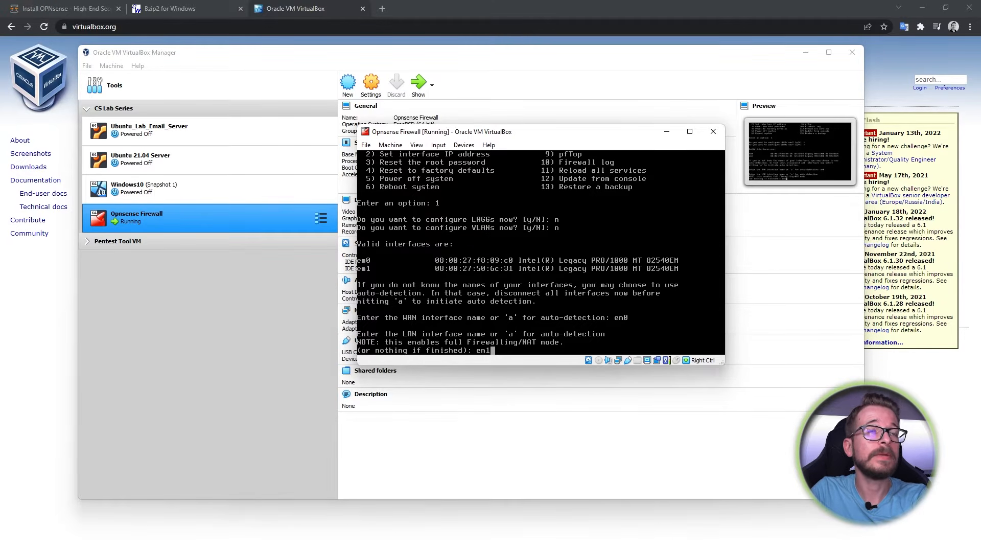
{"action": "key", "text": "Return"}
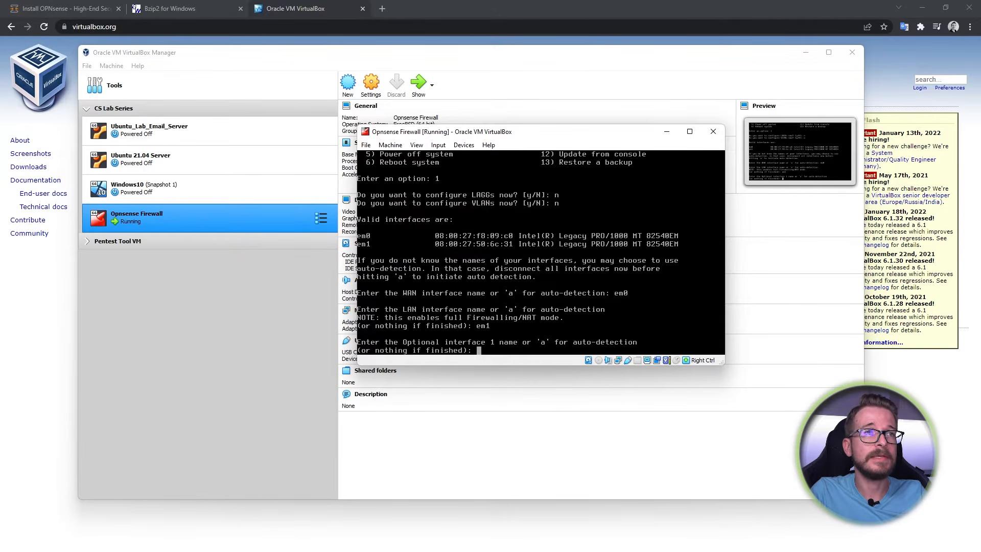
{"action": "key", "text": "Return"}
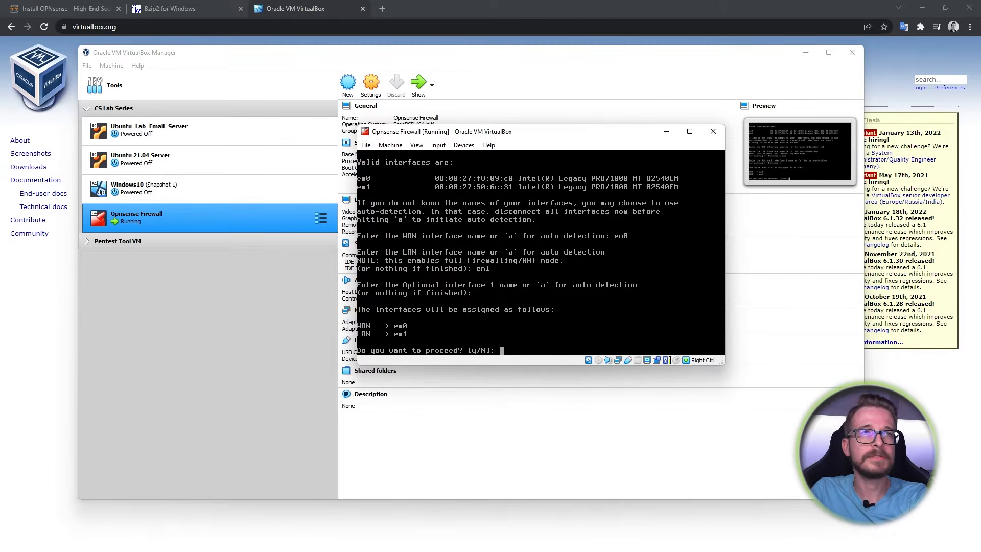
{"action": "type", "text": "y"}
{"action": "key", "text": "Return"}
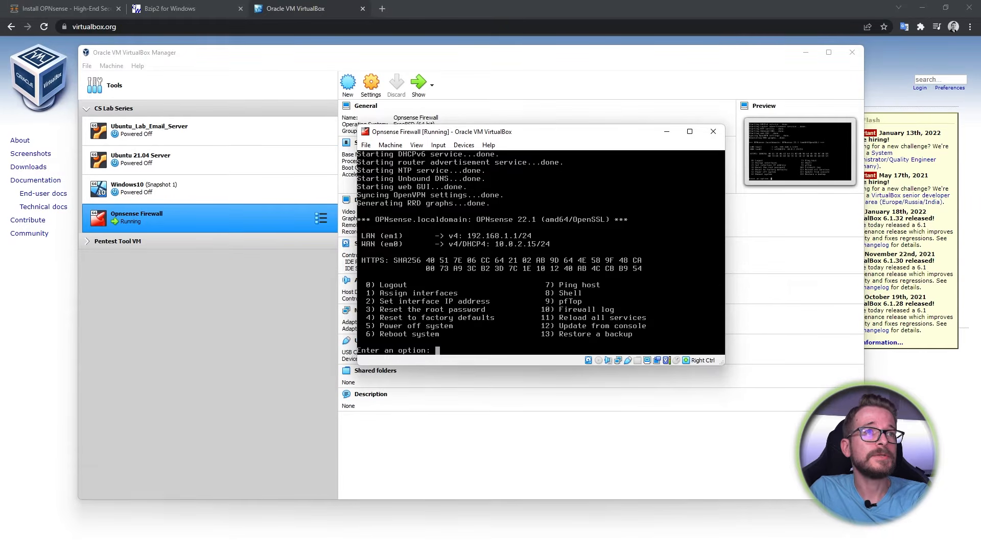
- Choose option 2, select interface 1 (LAN), and decline DHCP for its IPv4 address
{"action": "type", "text": "2"}
{"action": "key", "text": "Return"}
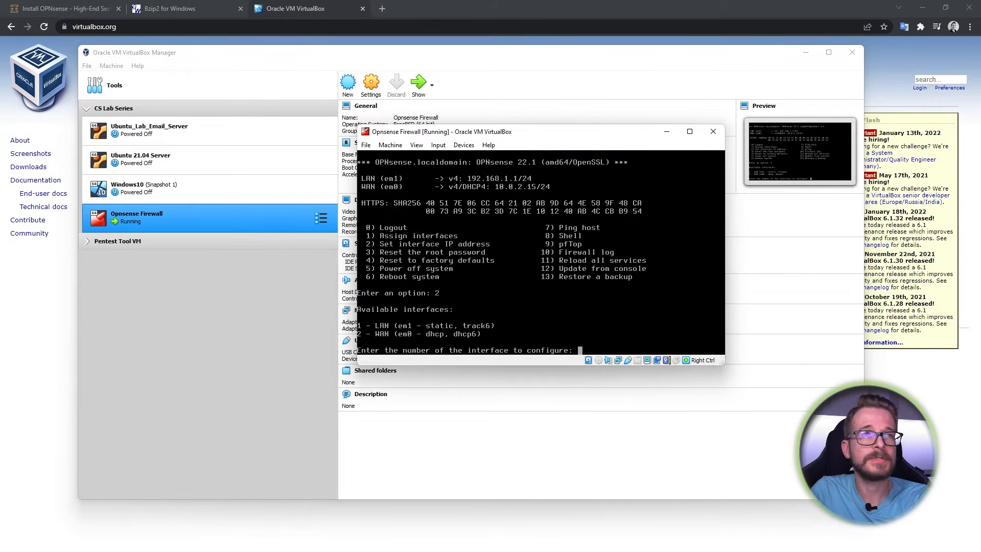
{"action": "type", "text": "1"}
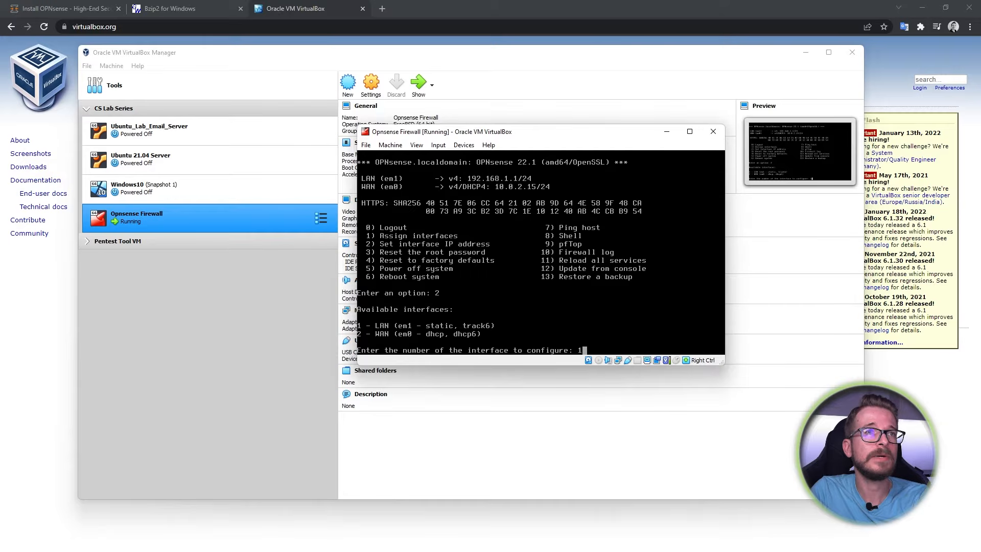
{"action": "key", "text": "Return"}
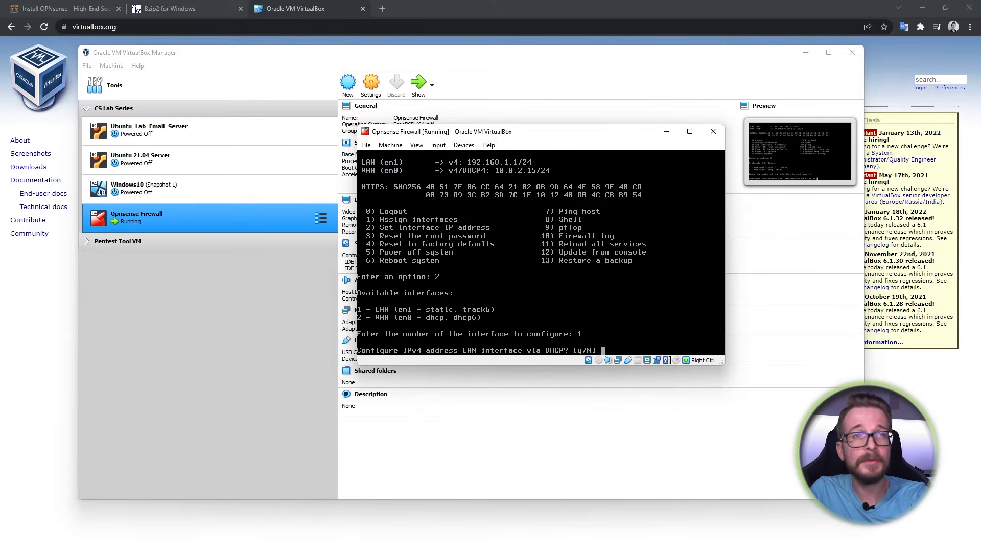
{"action": "type", "text": "n"}
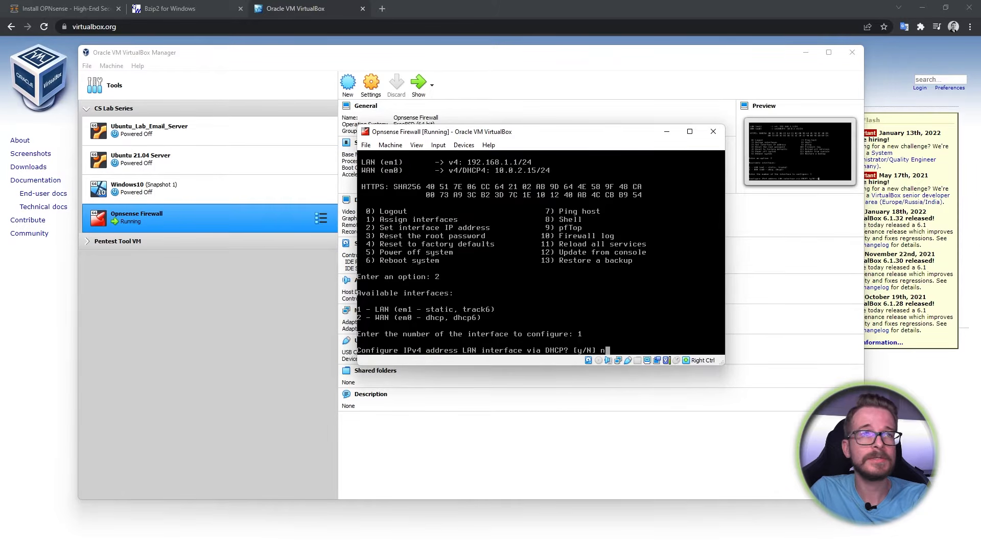
{"action": "key", "text": "Return"}
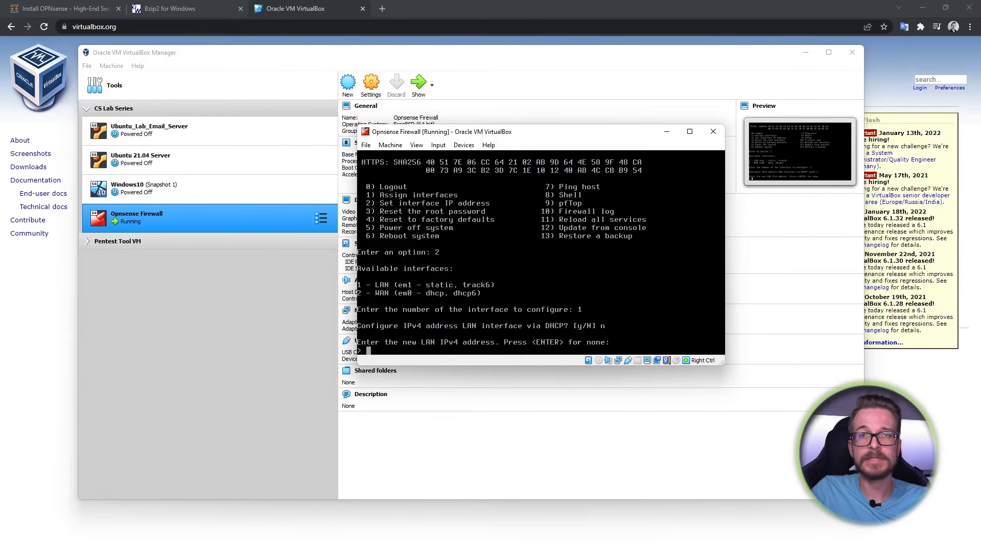
- Enter 10.200.200.254 as the LAN IPv4 address
{"action": "key", "text": "End"}
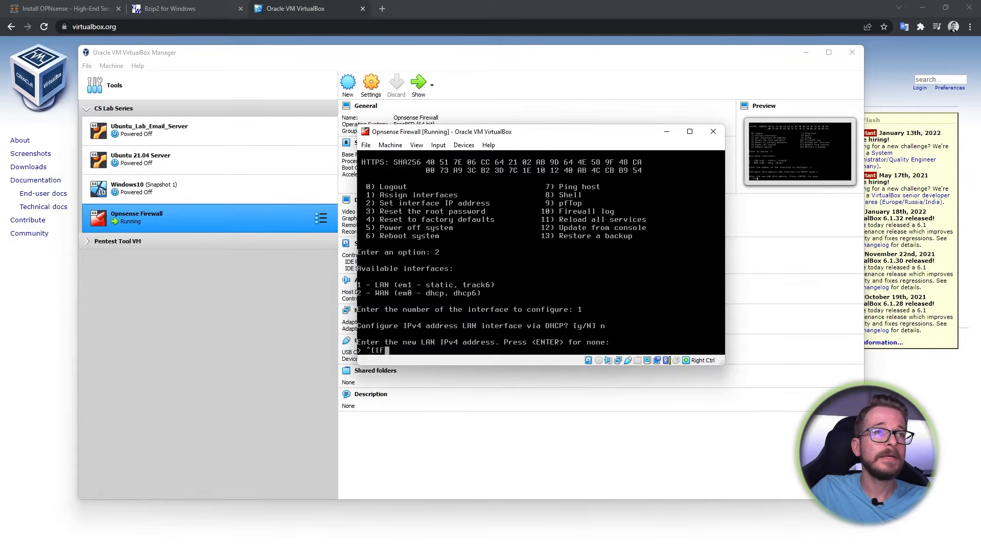
{"action": "key", "text": "BackSpace"}
{"action": "key", "text": "BackSpace"}
{"action": "key", "text": "BackSpace"}
{"action": "key", "text": "BackSpace"}
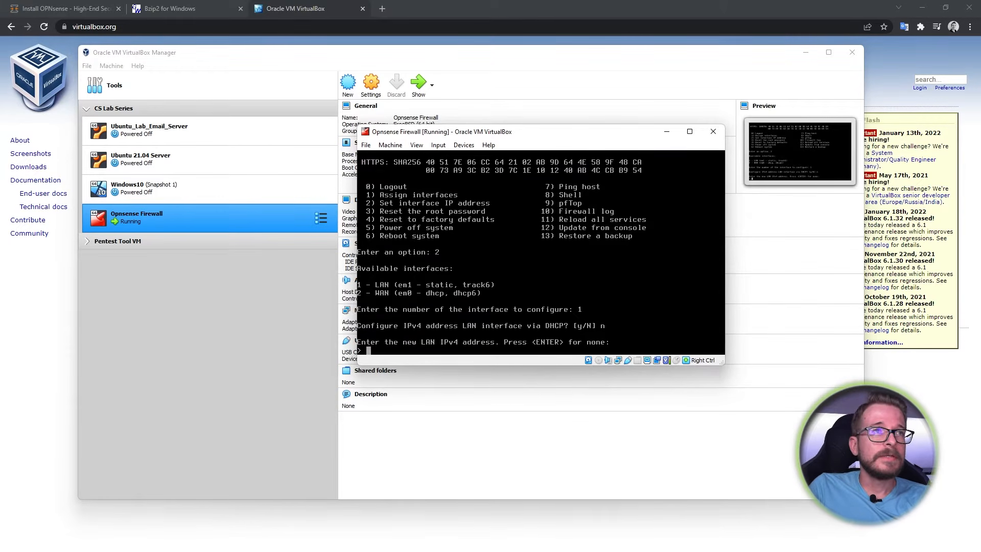
{"action": "type", "text": "10.20"}
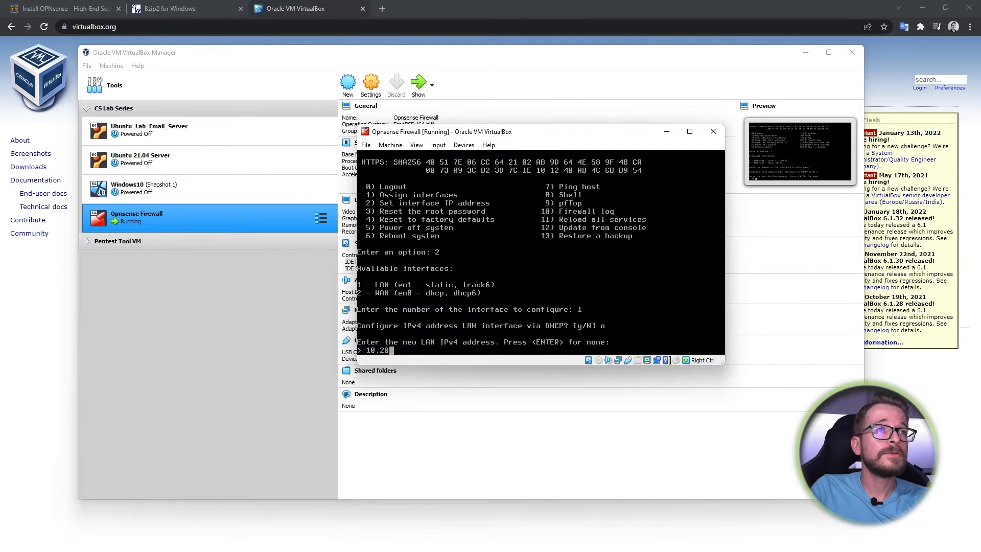
{"action": "type", "text": "0.200"}
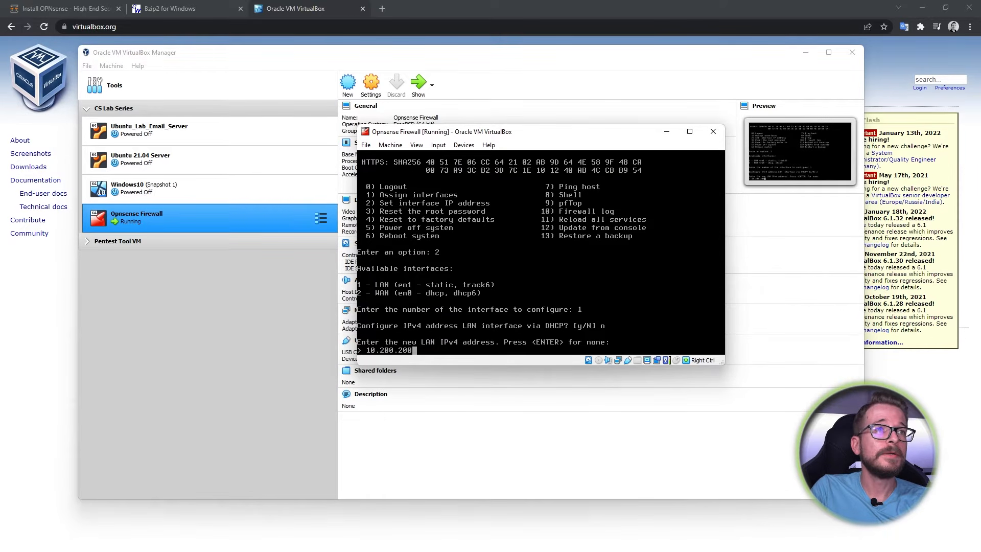
{"action": "type", "text": "."}
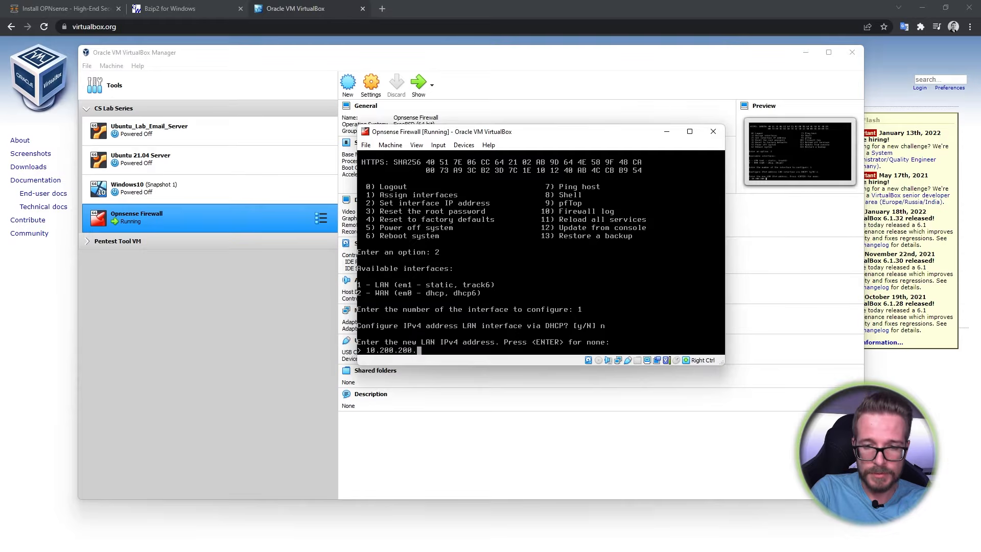
{"action": "type", "text": "254"}
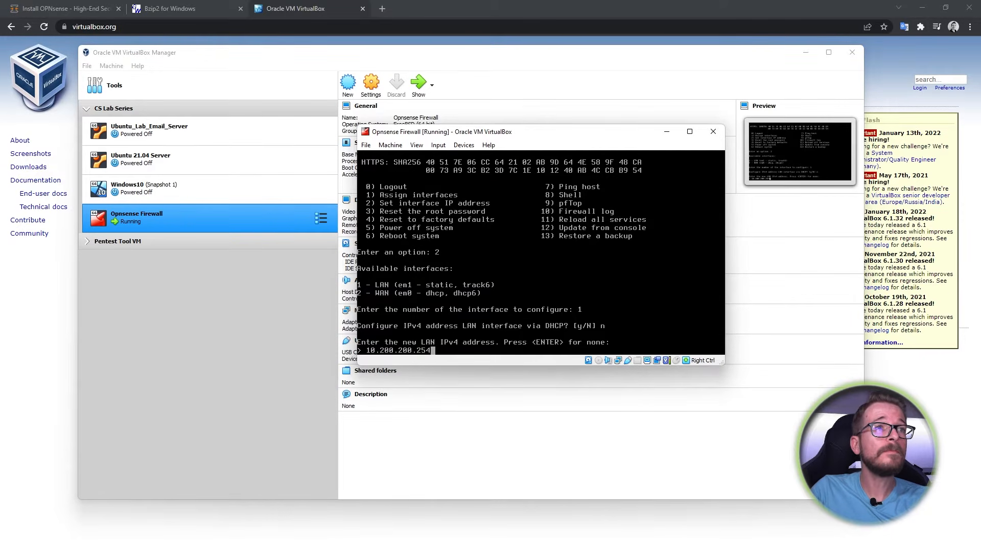
{"action": "key", "text": "Return"}
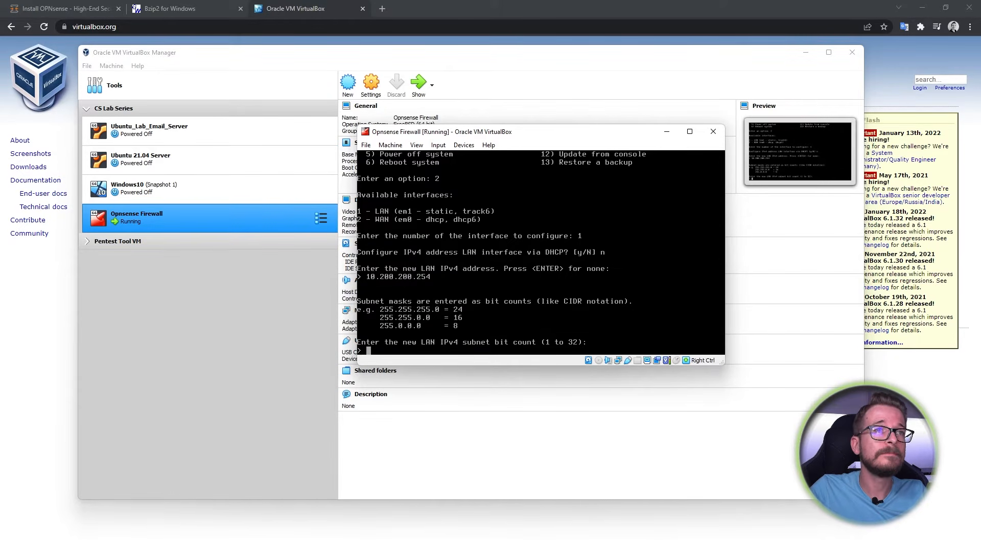
- Give LAN a 24-bit subnet with no upstream gateway, declining WAN tracking, DHCP6 and a static IPv6 address
{"action": "type", "text": "24"}
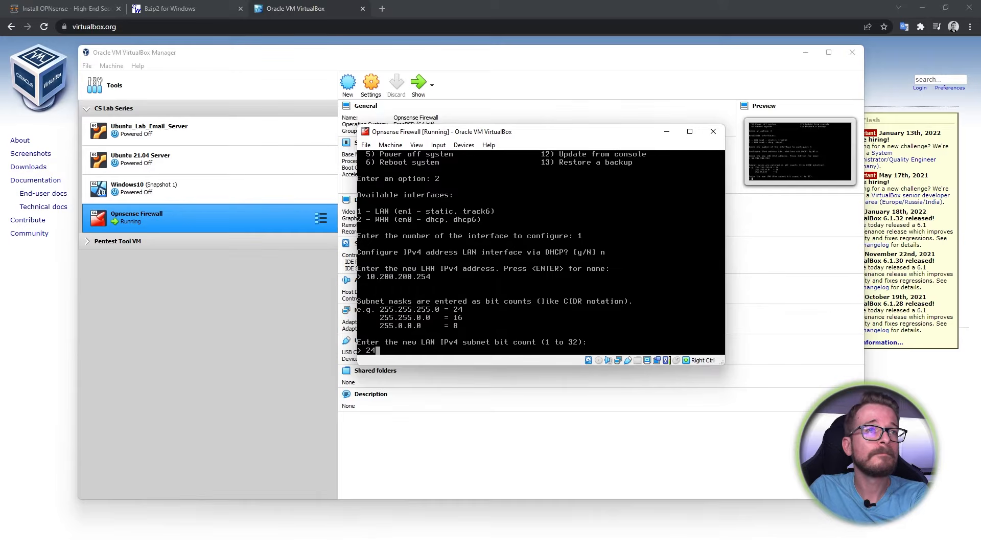
{"action": "key", "text": "Return"}
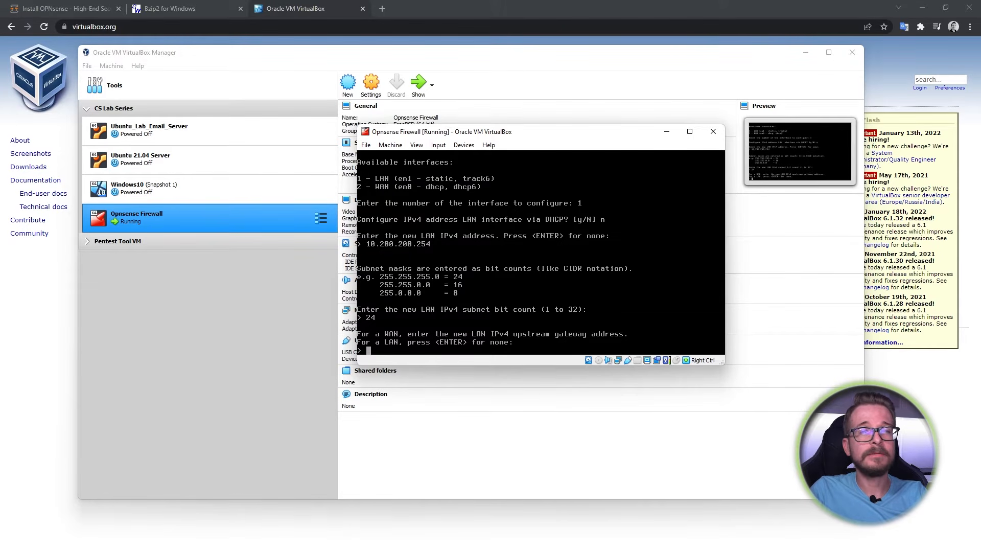
{"action": "key", "text": "Return"}
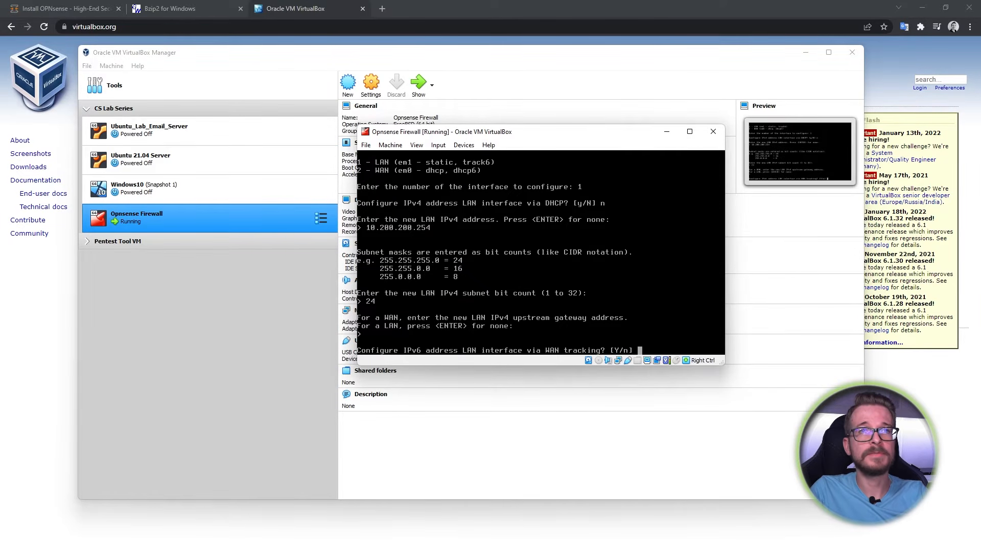
{"action": "type", "text": "n"}
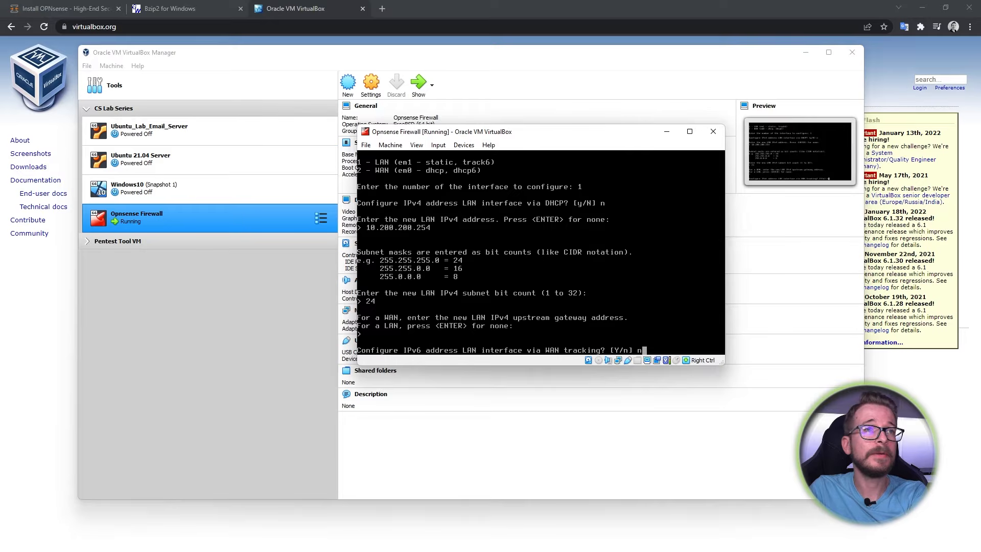
{"action": "key", "text": "Return"}
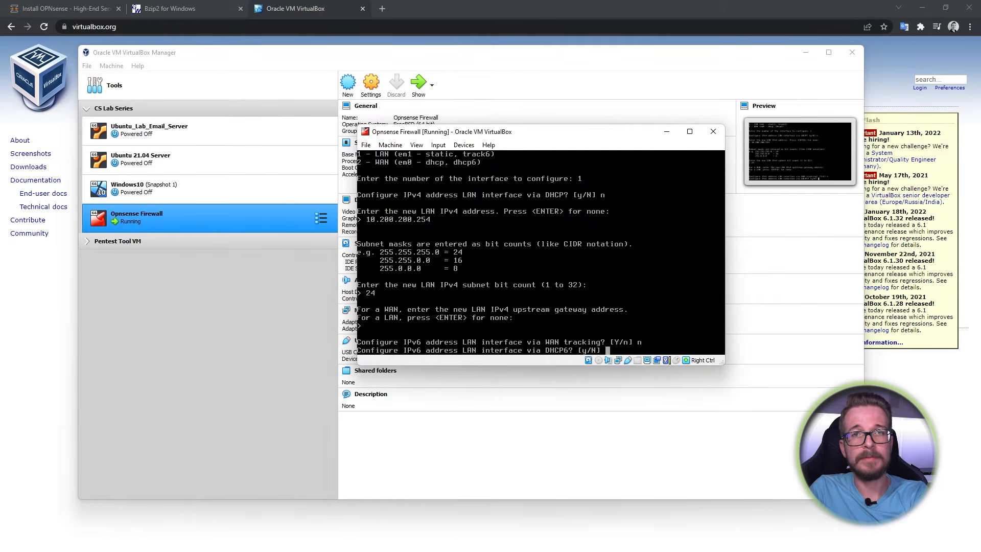
{"action": "type", "text": "n"}
{"action": "key", "text": "Return"}
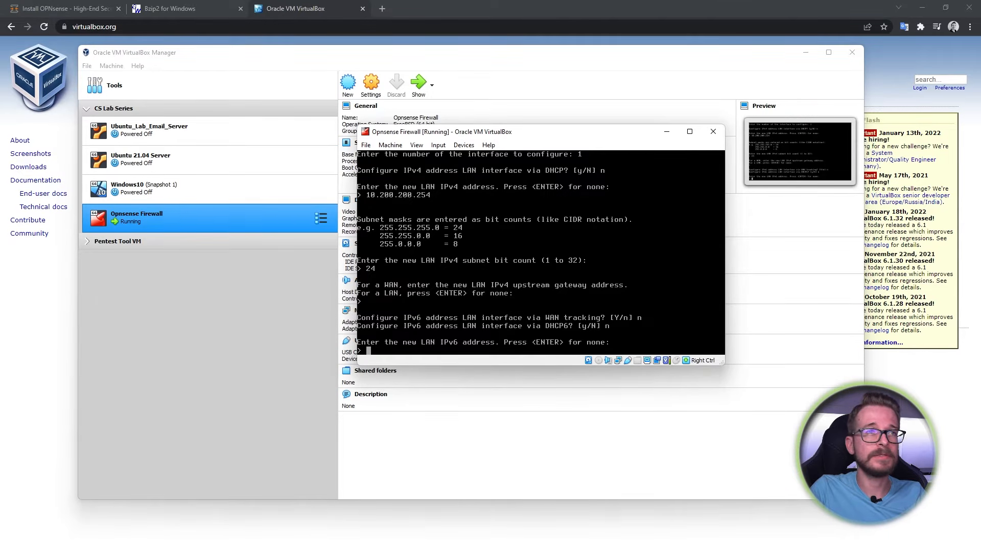
{"action": "key", "text": "Return"}
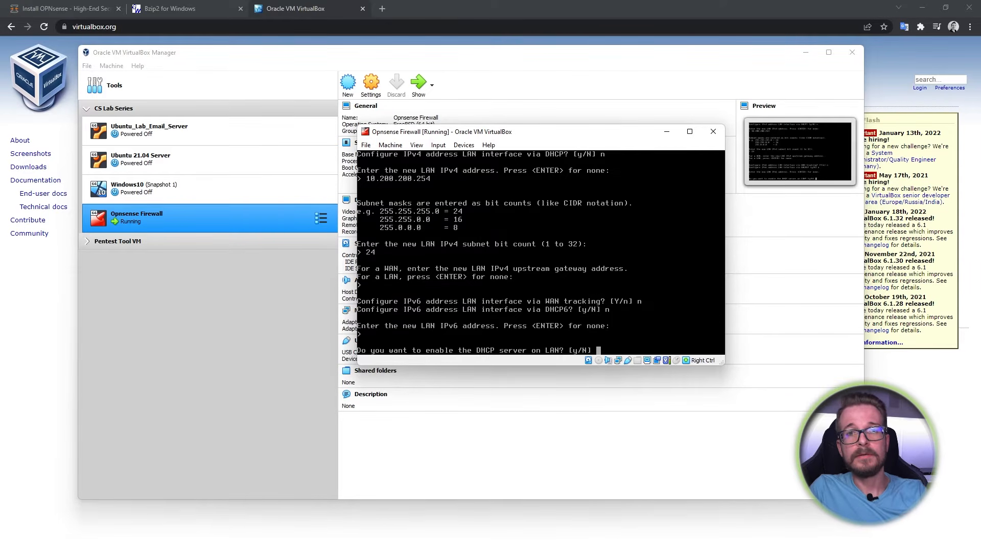
- Decline the LAN DHCP server, switch the web GUI to HTTP, and restore its access defaults
{"action": "type", "text": "n"}
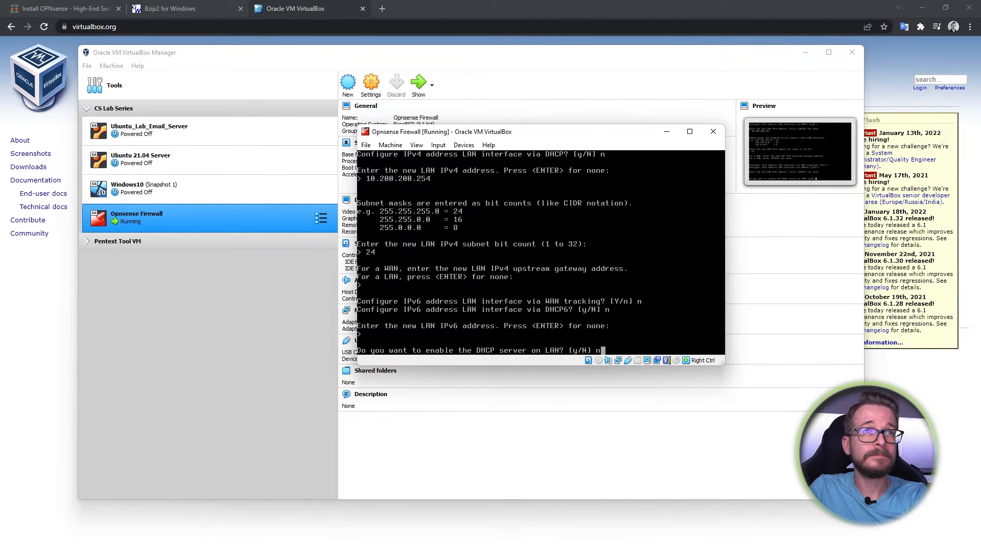
{"action": "key", "text": "Return"}
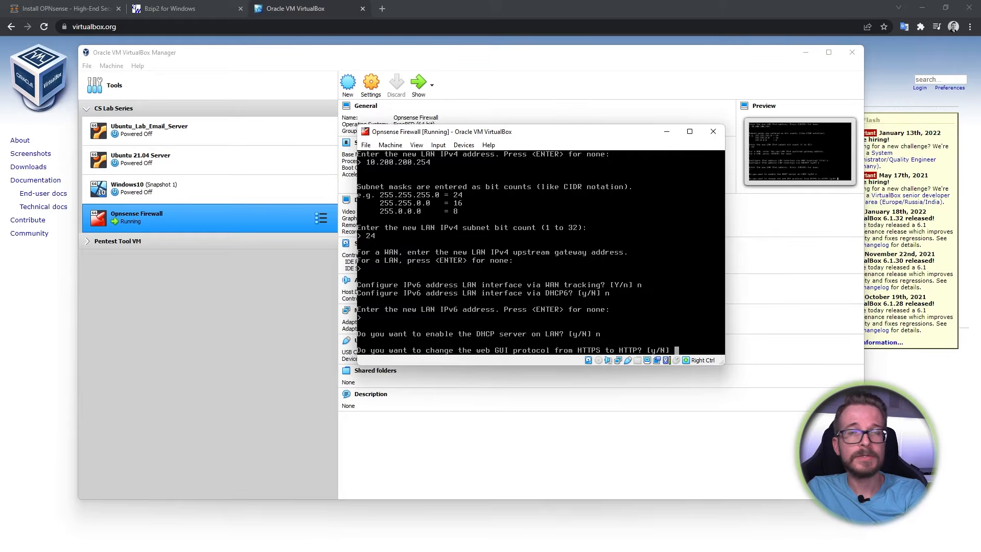
{"action": "type", "text": "y"}
{"action": "key", "text": "Return"}
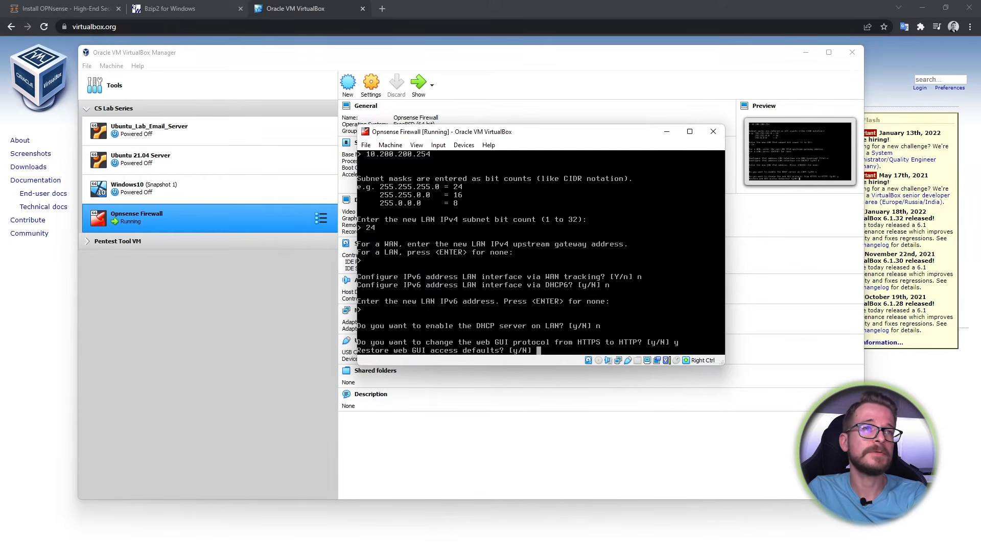
{"action": "type", "text": "y"}
{"action": "key", "text": "Return"}
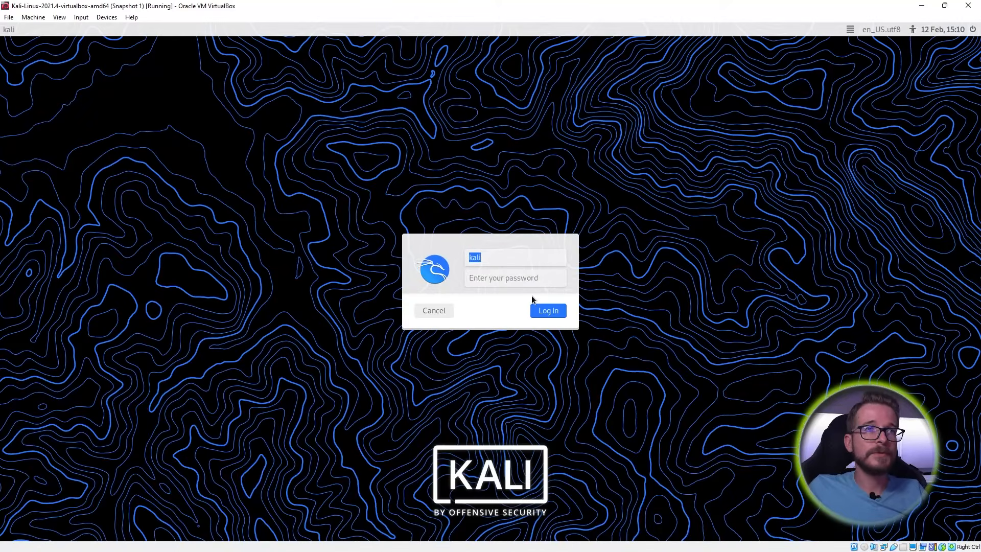
- Log in to the Kali VM by entering the account password
{"action": "left_click", "coordinate": [501, 281]}
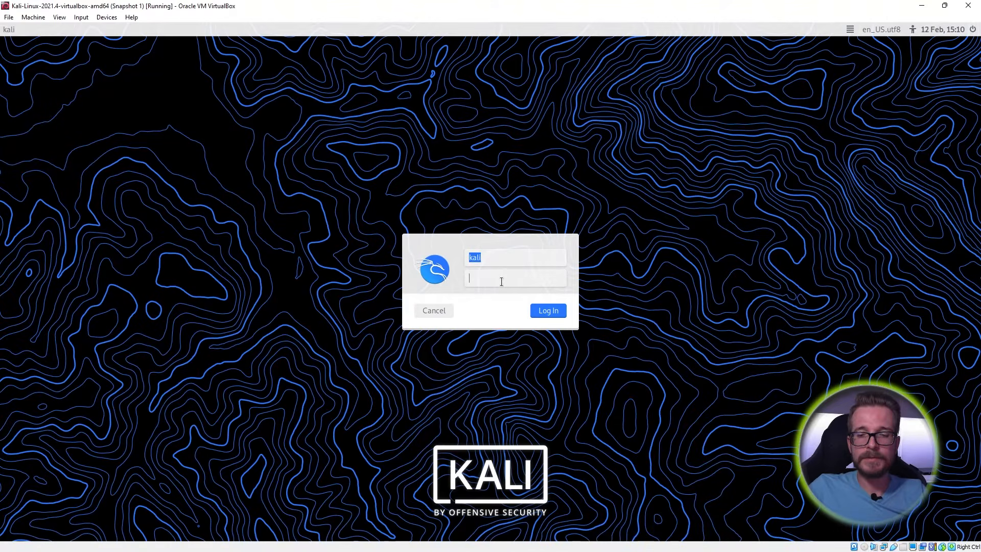
{"action": "type", "text": "kali"}
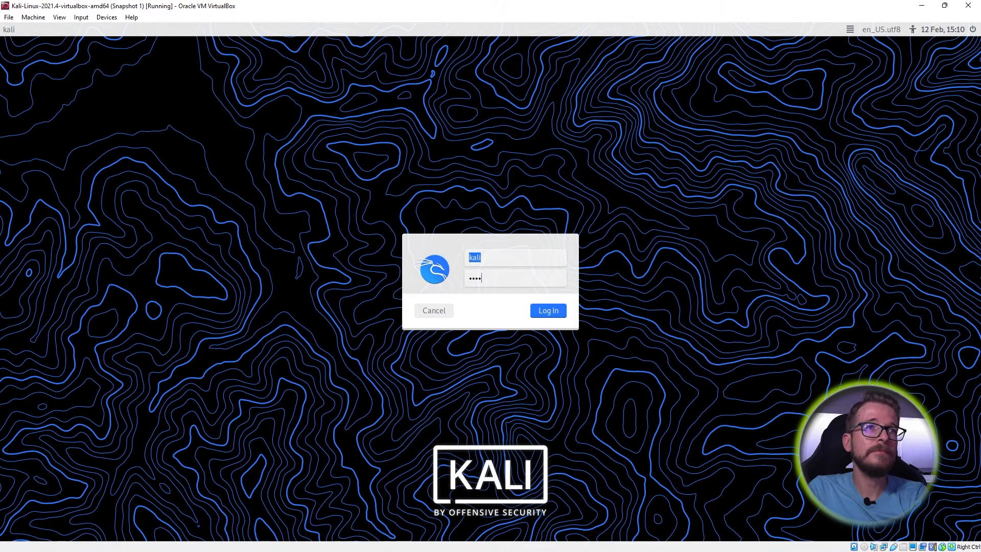
{"action": "key", "text": "Return"}
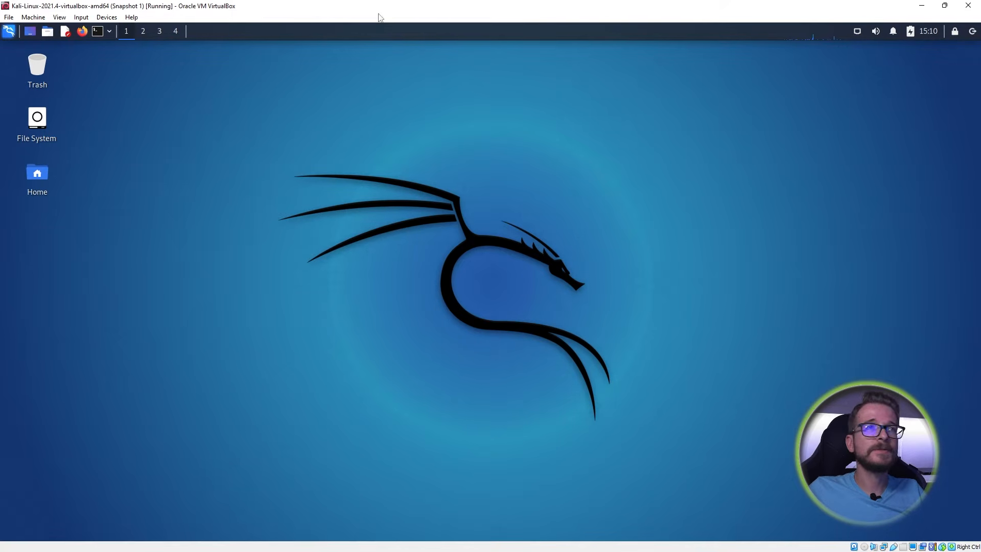
- In a new terminal, run ifconfig and highlight the eth1 interface details
{"action": "left_click", "coordinate": [98, 33]}
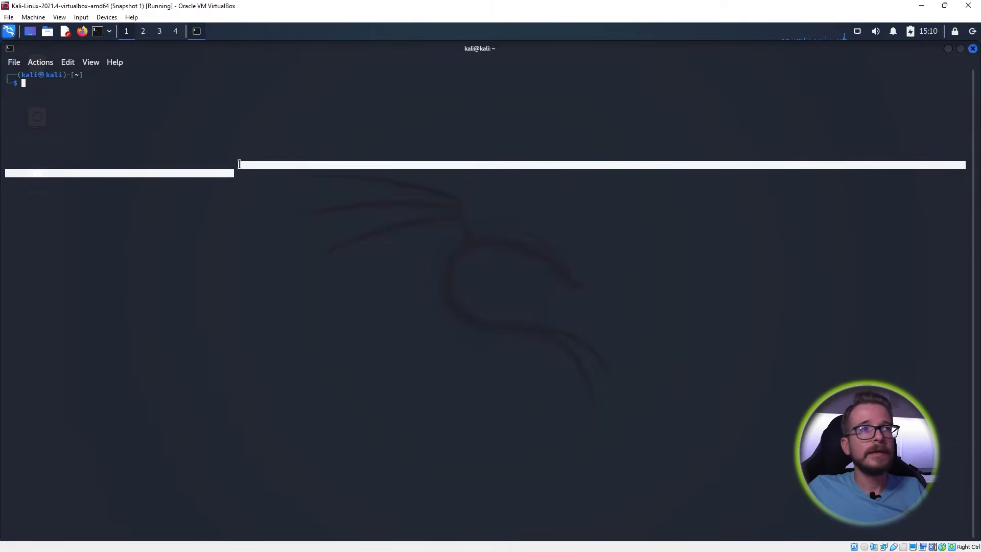
{"action": "type", "text": "ifconfig"}
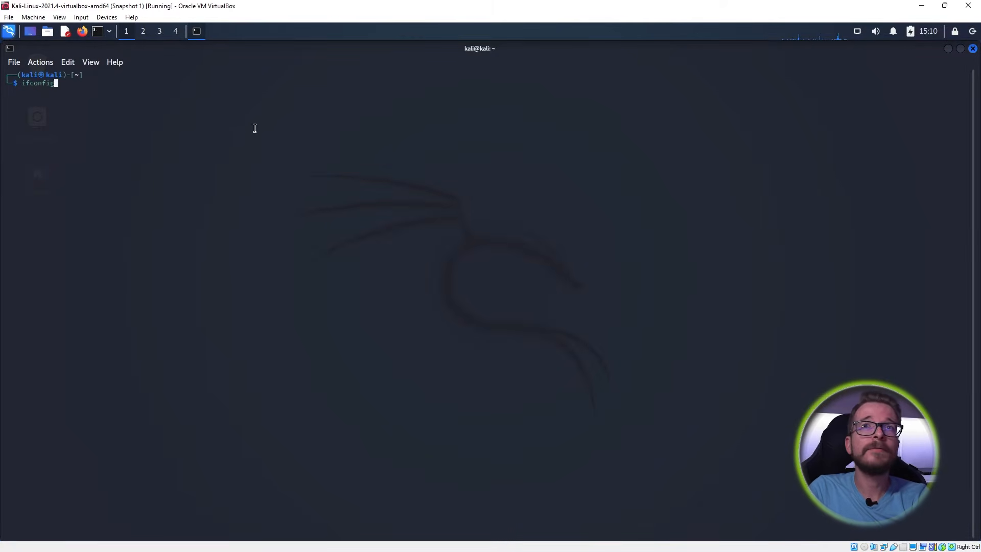
{"action": "key", "text": "Return"}
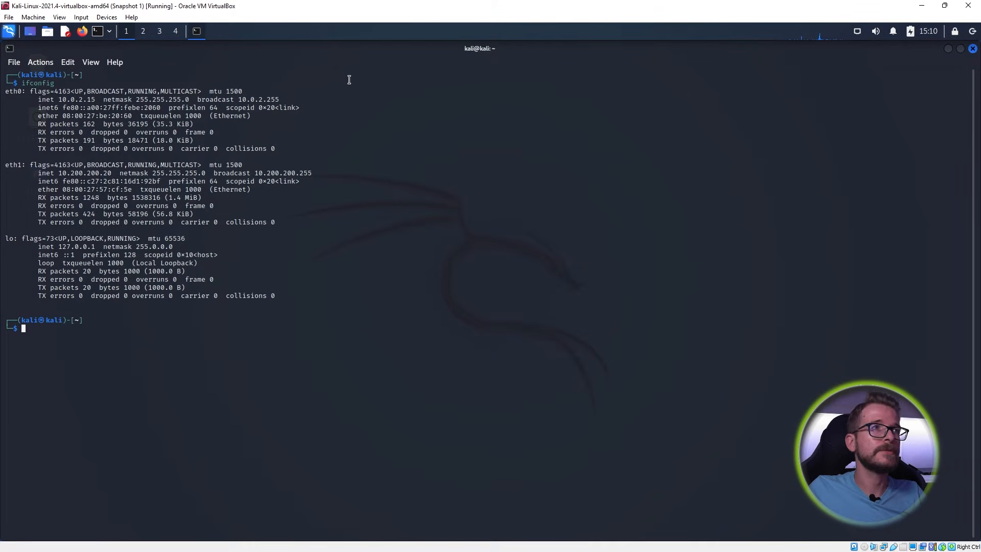
{"action": "left_click_drag", "start_coordinate": [5, 165], "coordinate": [276, 221]}
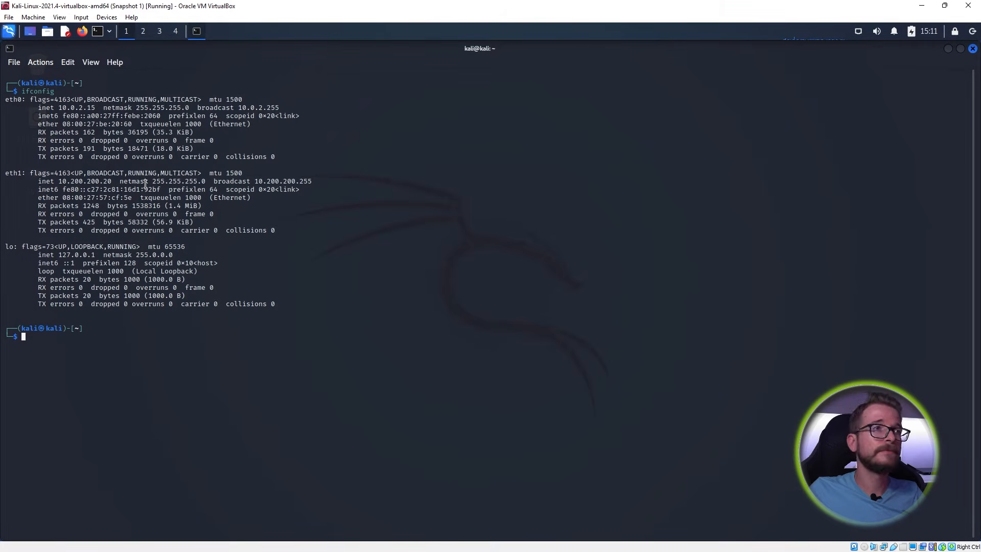
- Ping 10.200.200.254 and stop after a few replies to see the statistics
{"action": "type", "text": "ping "}
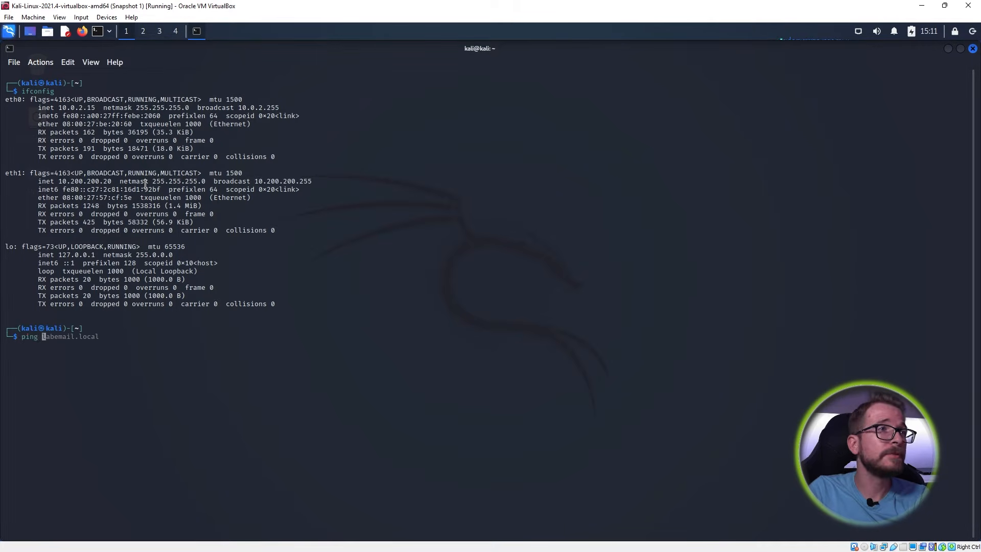
{"action": "type", "text": "10."}
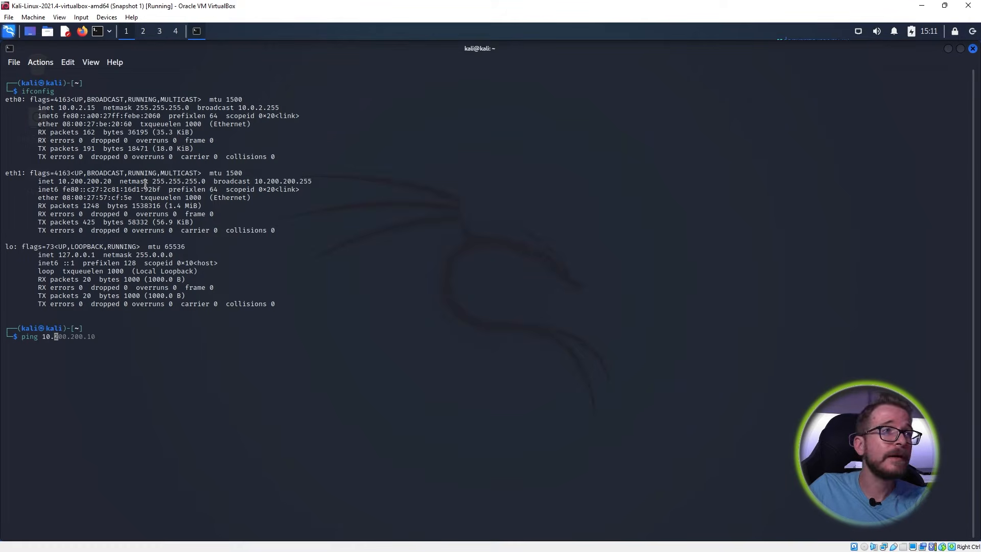
{"action": "type", "text": "200.20"}
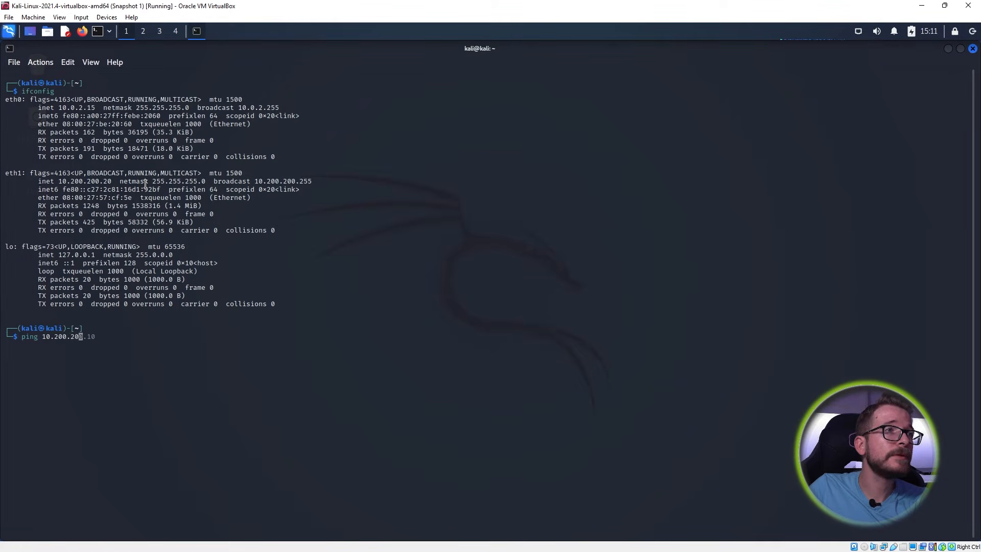
{"action": "type", "text": "0.254"}
{"action": "key", "text": "Return"}
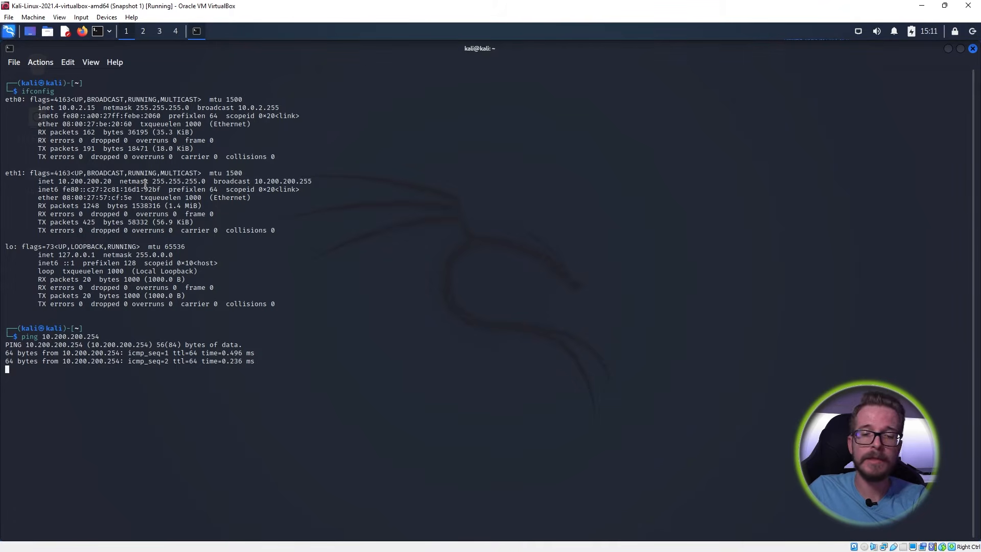
{"action": "key", "text": "ctrl+c"}
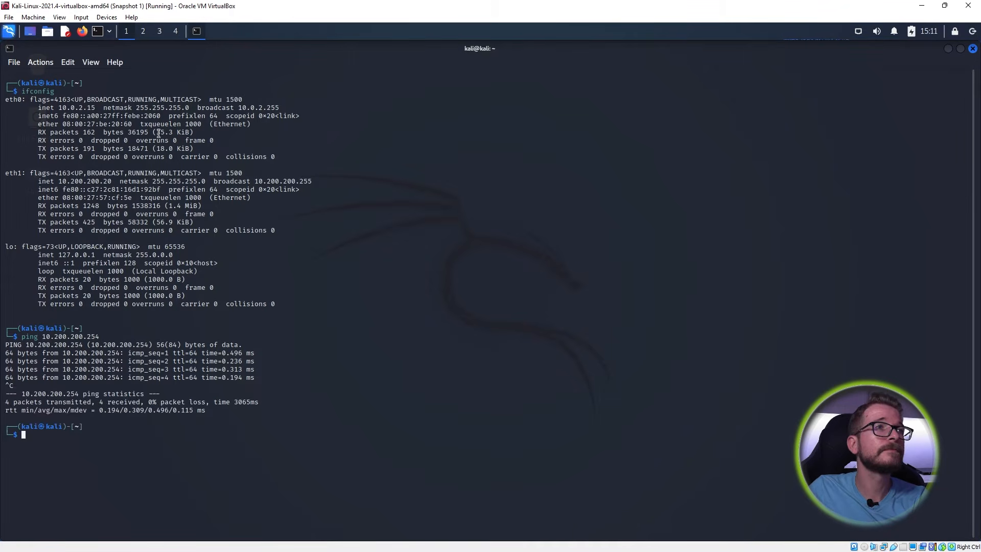
- Launch Firefox, load the OPNsense login page at 10.200.200.254, and maximize the window
{"action": "left_click", "coordinate": [83, 32]}
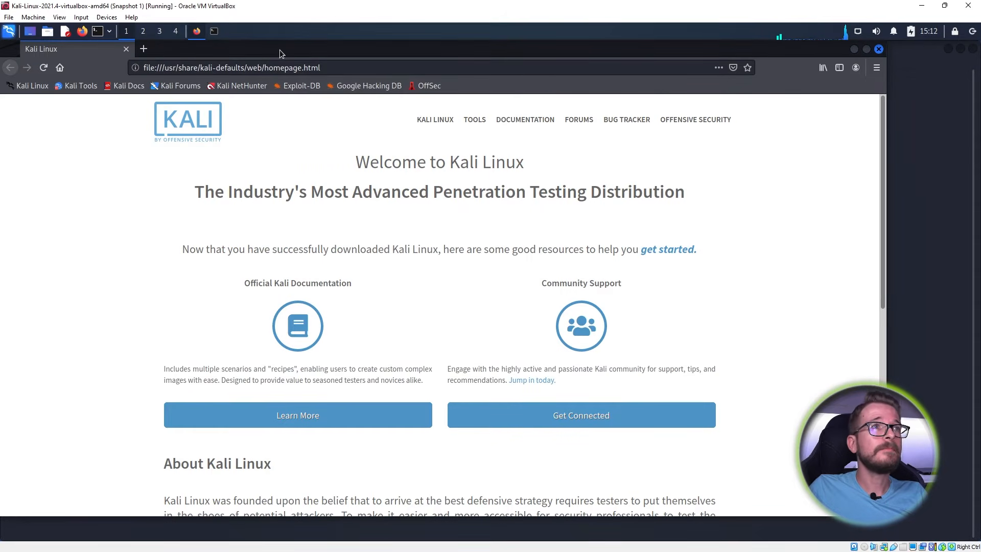
{"action": "left_click", "coordinate": [339, 64]}
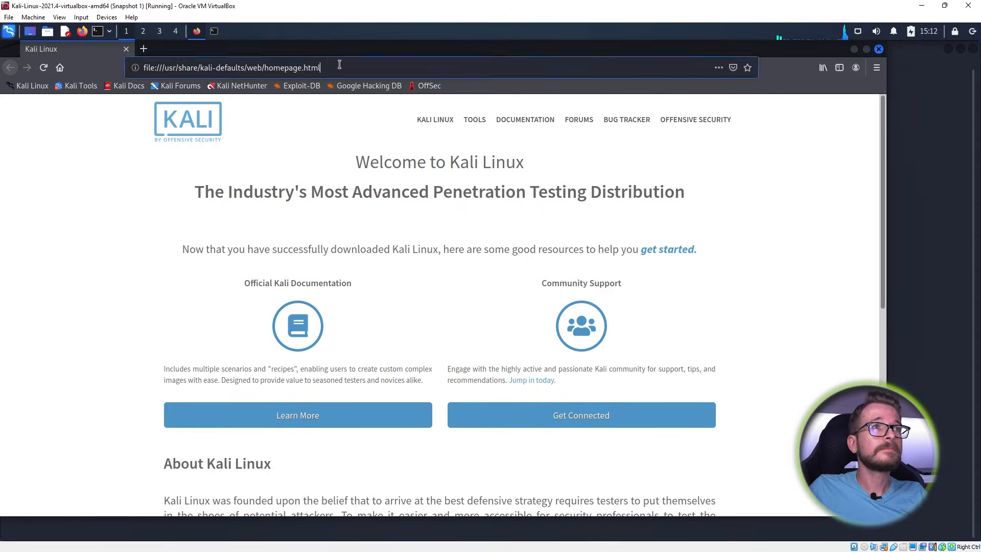
{"action": "type", "text": "10.200.200.254/"}
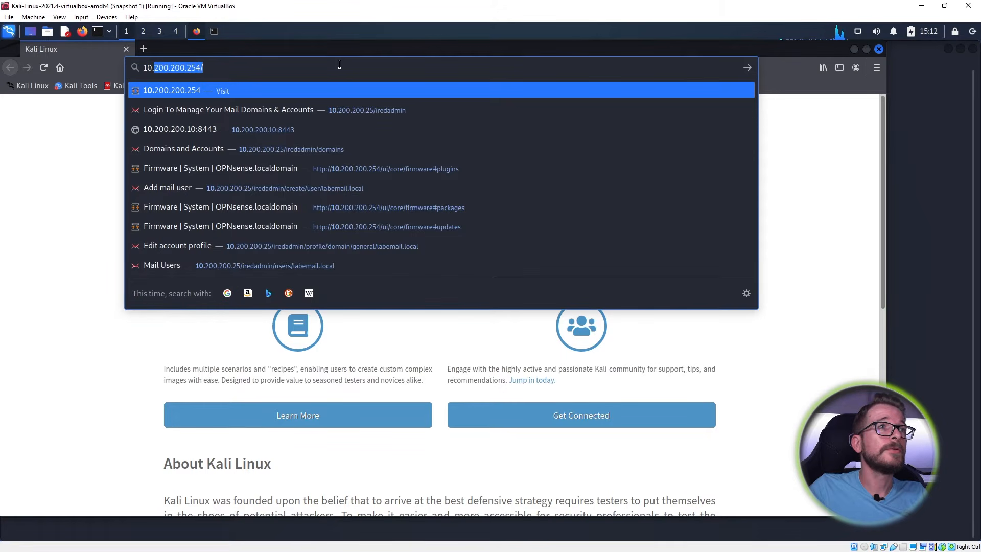
{"action": "key", "text": "Return"}
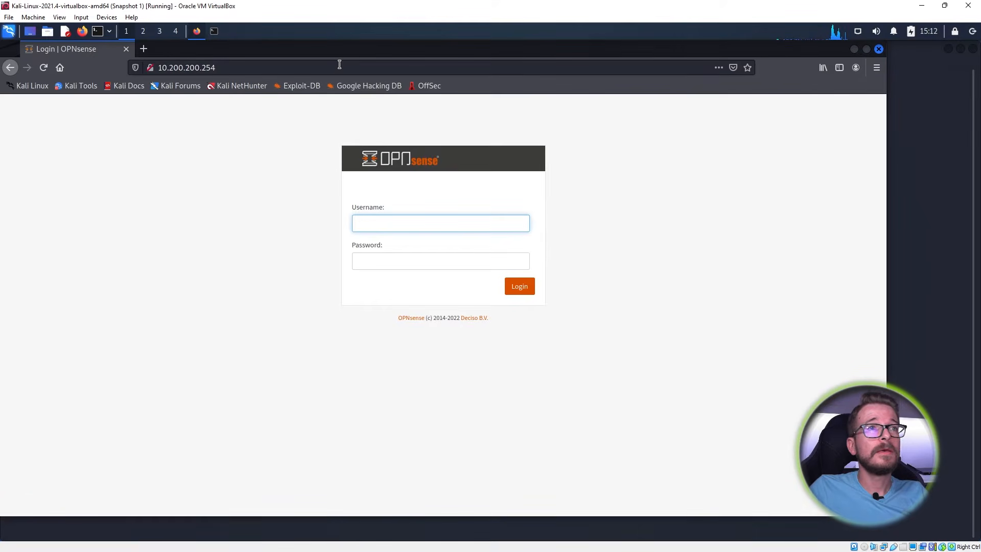
{"action": "left_click", "coordinate": [866, 50]}
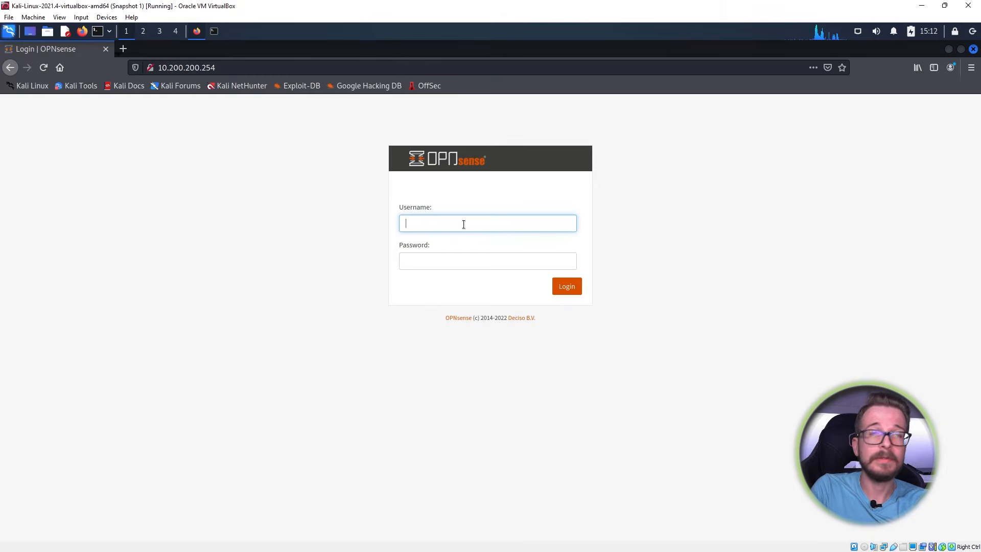
- Sign in as root with the administrator password
{"action": "type", "text": "ro"}
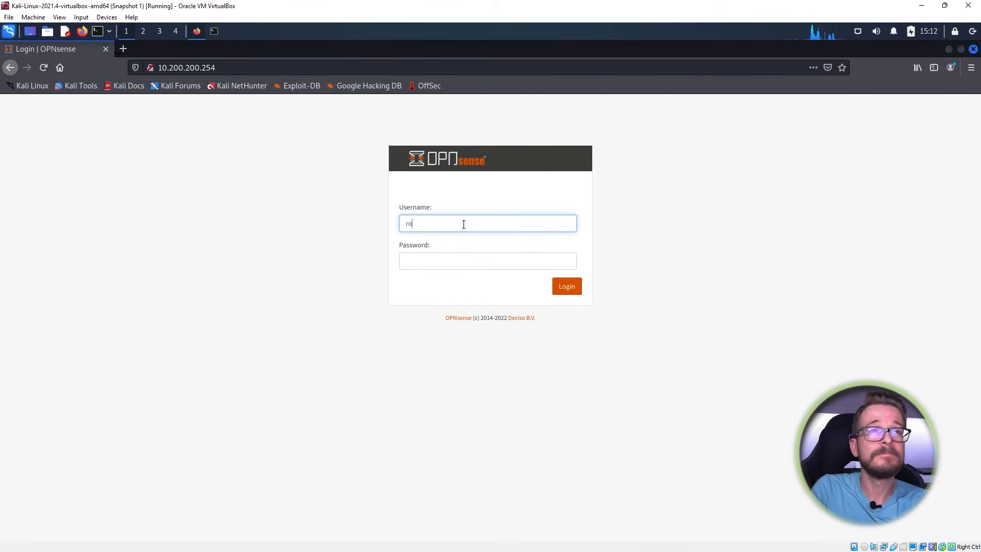
{"action": "type", "text": "ot"}
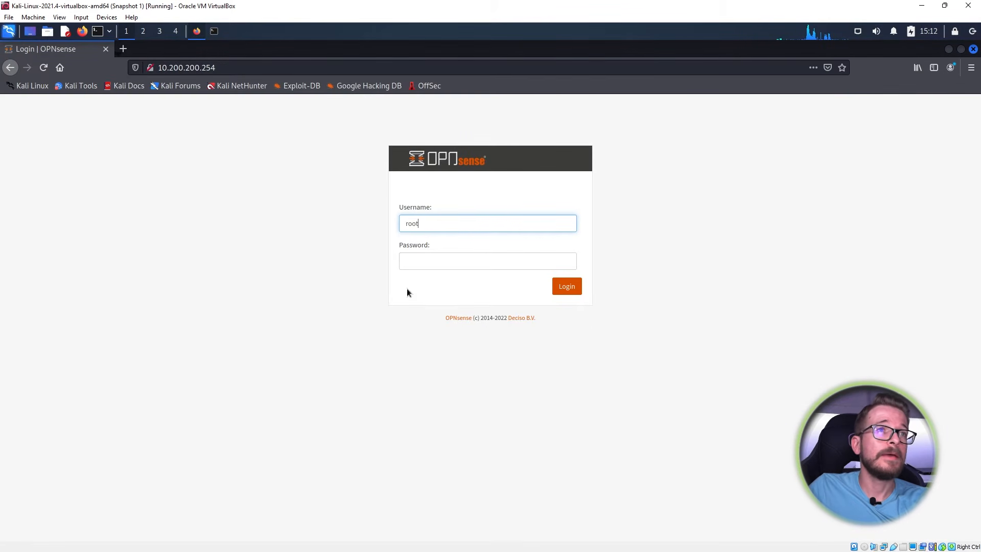
{"action": "left_click", "coordinate": [418, 263]}
{"action": "type", "text": "●●●"}
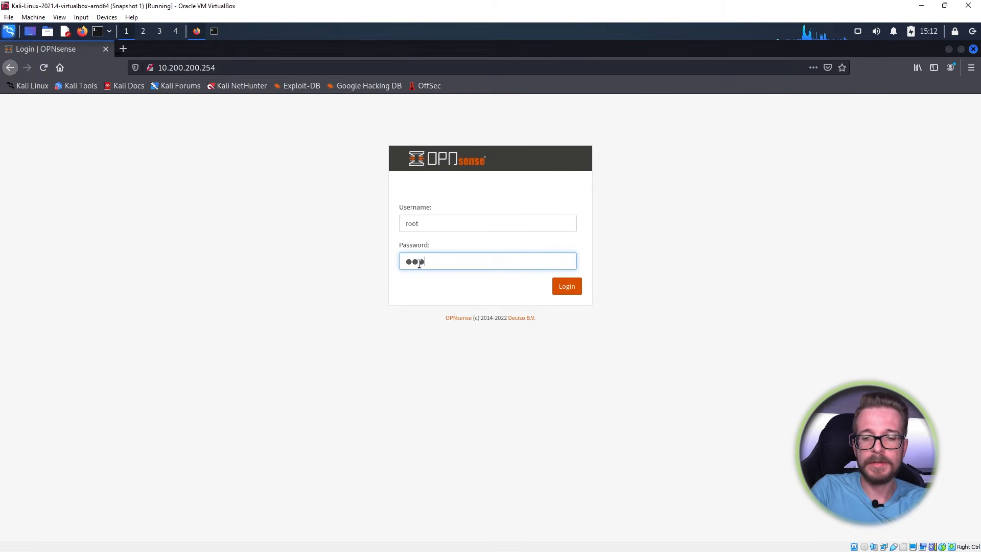
{"action": "type", "text": "●●●●"}
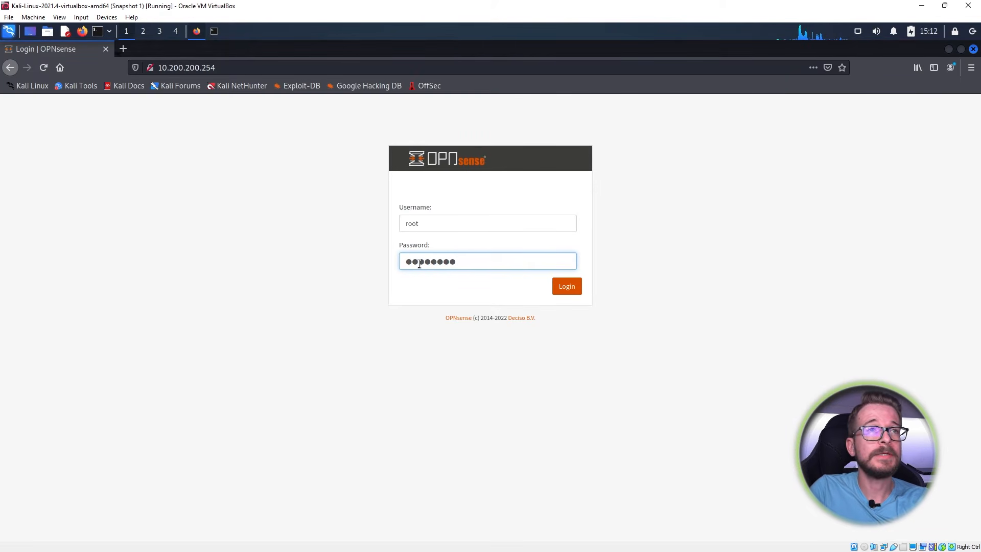
{"action": "key", "text": "Return"}
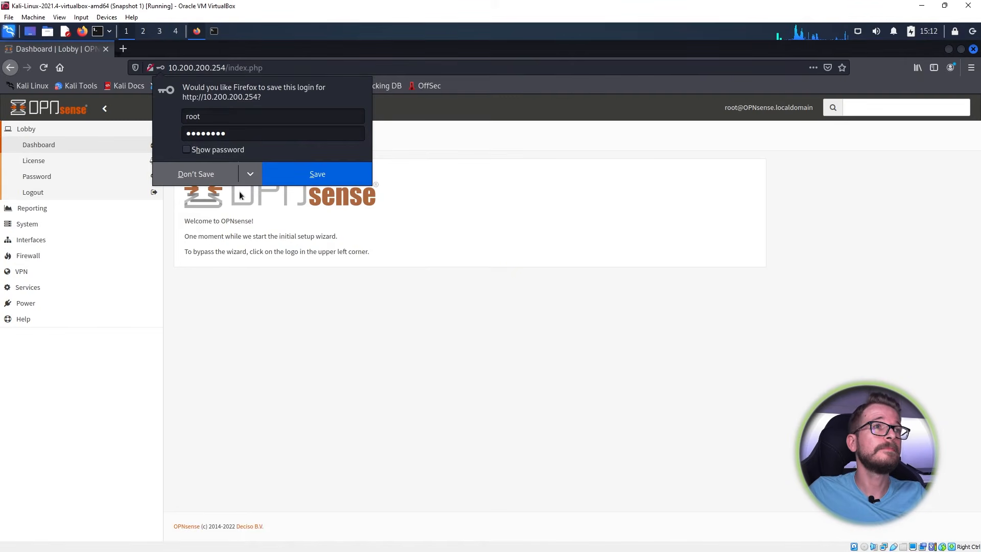
- Decline Firefox's save-login prompt and scroll through the Lobby dashboard's system information
{"action": "left_click", "coordinate": [211, 177]}
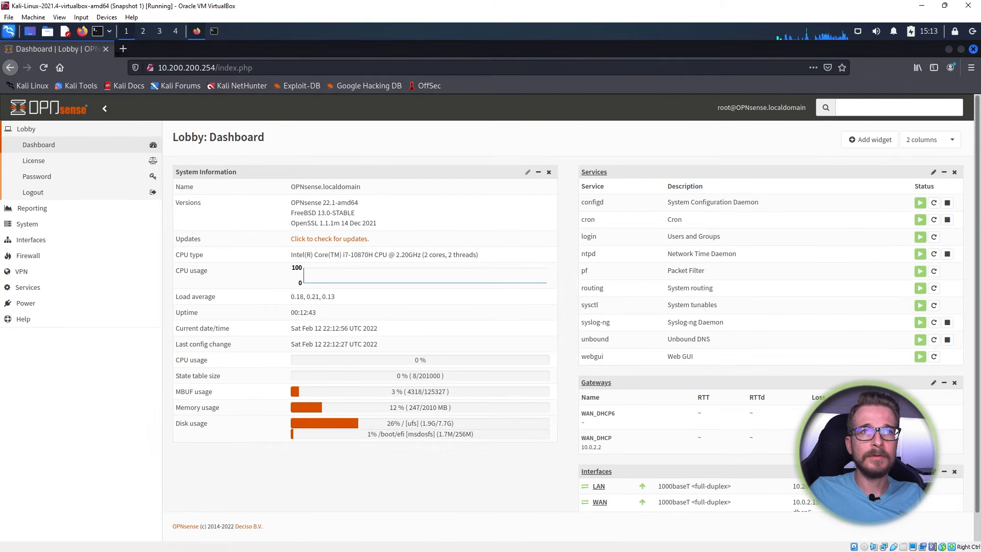
{"action": "scroll", "coordinate": [627, 443], "scroll_direction": "down", "scroll_amount": 1}
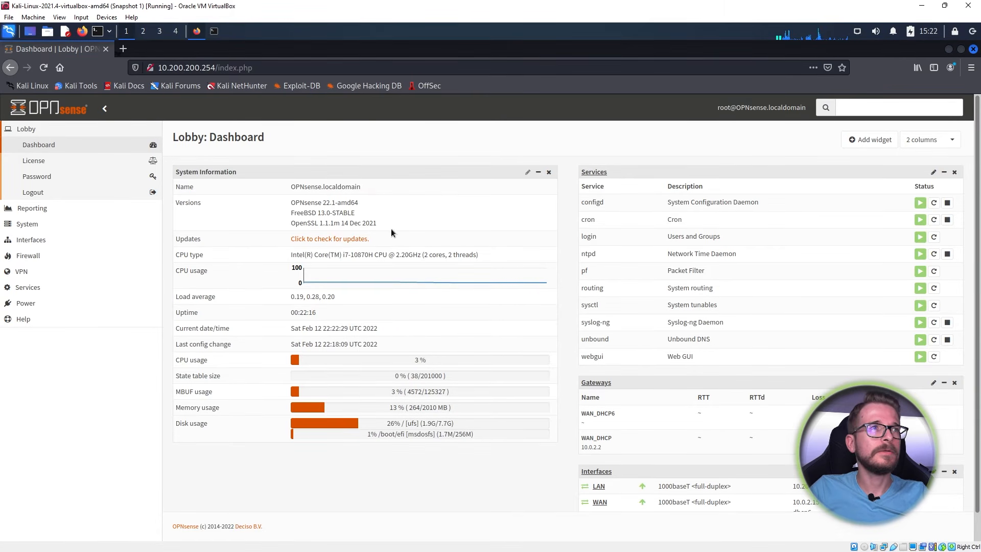
- Run Check for updates from the System > Firmware > Status page
{"action": "left_click", "coordinate": [43, 230]}
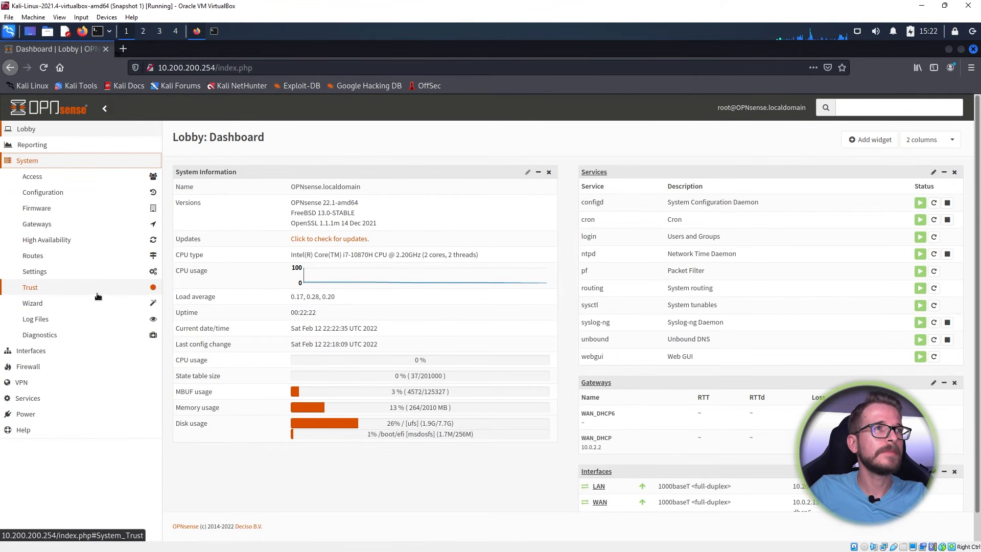
{"action": "left_click", "coordinate": [46, 209]}
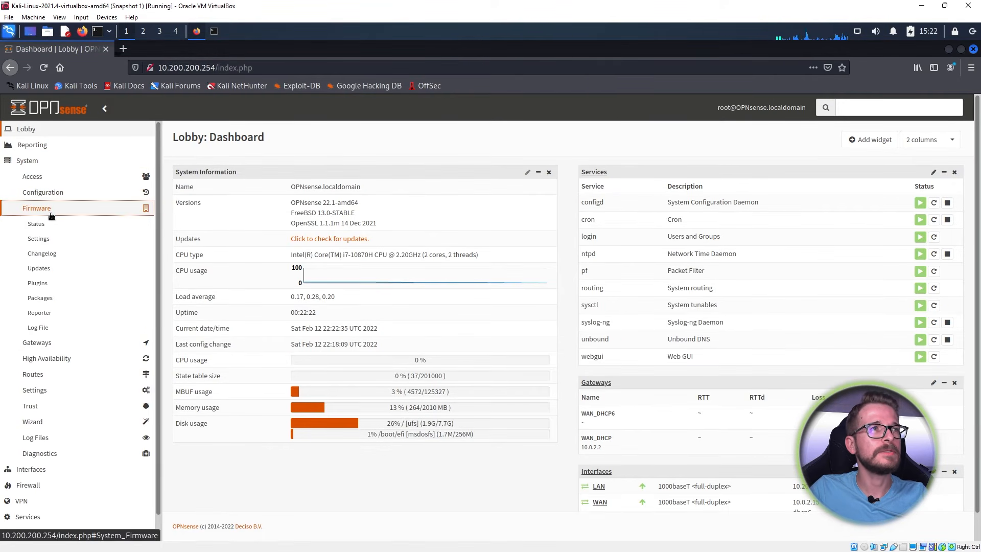
{"action": "left_click", "coordinate": [33, 226]}
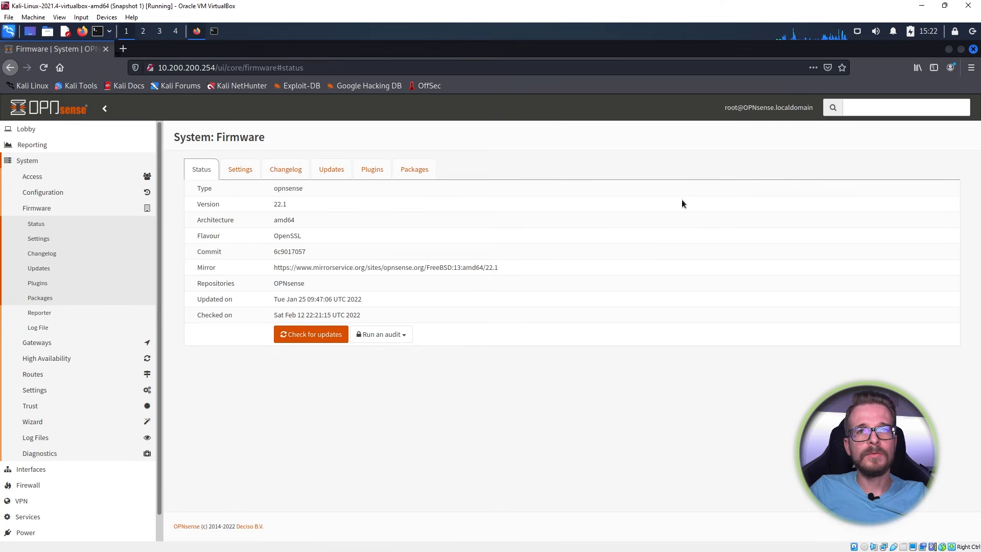
{"action": "left_click", "coordinate": [309, 334]}
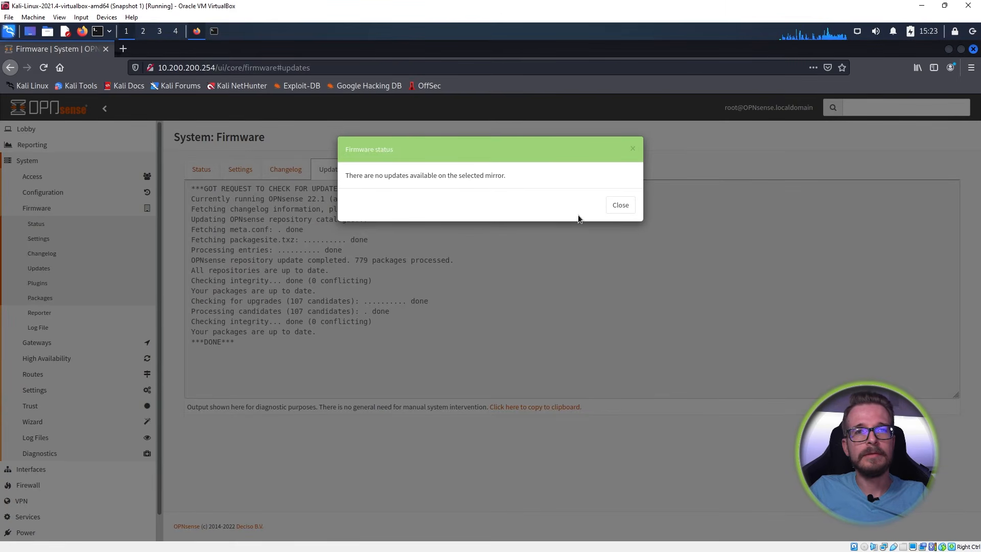
- Dismiss the no-updates message and install os-virtualbox from the Plugins list
{"action": "left_click", "coordinate": [627, 211]}
{"action": "left_click", "coordinate": [372, 170]}
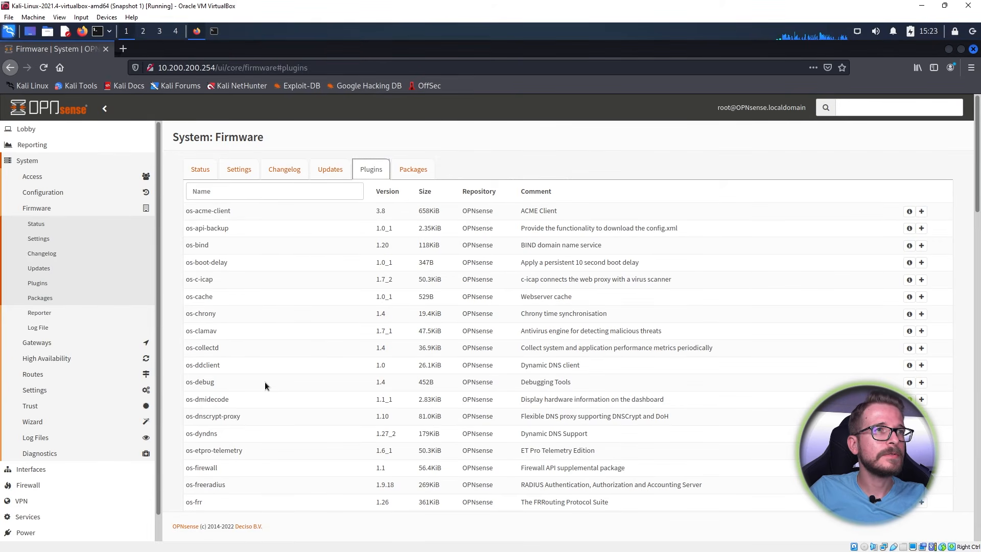
{"action": "scroll", "coordinate": [264, 381], "scroll_direction": "down", "scroll_amount": 20}
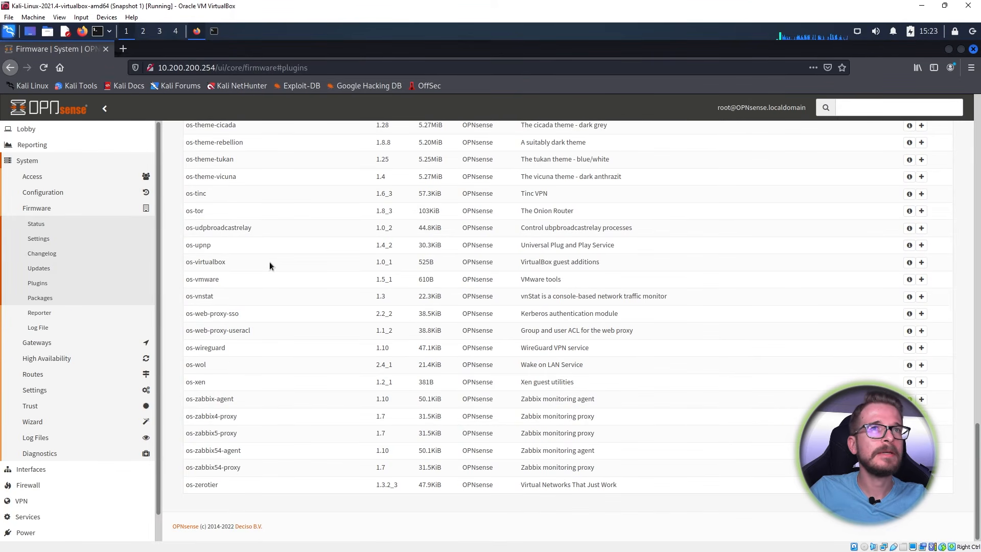
{"action": "left_click", "coordinate": [922, 263]}
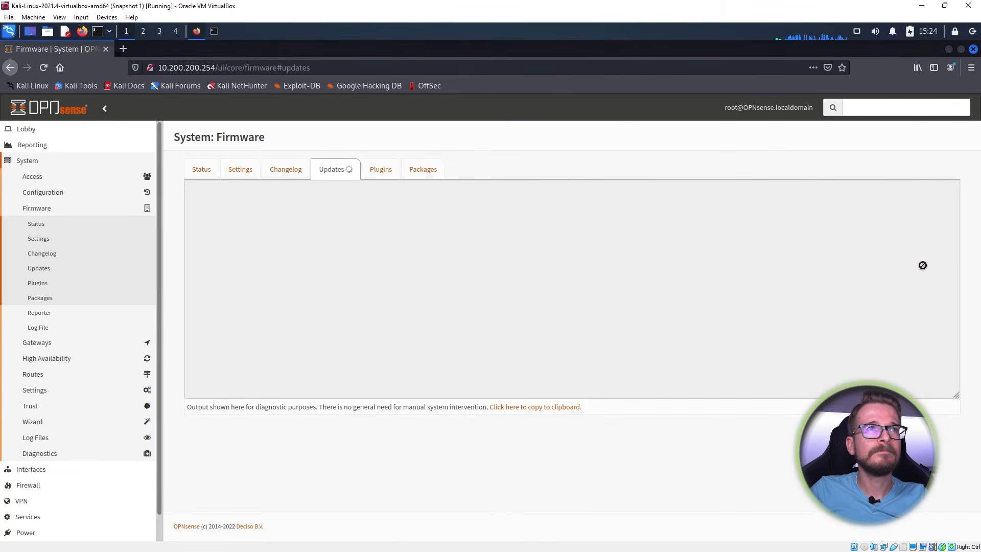